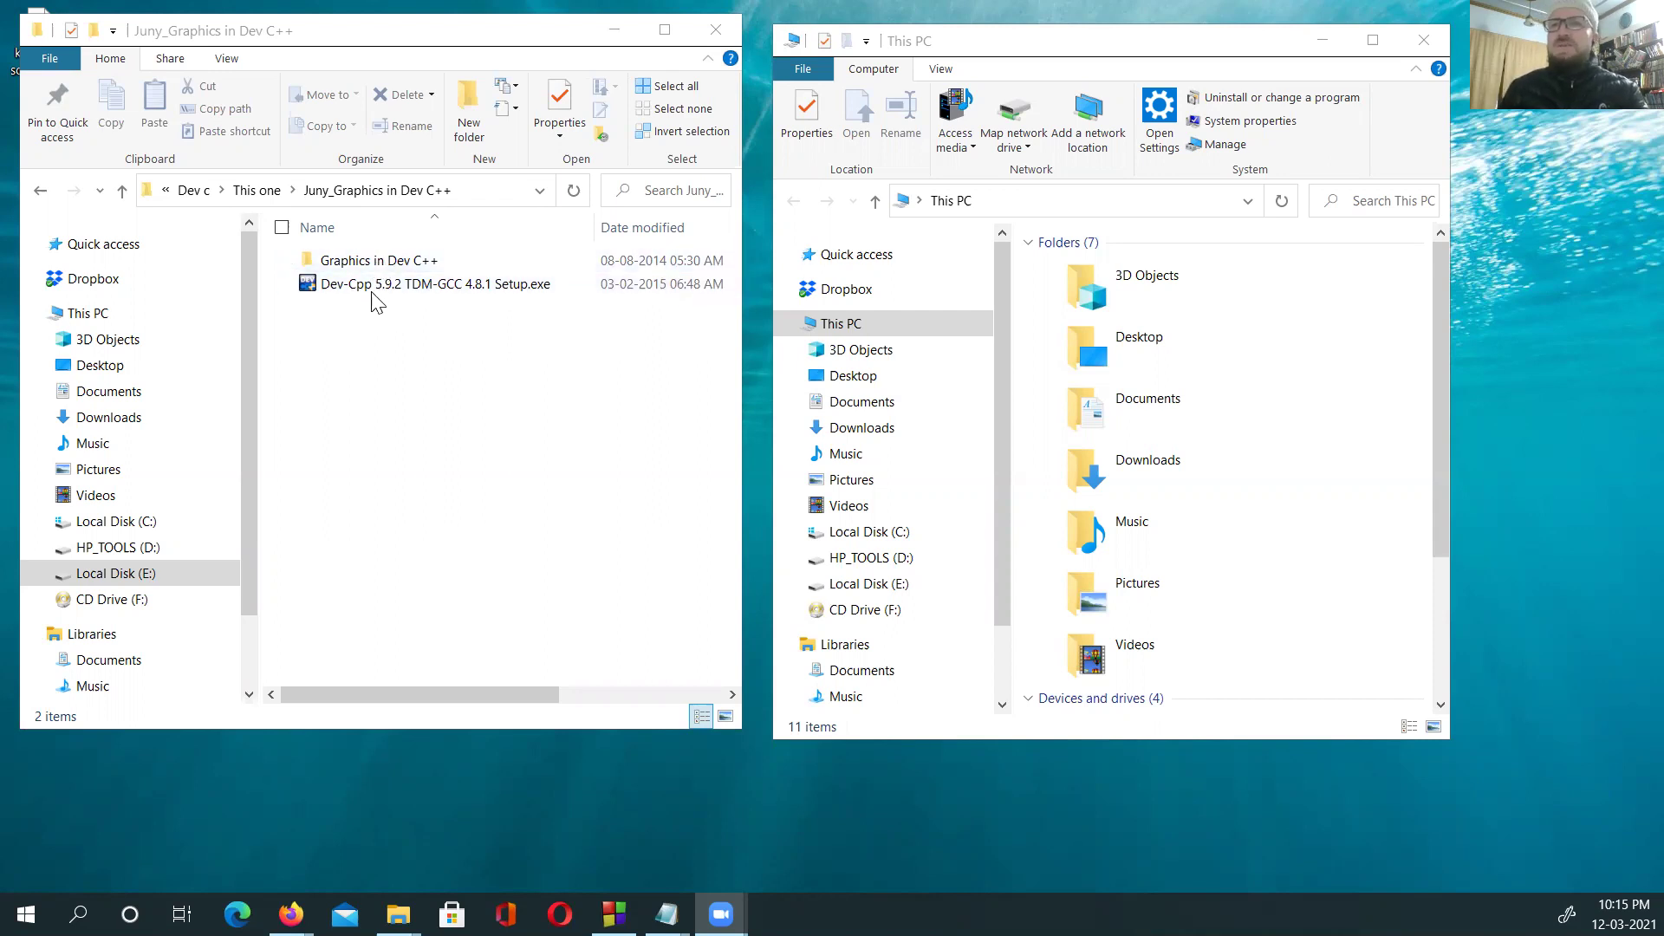
Step: Examine the Graphics in Dev C++ subfolder and the Dev-Cpp 5.9.2 TDM-GCC 4.8.1 setup file inside Juny_Graphics in Dev C++
left_click(389, 270)
double_click(388, 271)
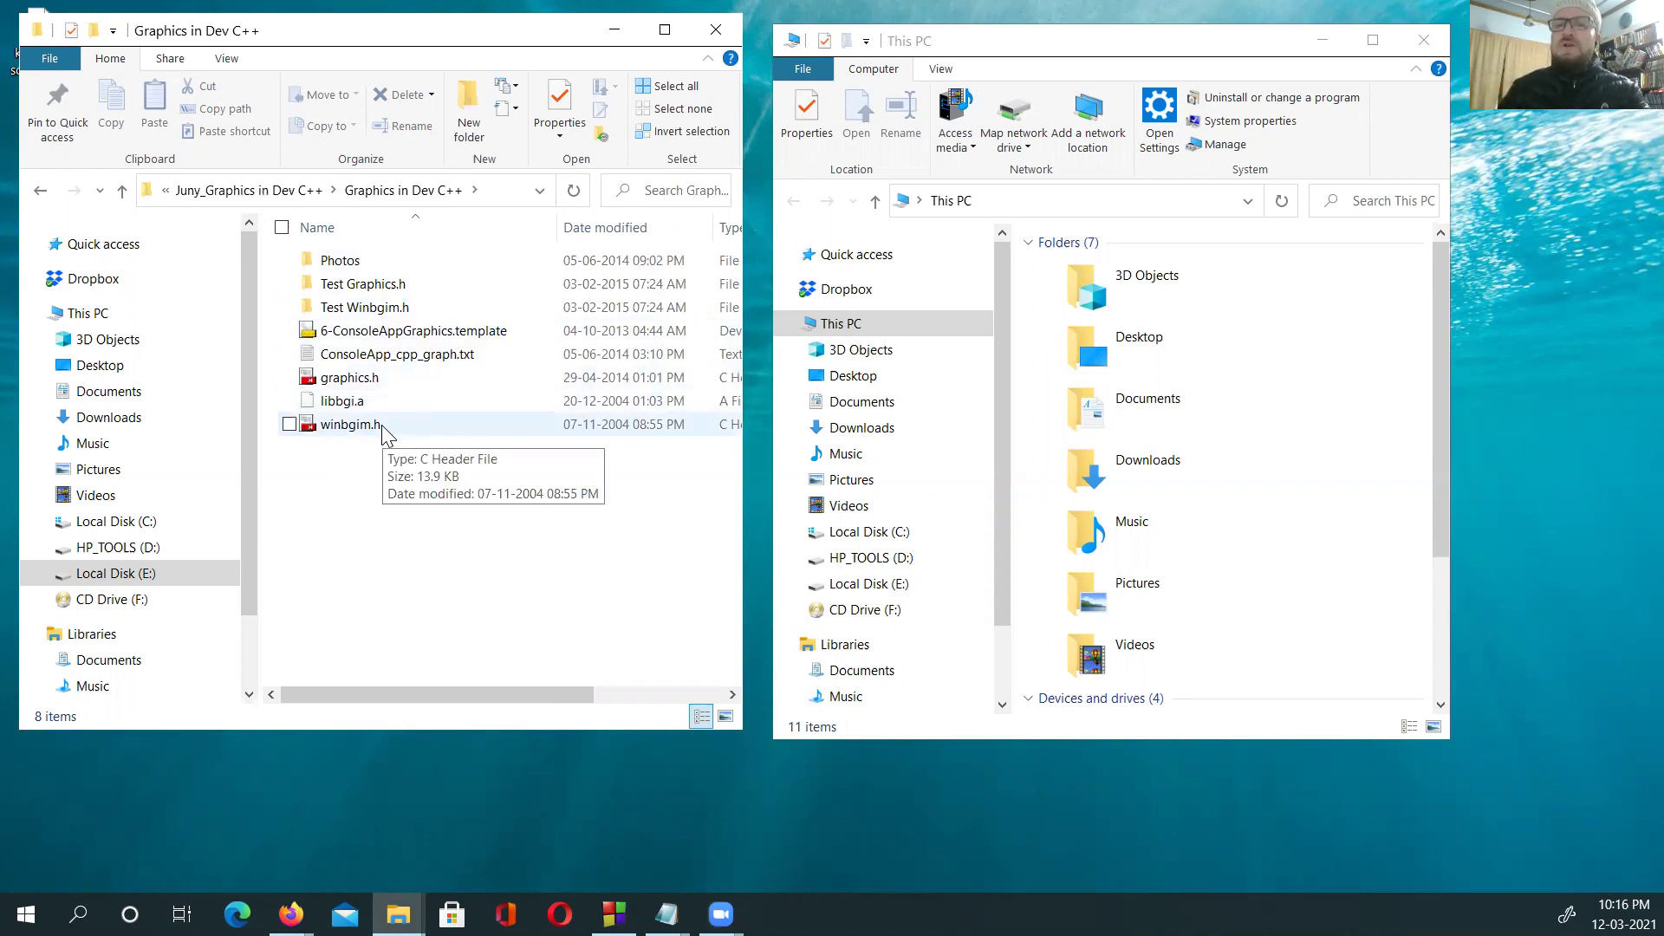
left_click(41, 191)
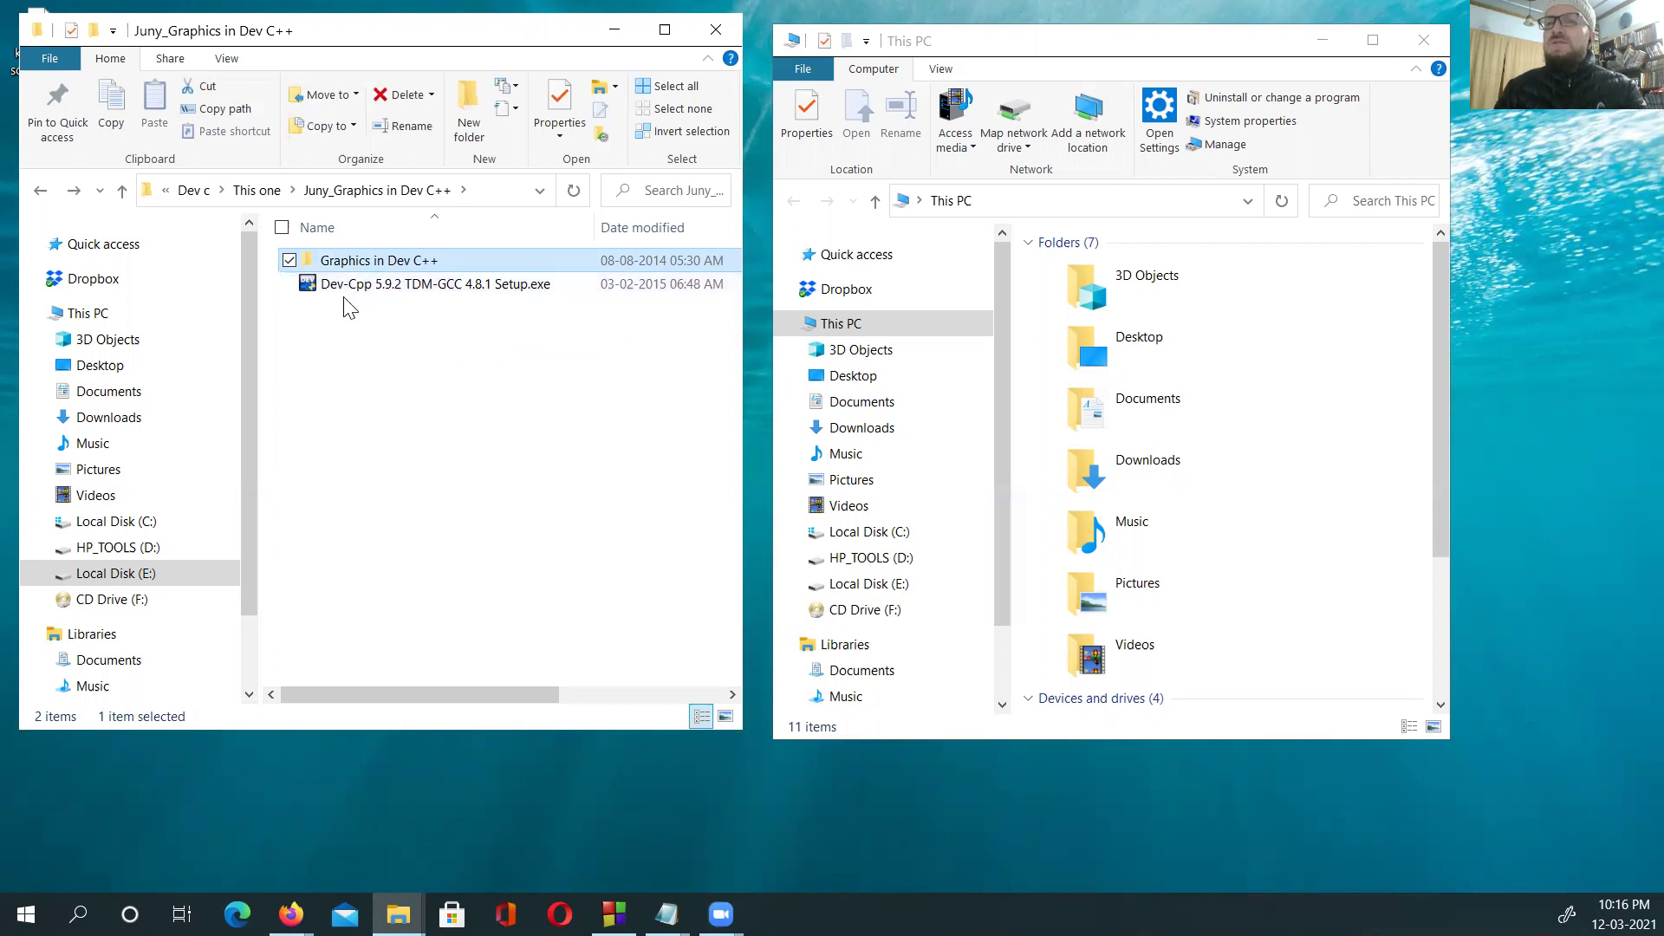
left_click(396, 292)
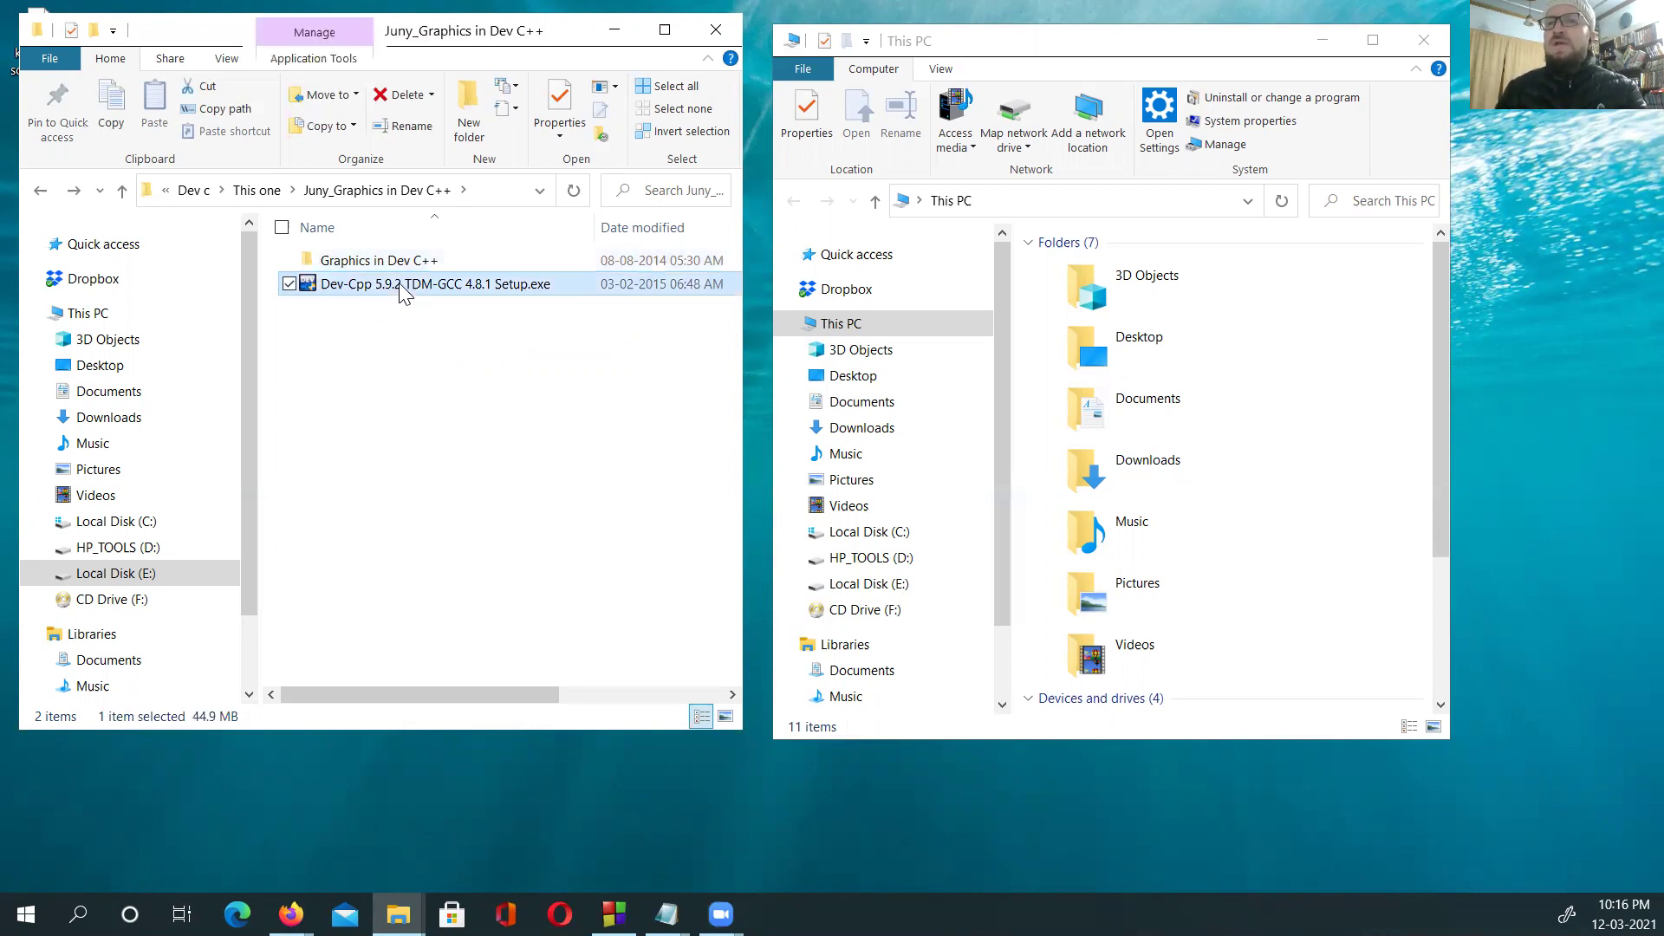
left_click(394, 262)
double_click(395, 262)
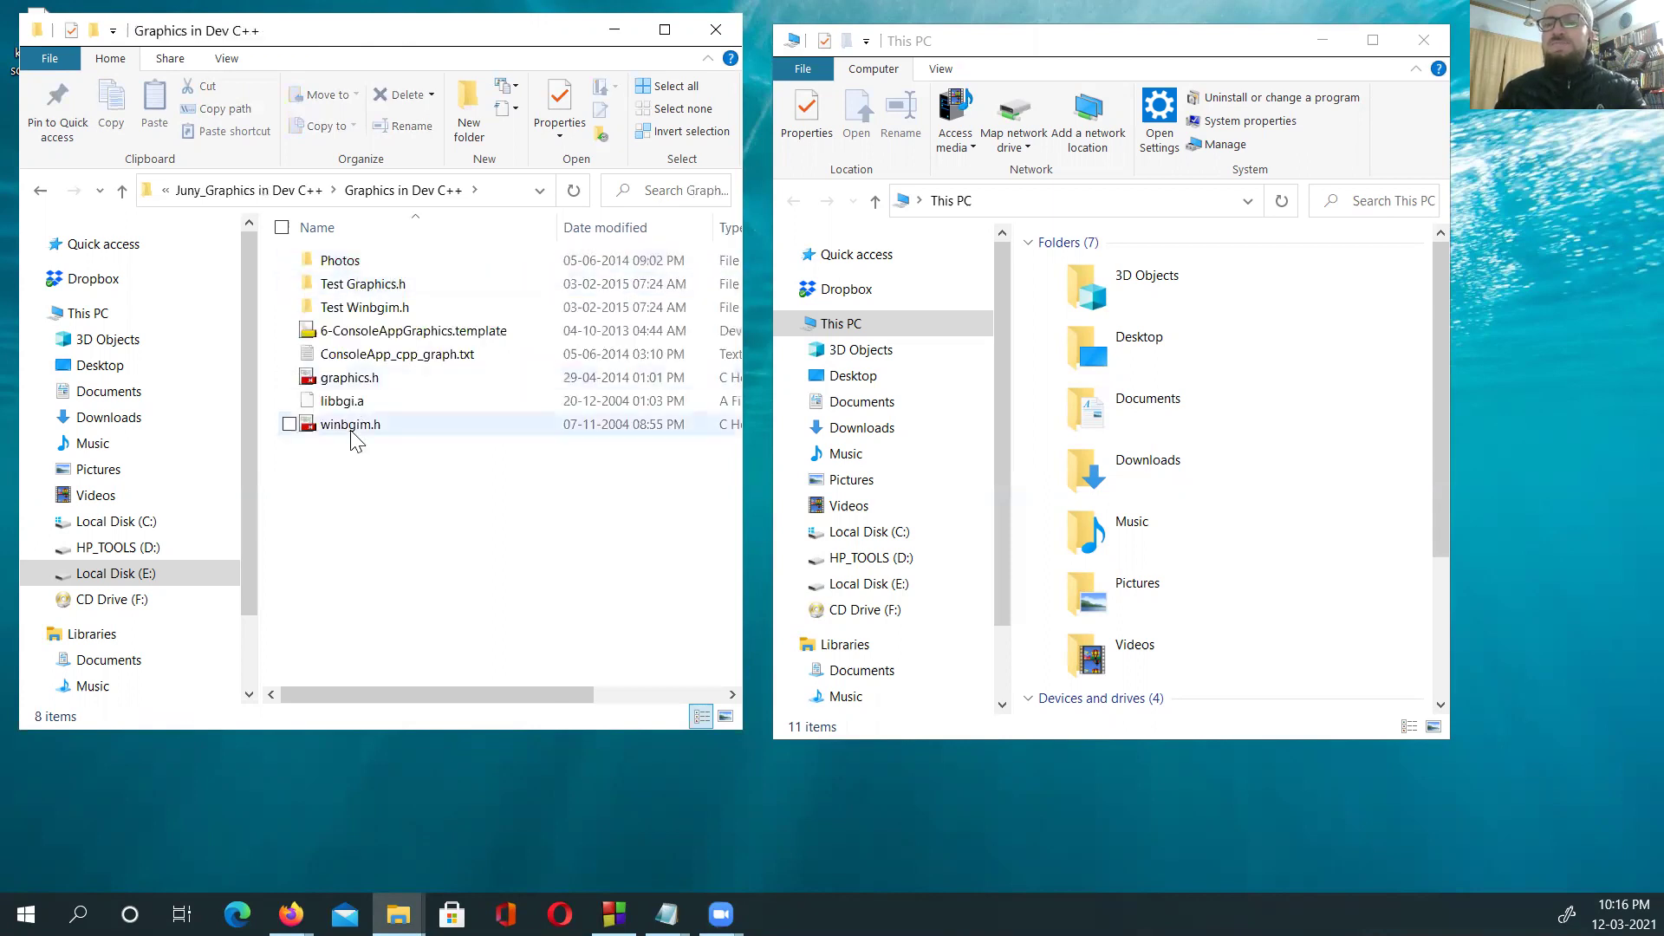
left_click(41, 191)
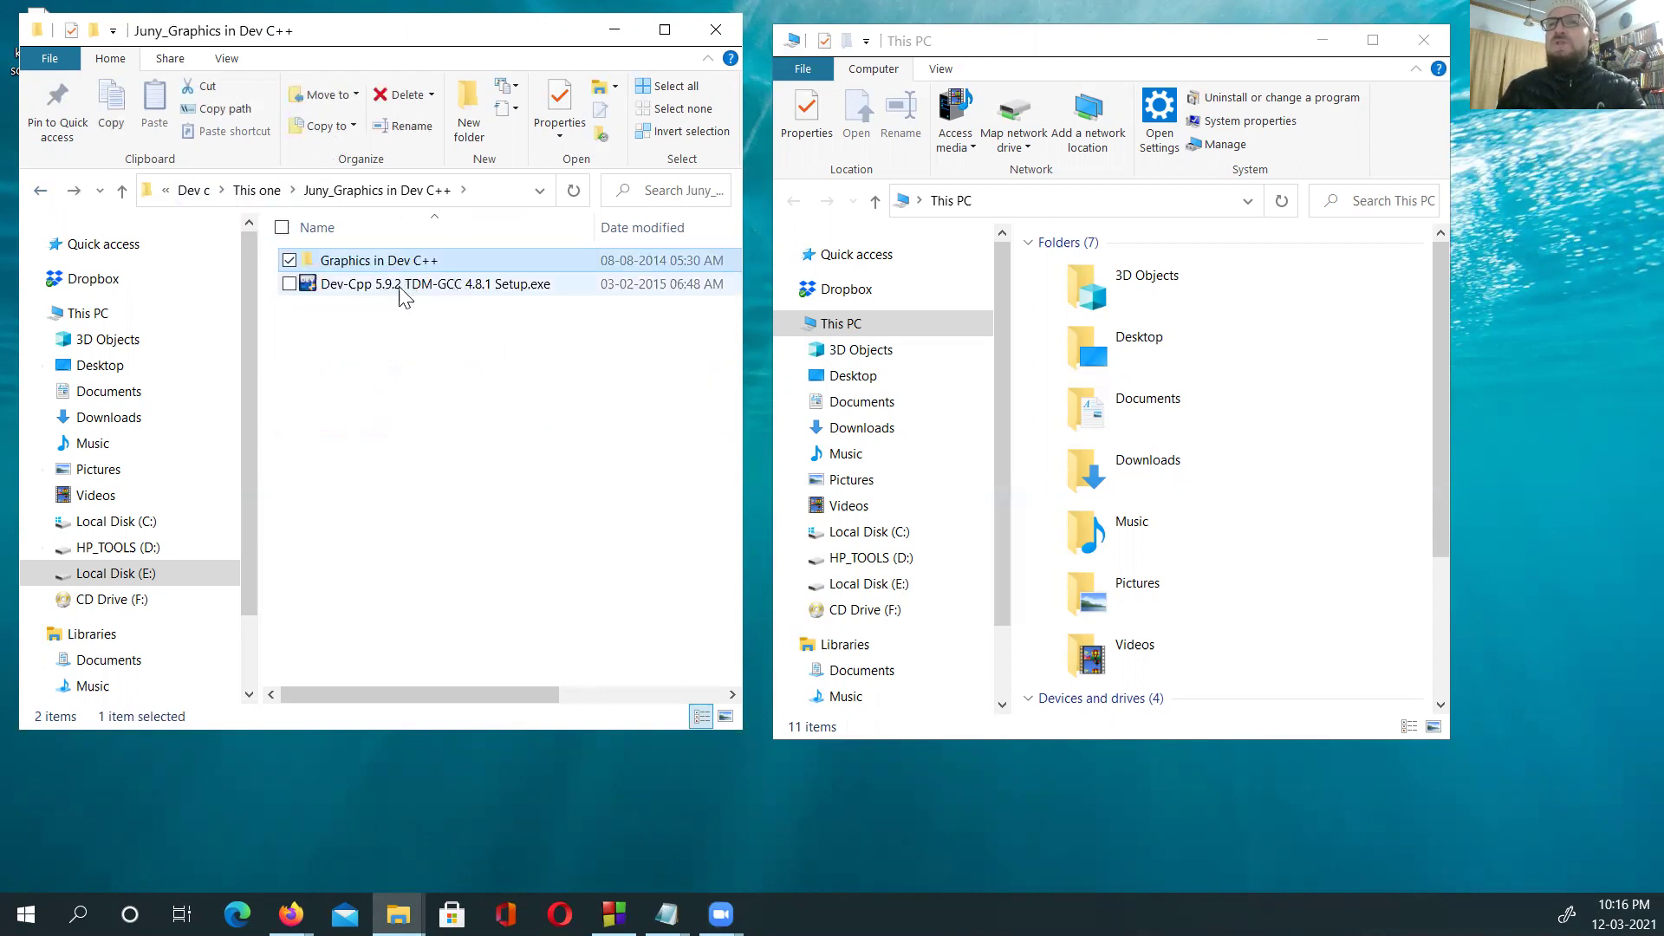
left_click(397, 288)
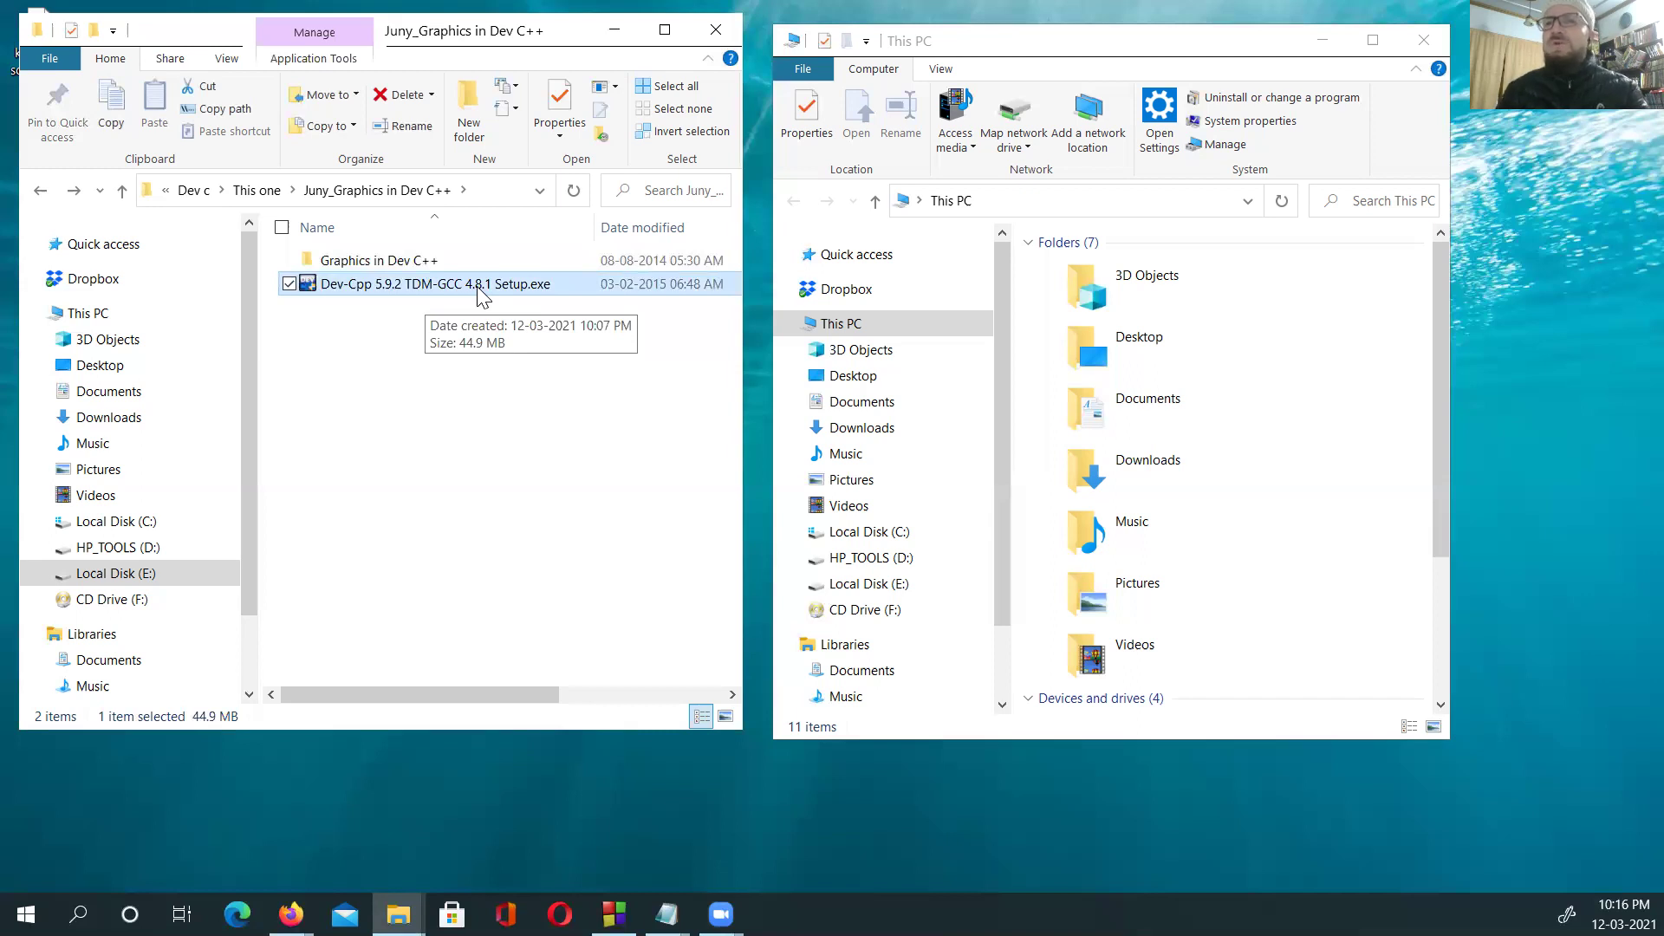
Step: In the This PC window, open the Program Files (x86) folder on Local Disk (C:)
scroll(1269, 443, "down", 3)
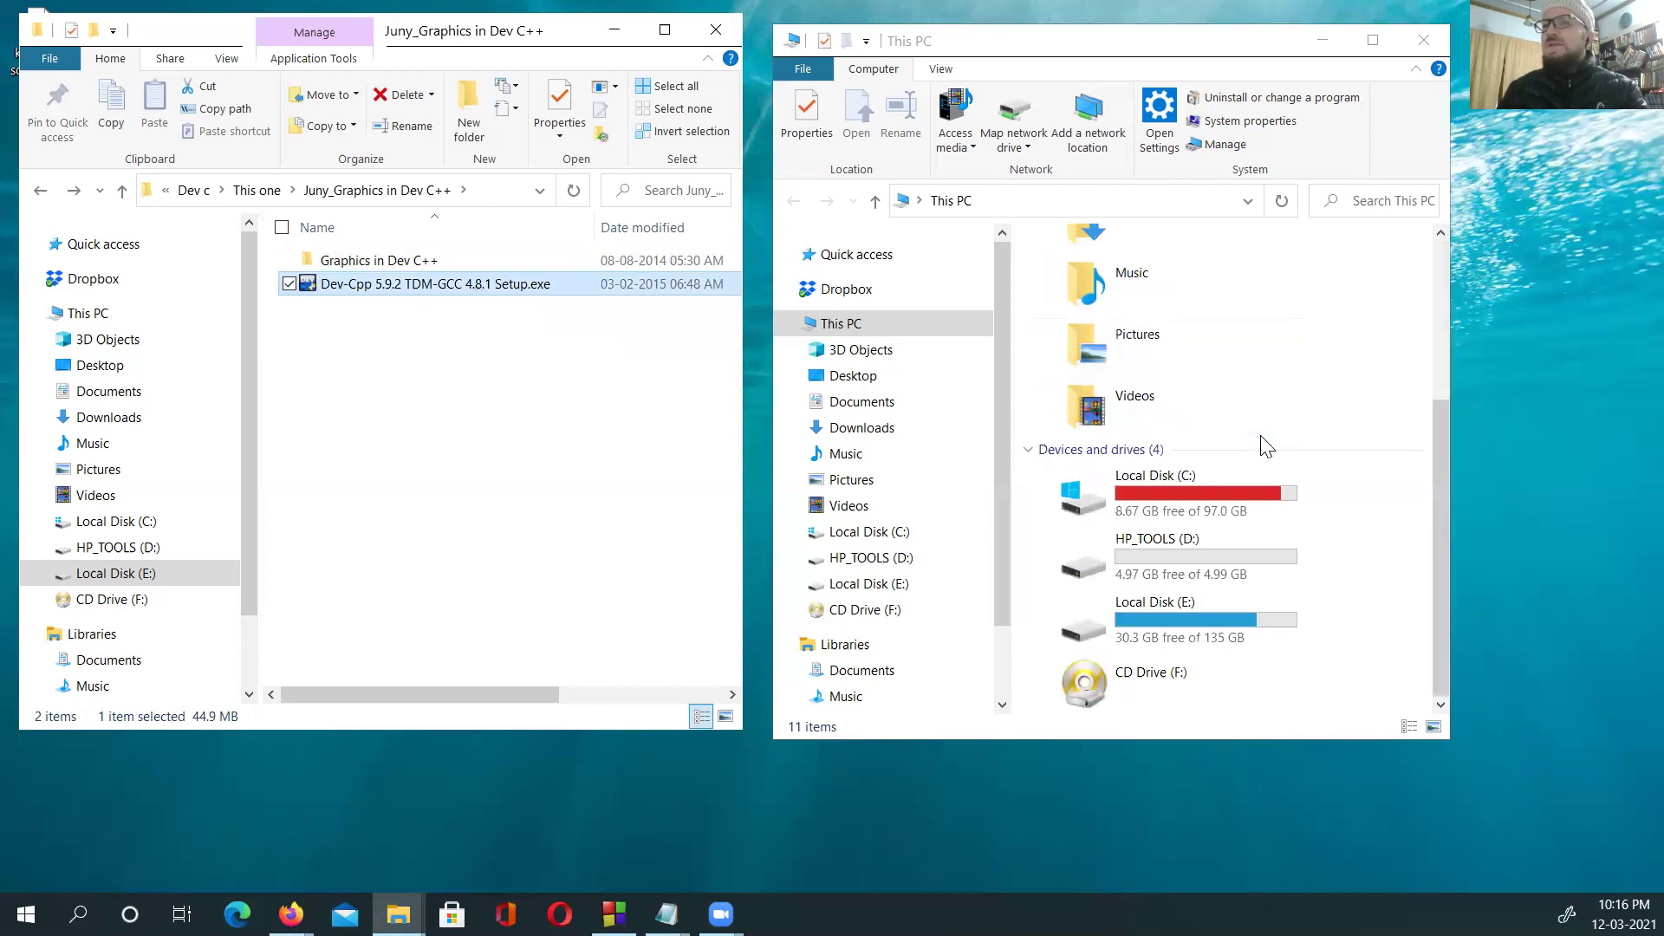
left_click(1191, 483)
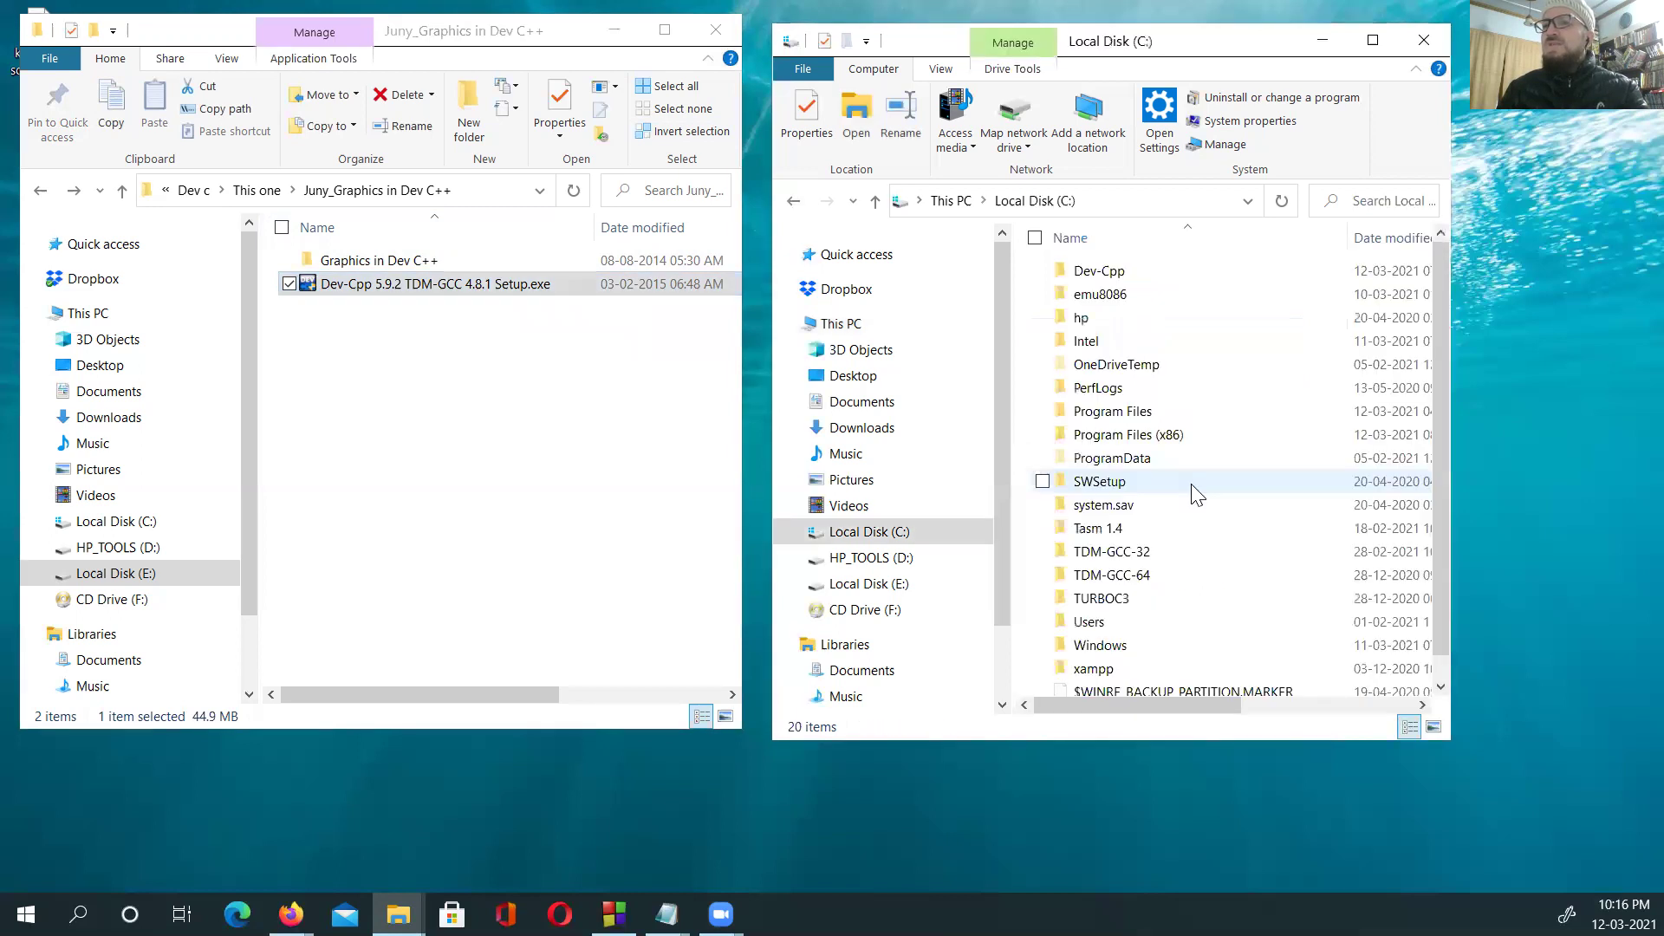
scroll(1182, 518, "down", 1)
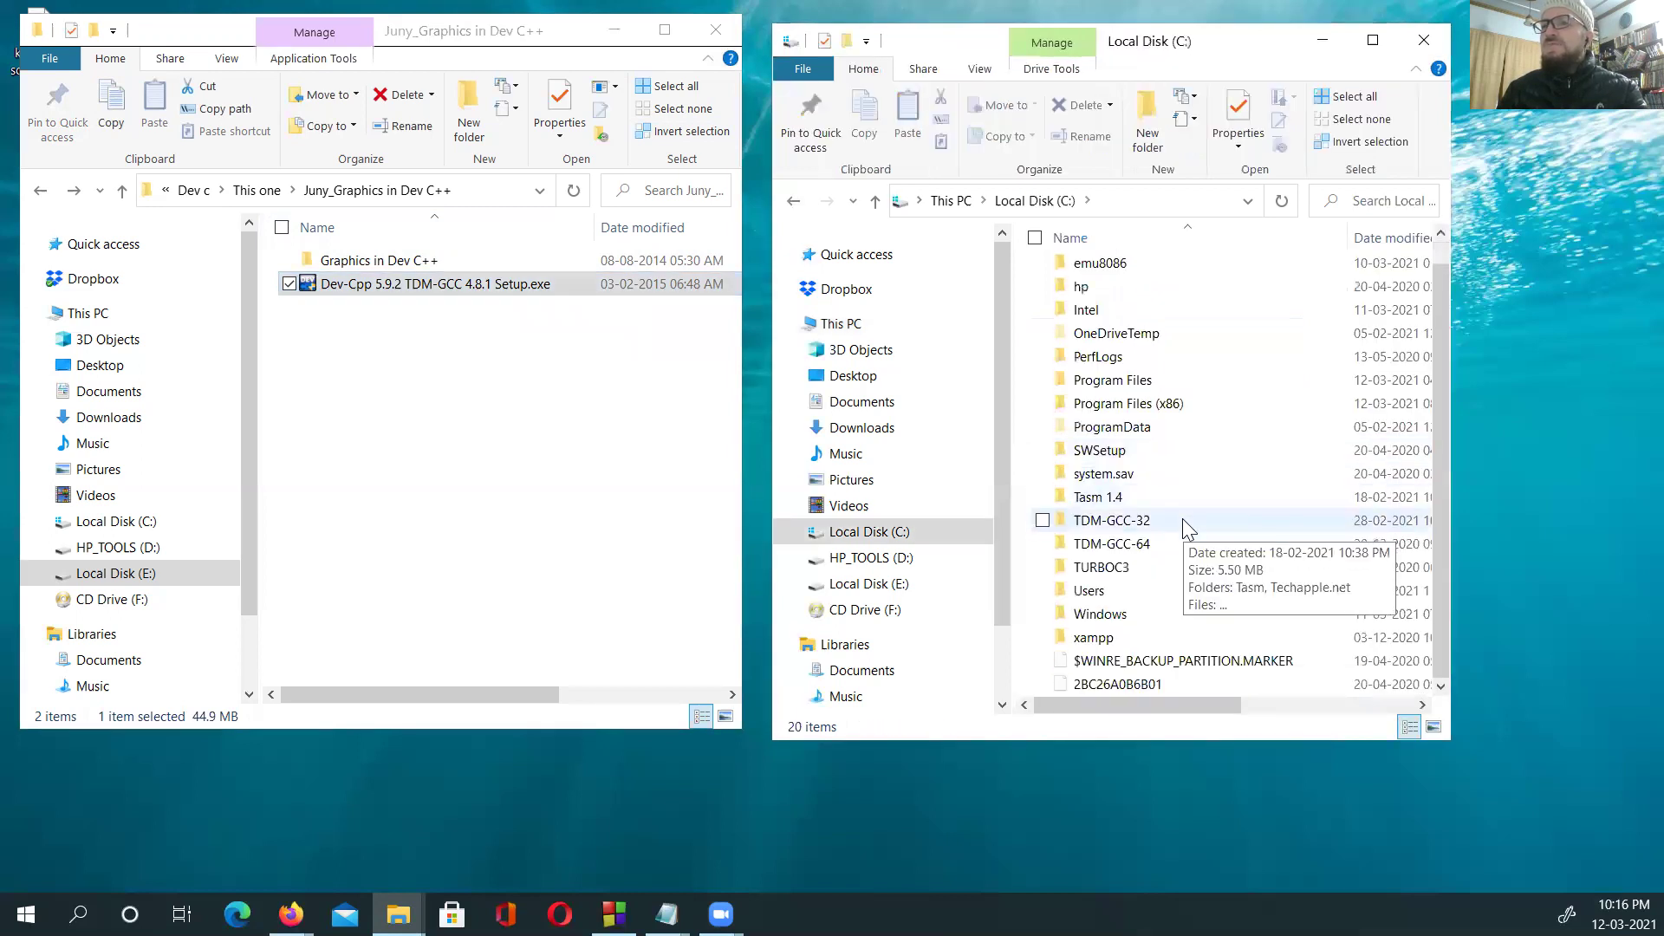
double_click(1167, 414)
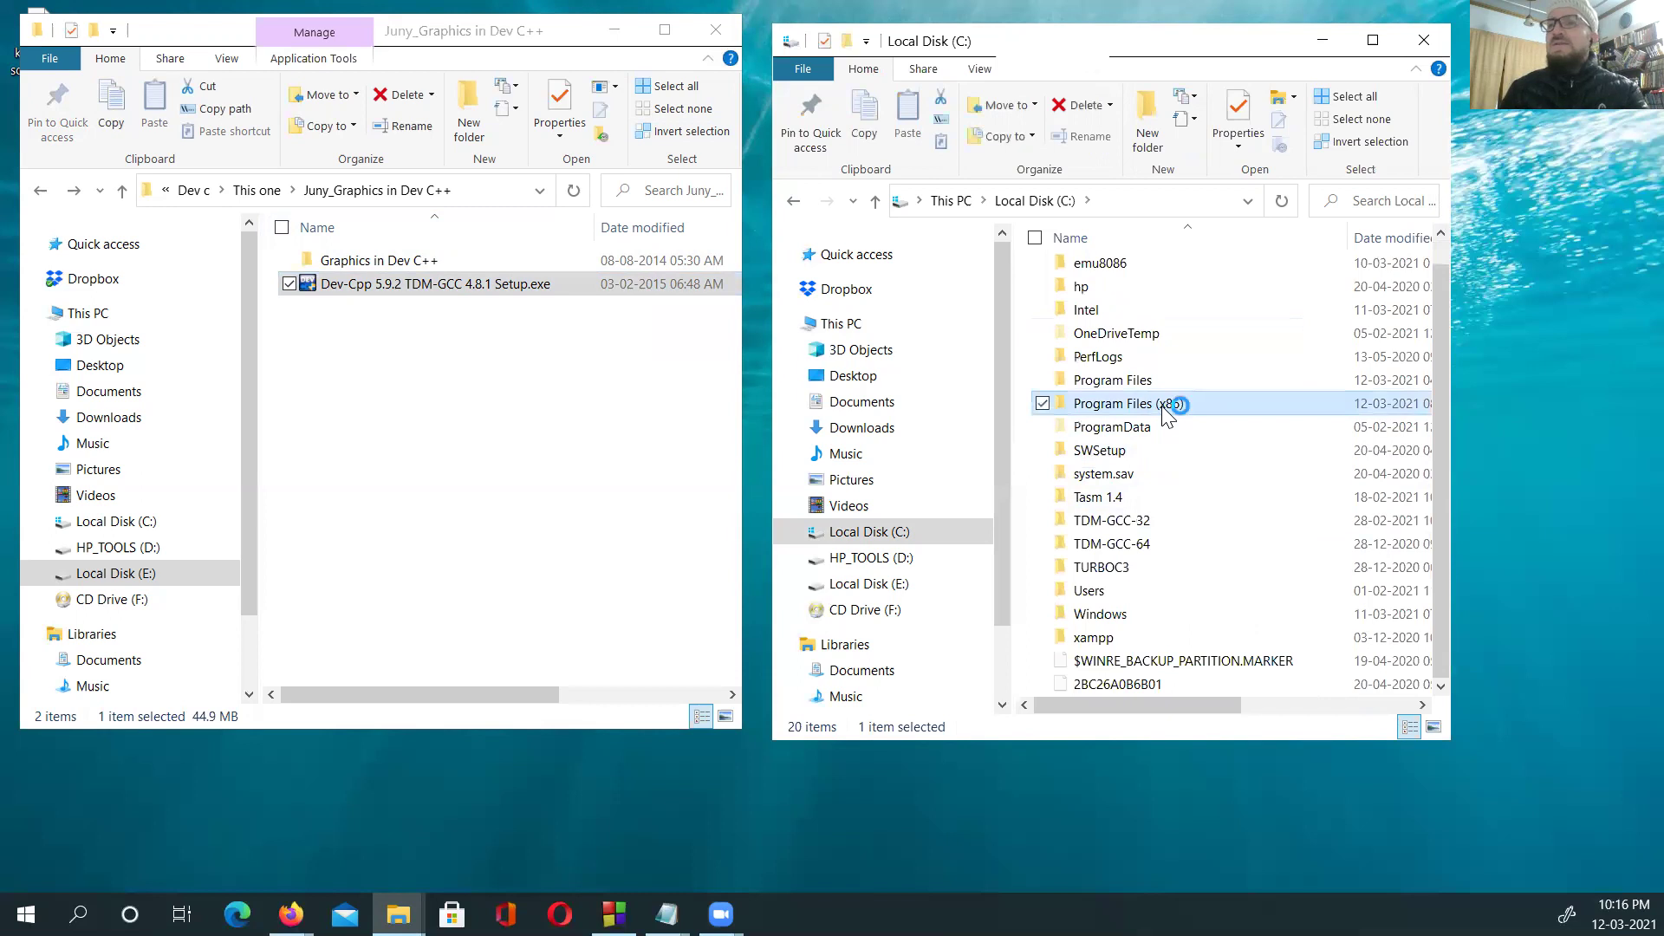
left_click(793, 200)
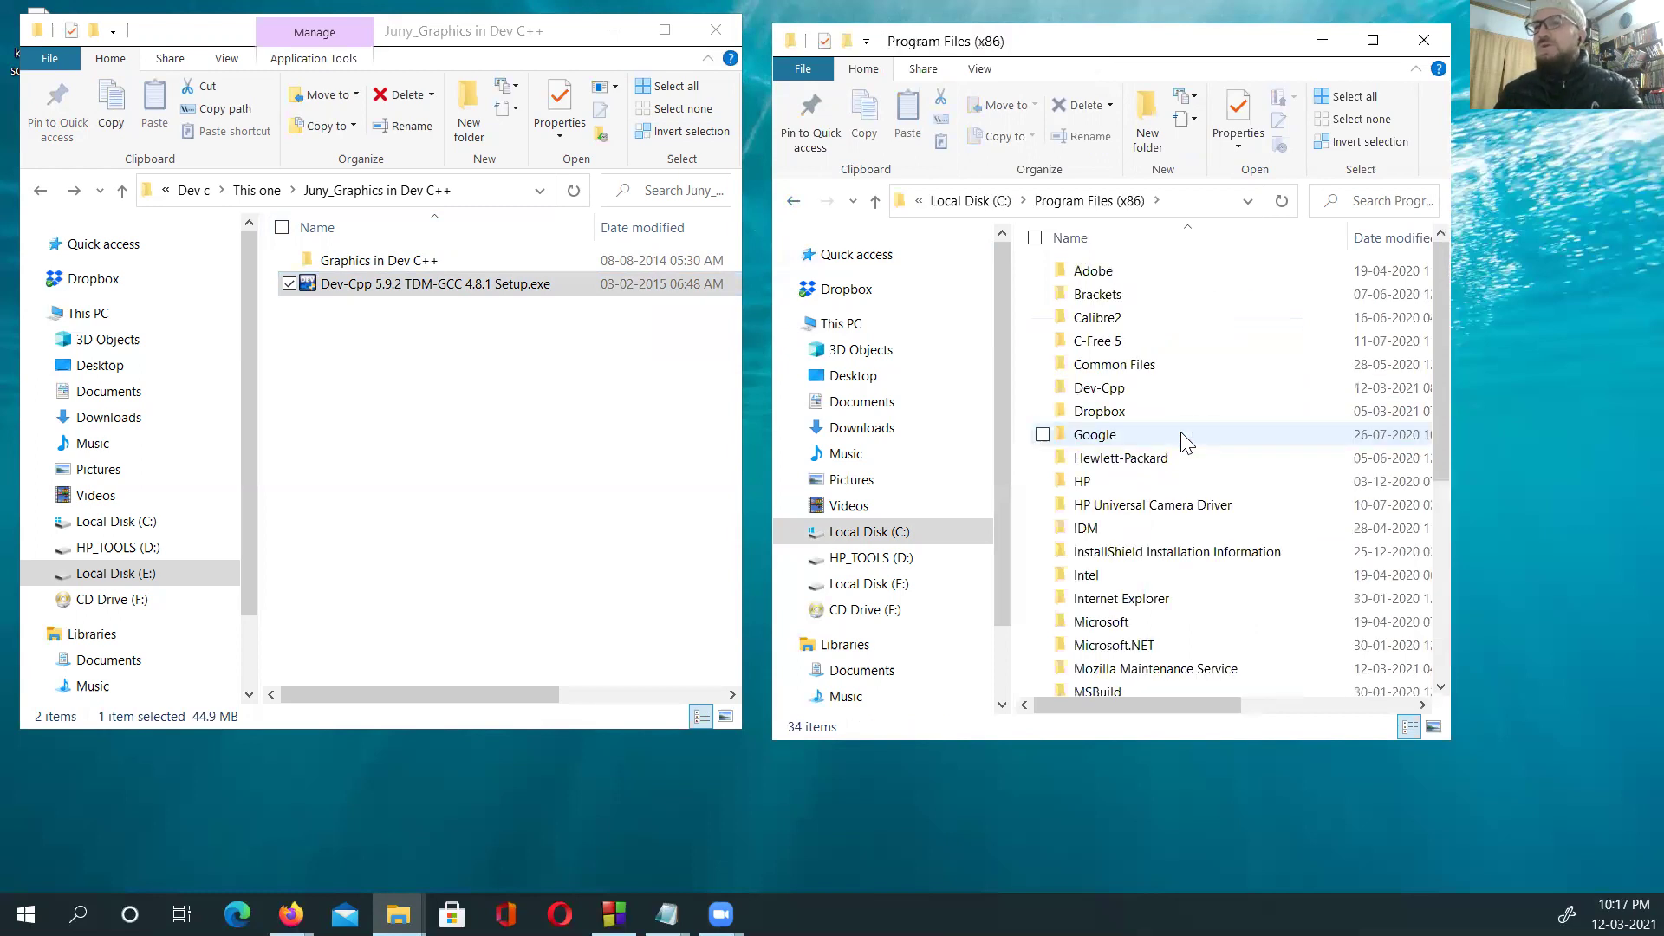
Step: View the contents of the Graphics in Dev C++ folder and return to its parent folder
left_click(367, 267)
double_click(367, 268)
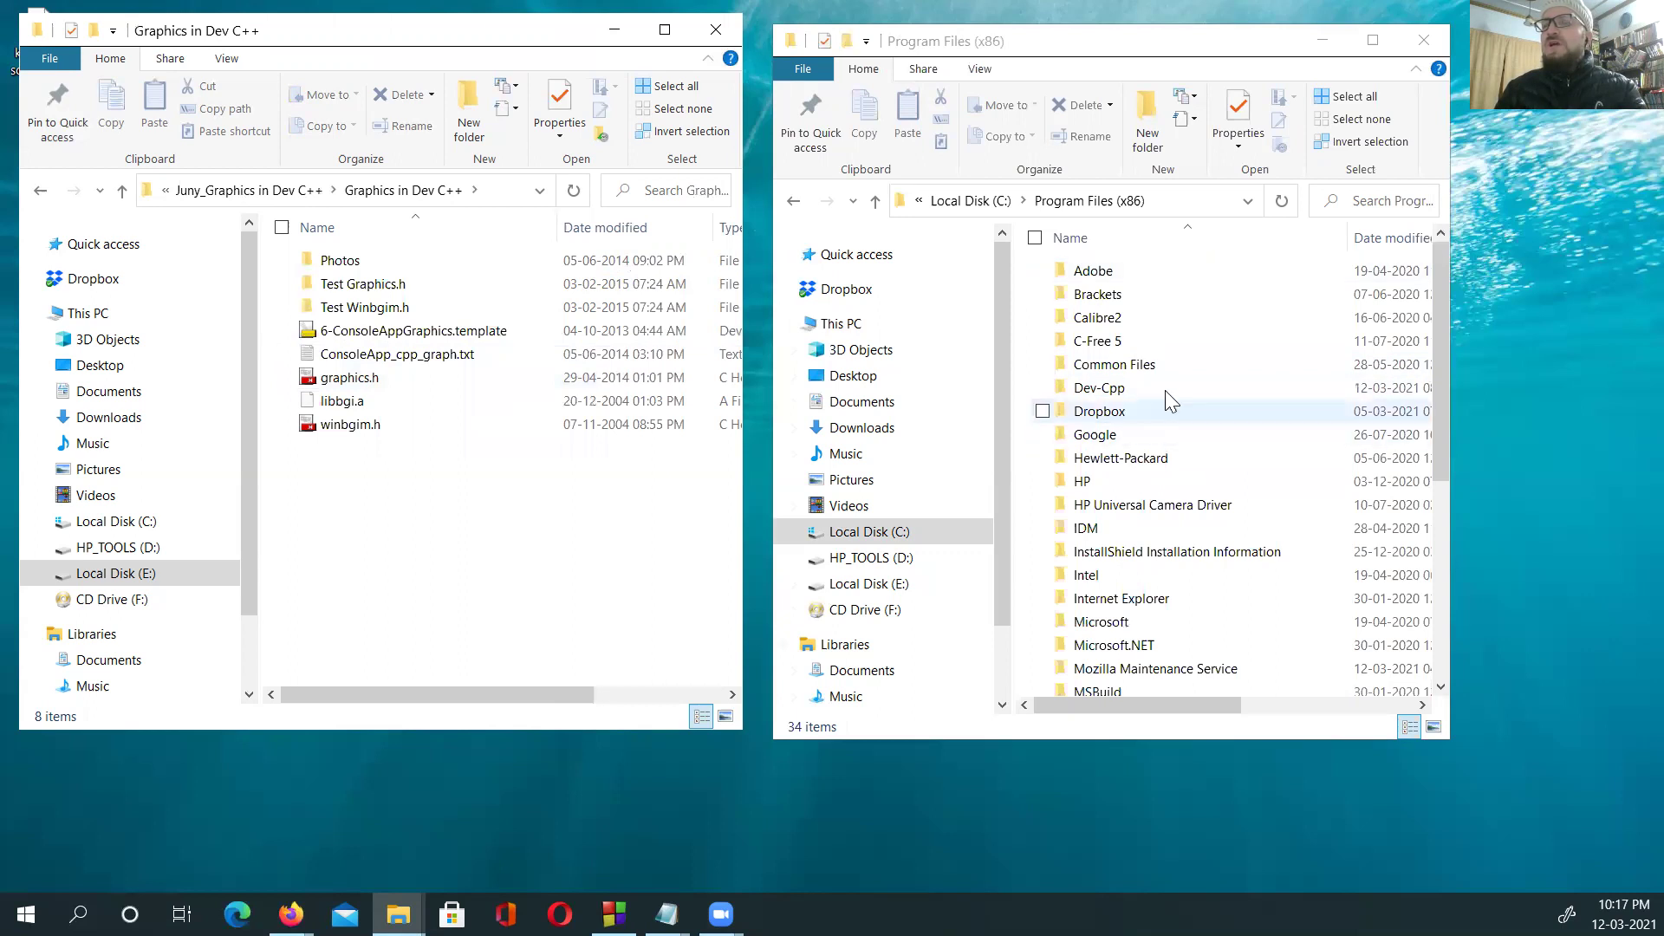
left_click(289, 192)
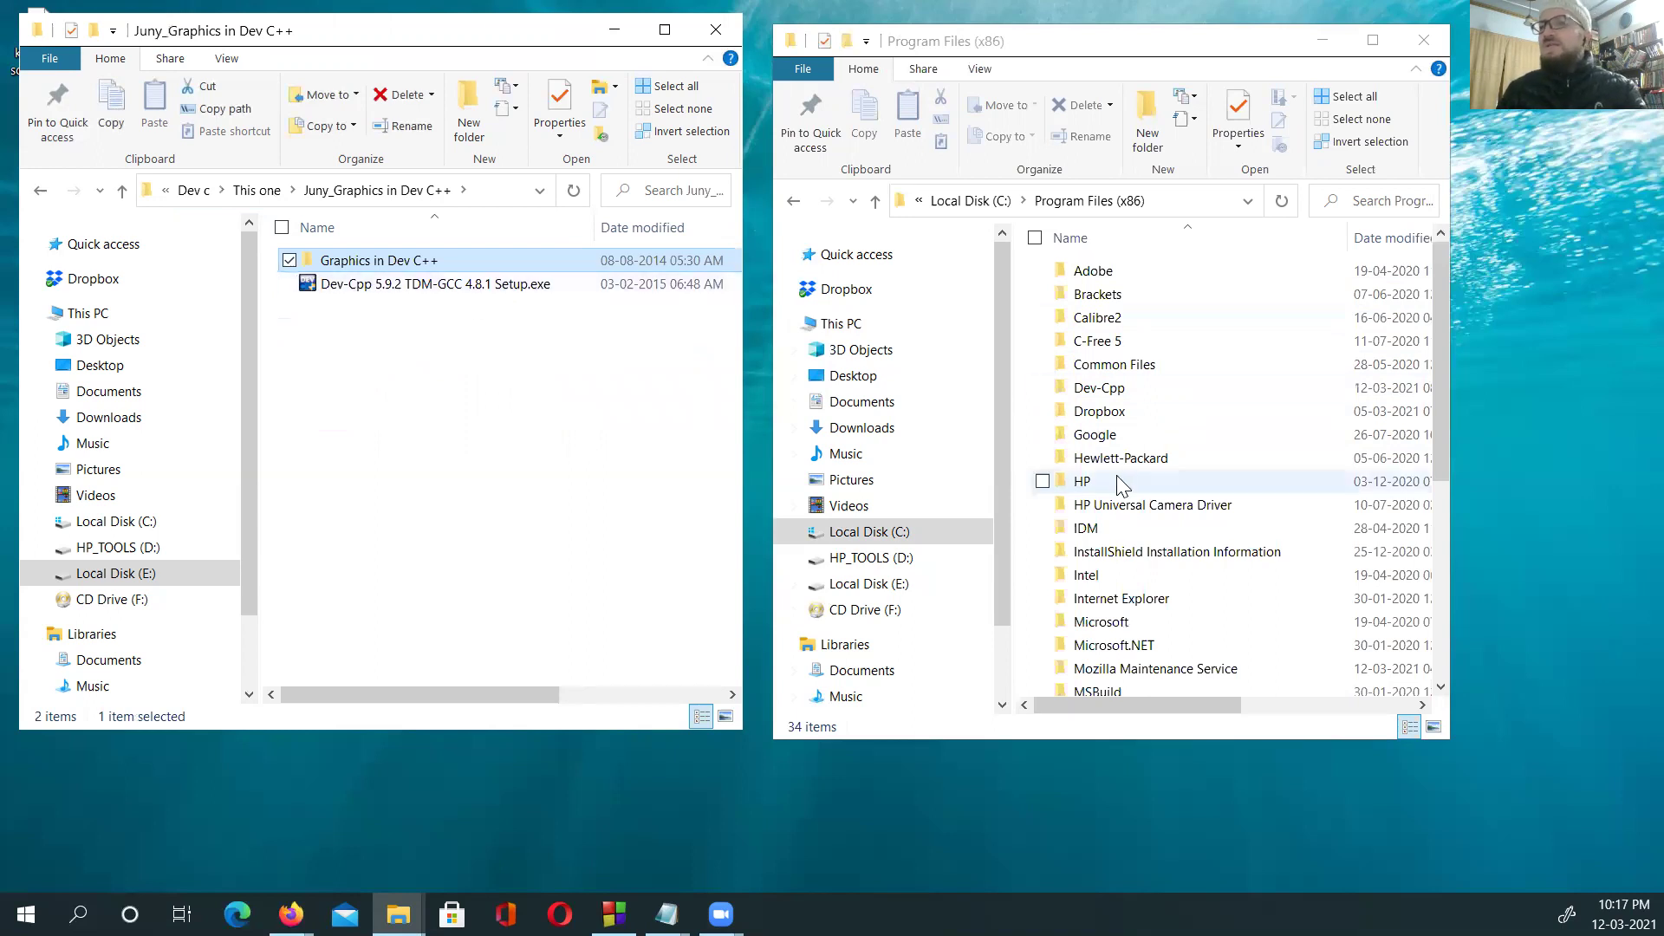
Step: Browse from Program Files (x86) through Dev-Cpp, MinGW64 and x86_64-w64-mingw32 to the include folder
scroll(1159, 564, "down", 2)
scroll(1159, 559, "up", 2)
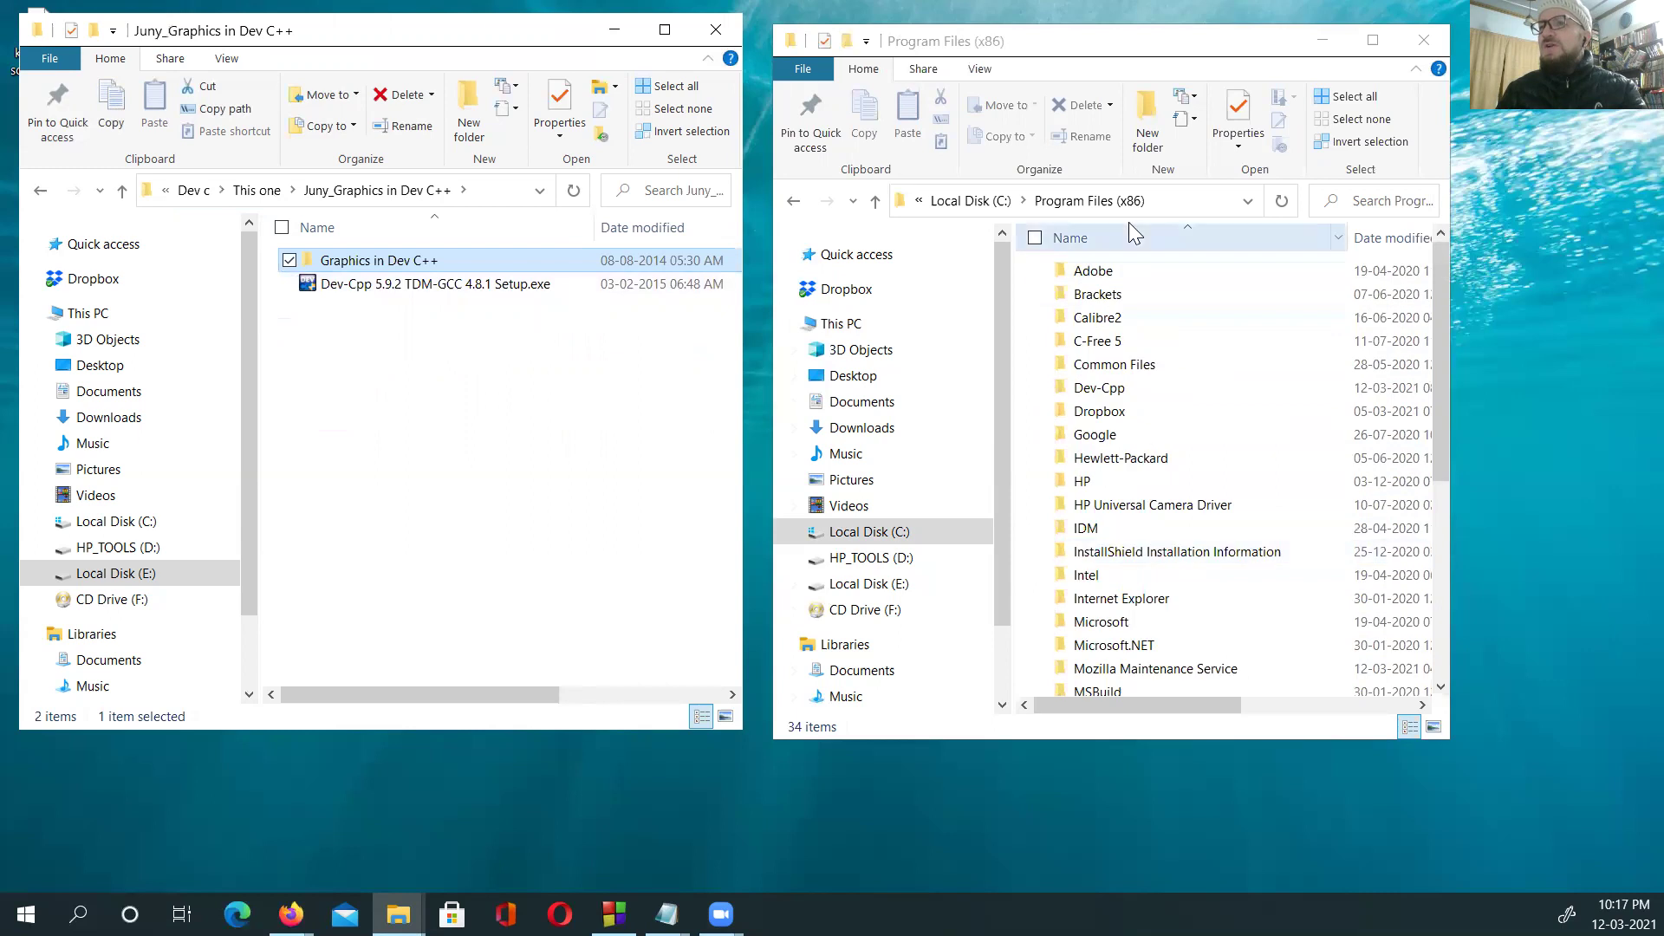
double_click(1106, 390)
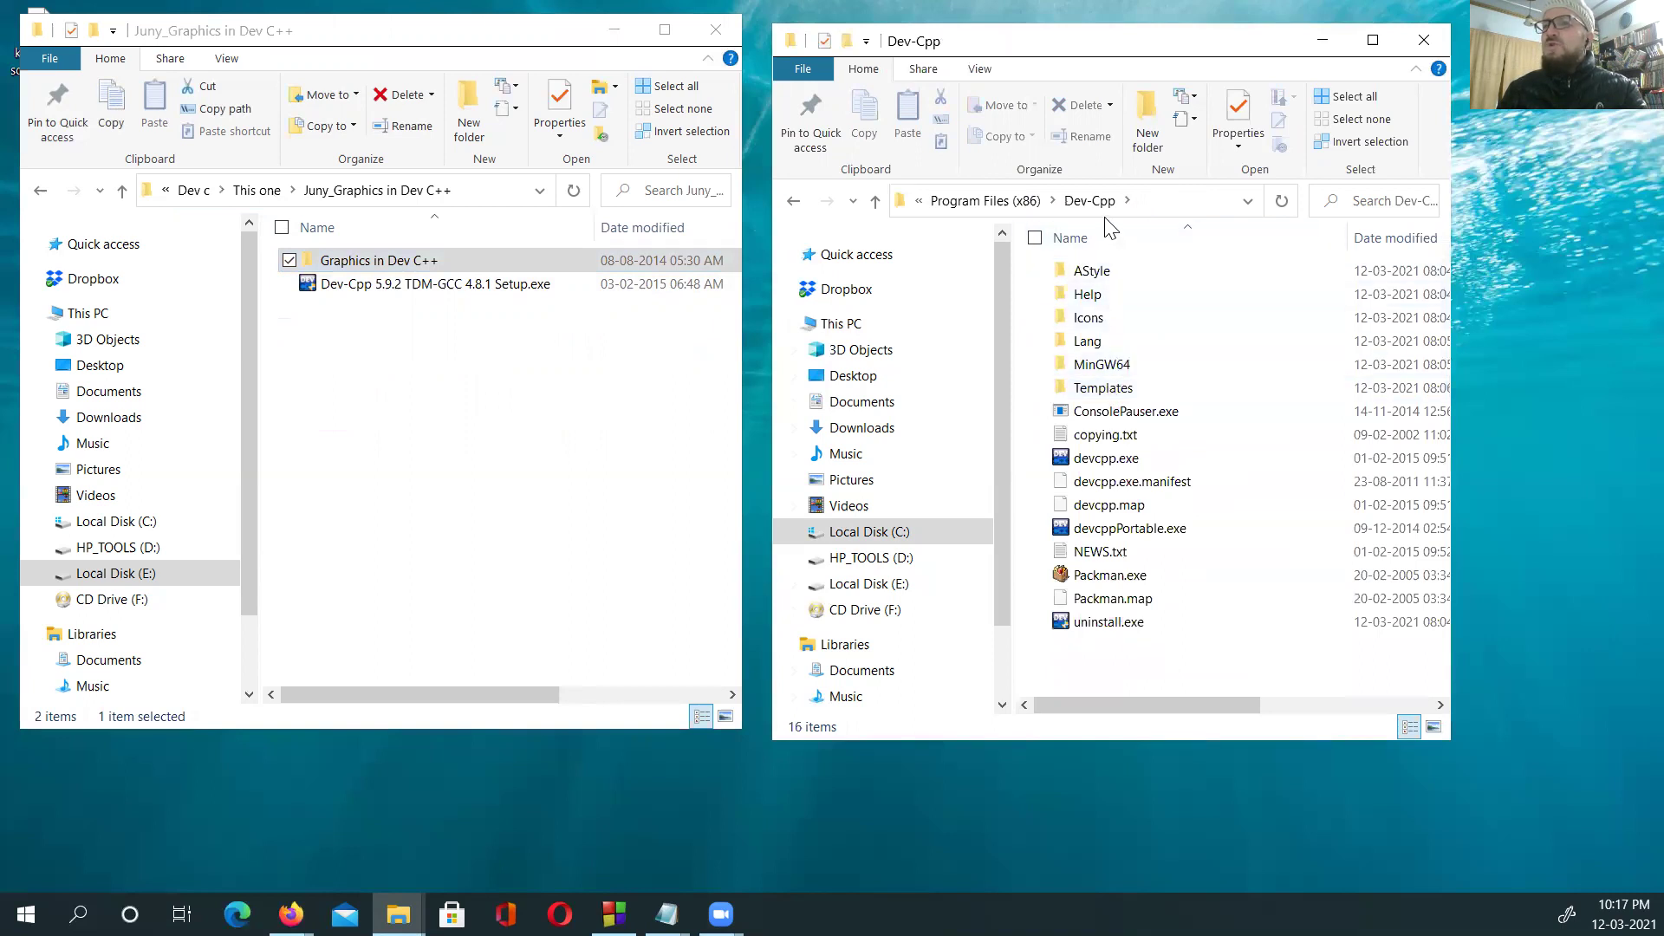
double_click(1124, 373)
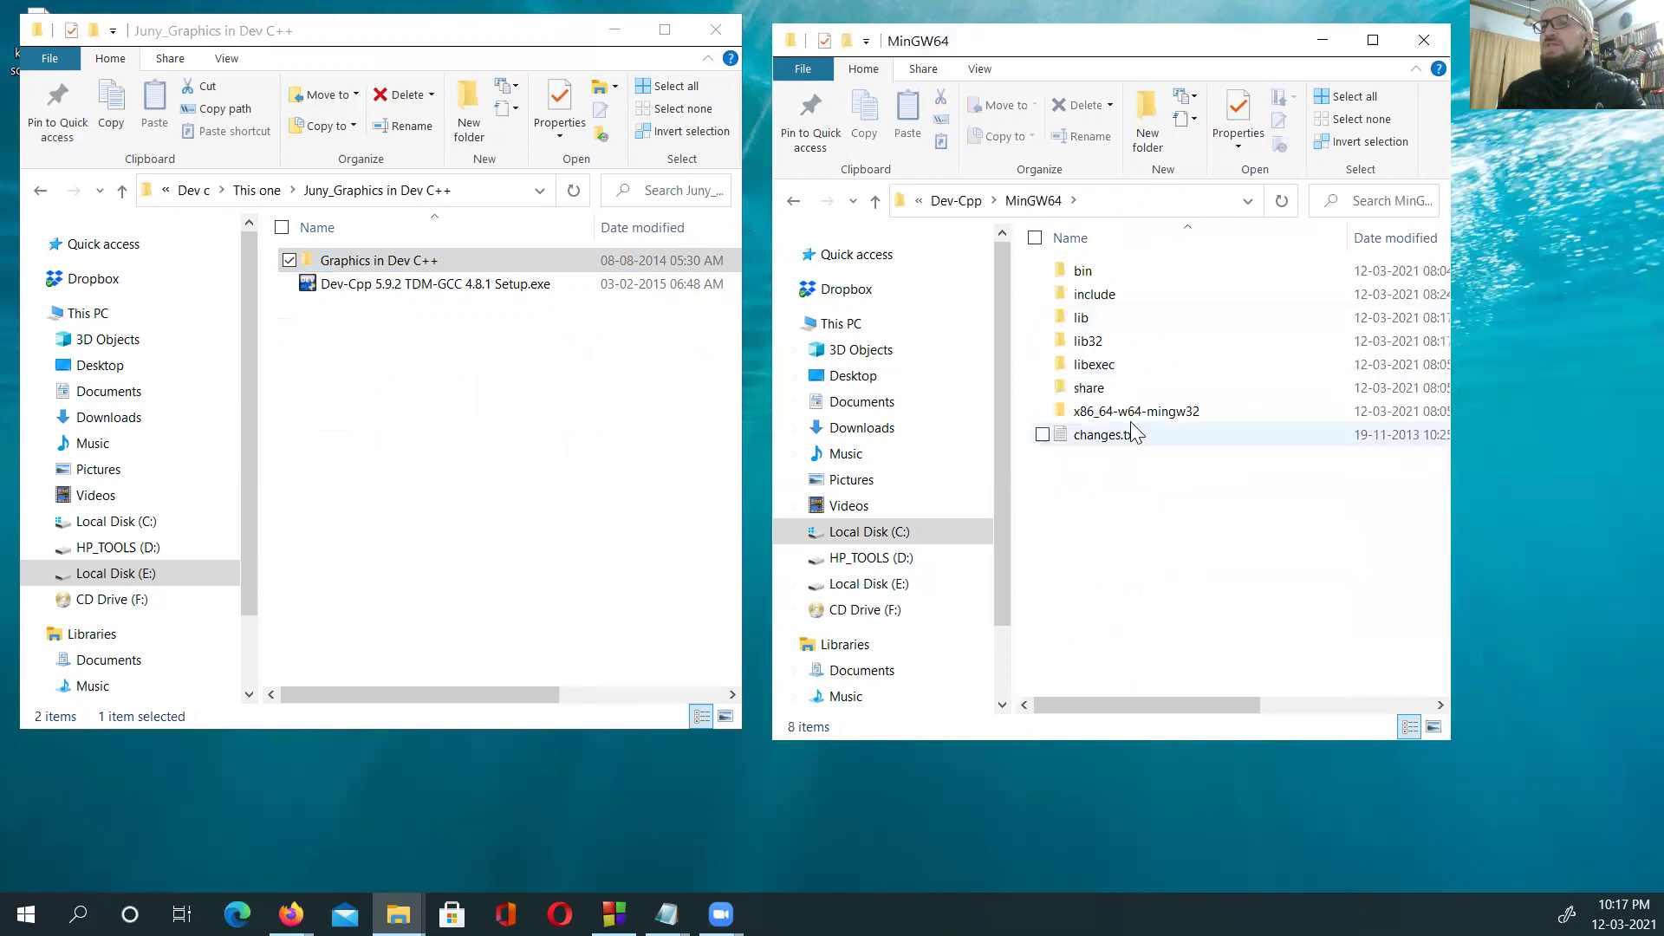
mouse_move(1111, 417)
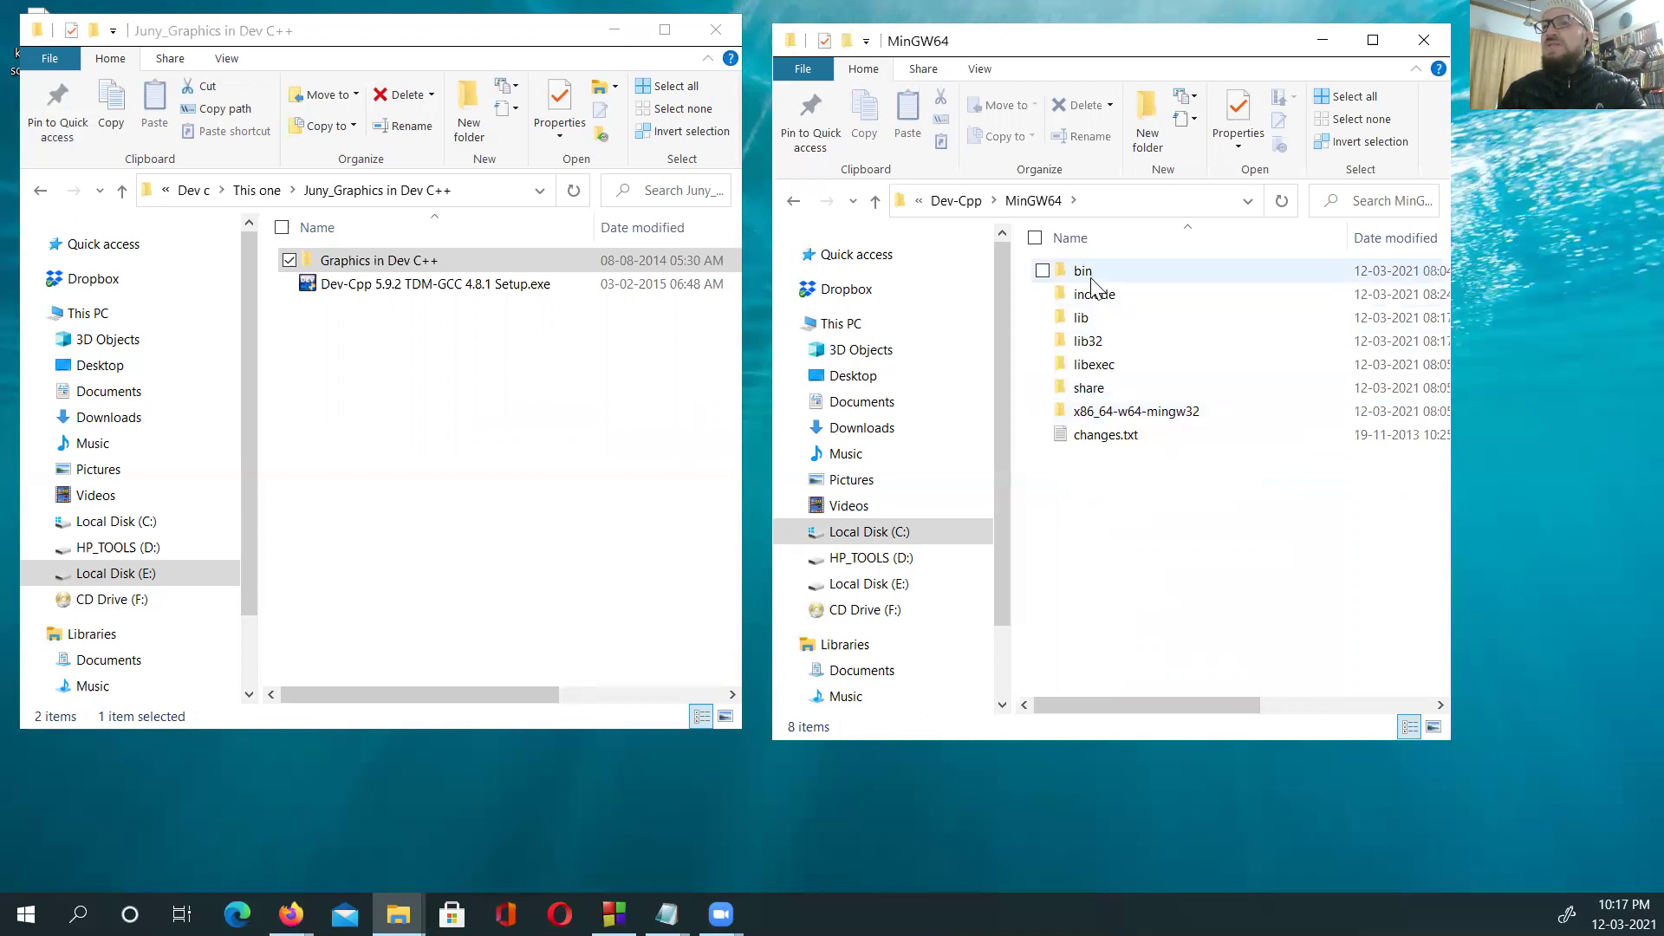
mouse_move(1083, 333)
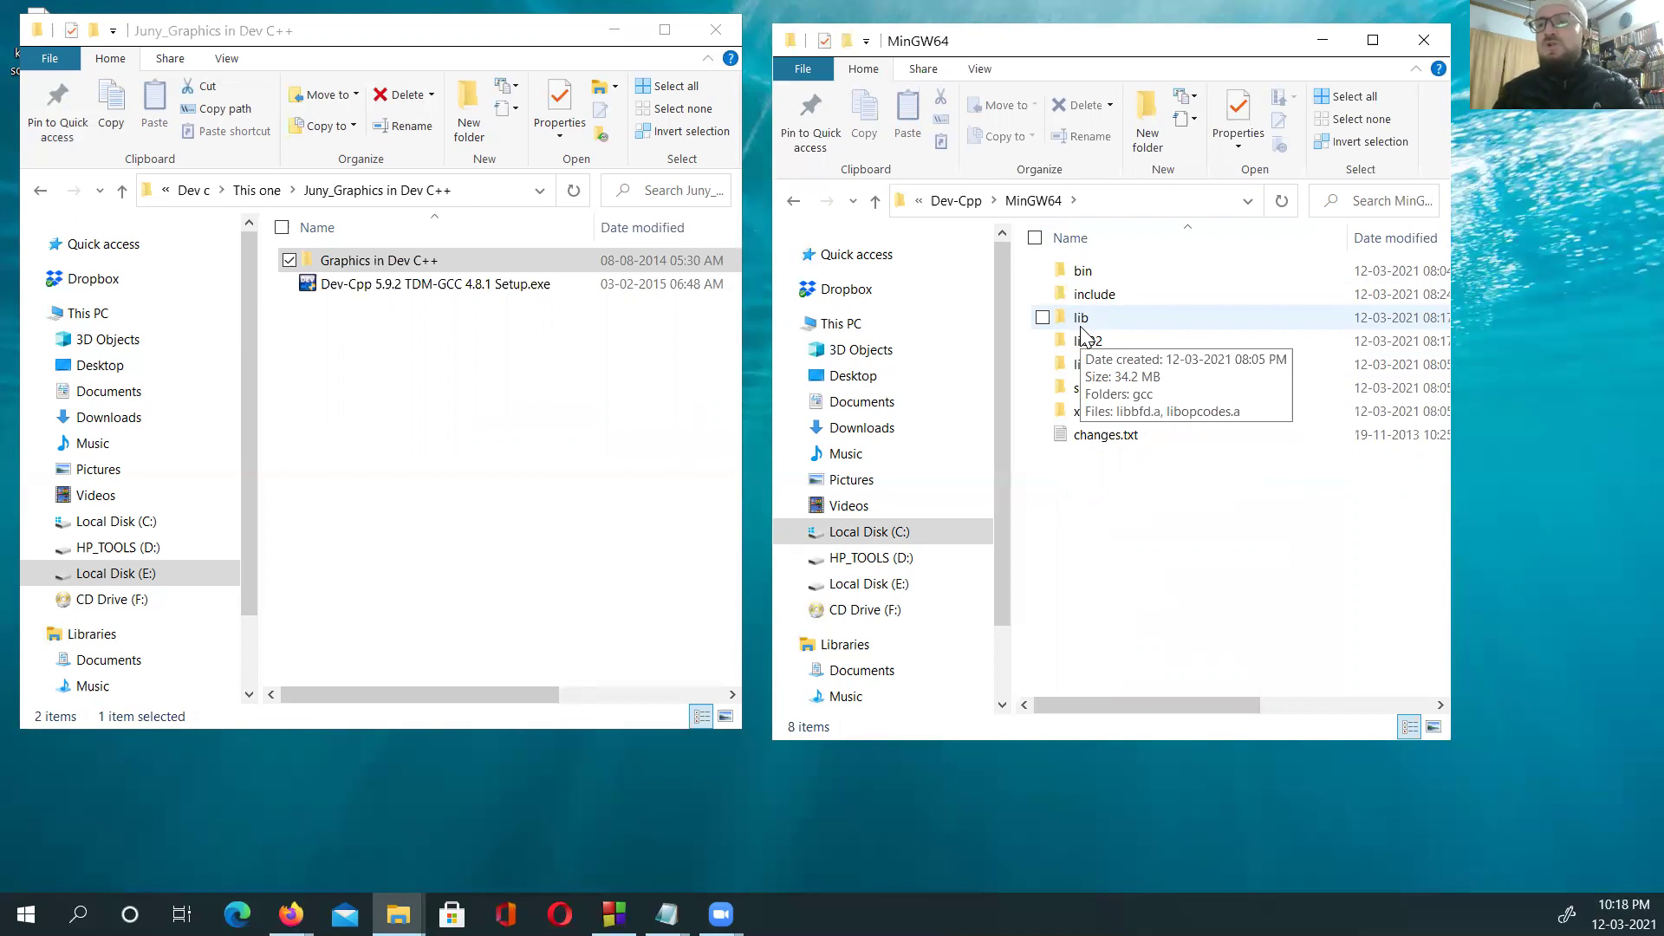
double_click(1149, 414)
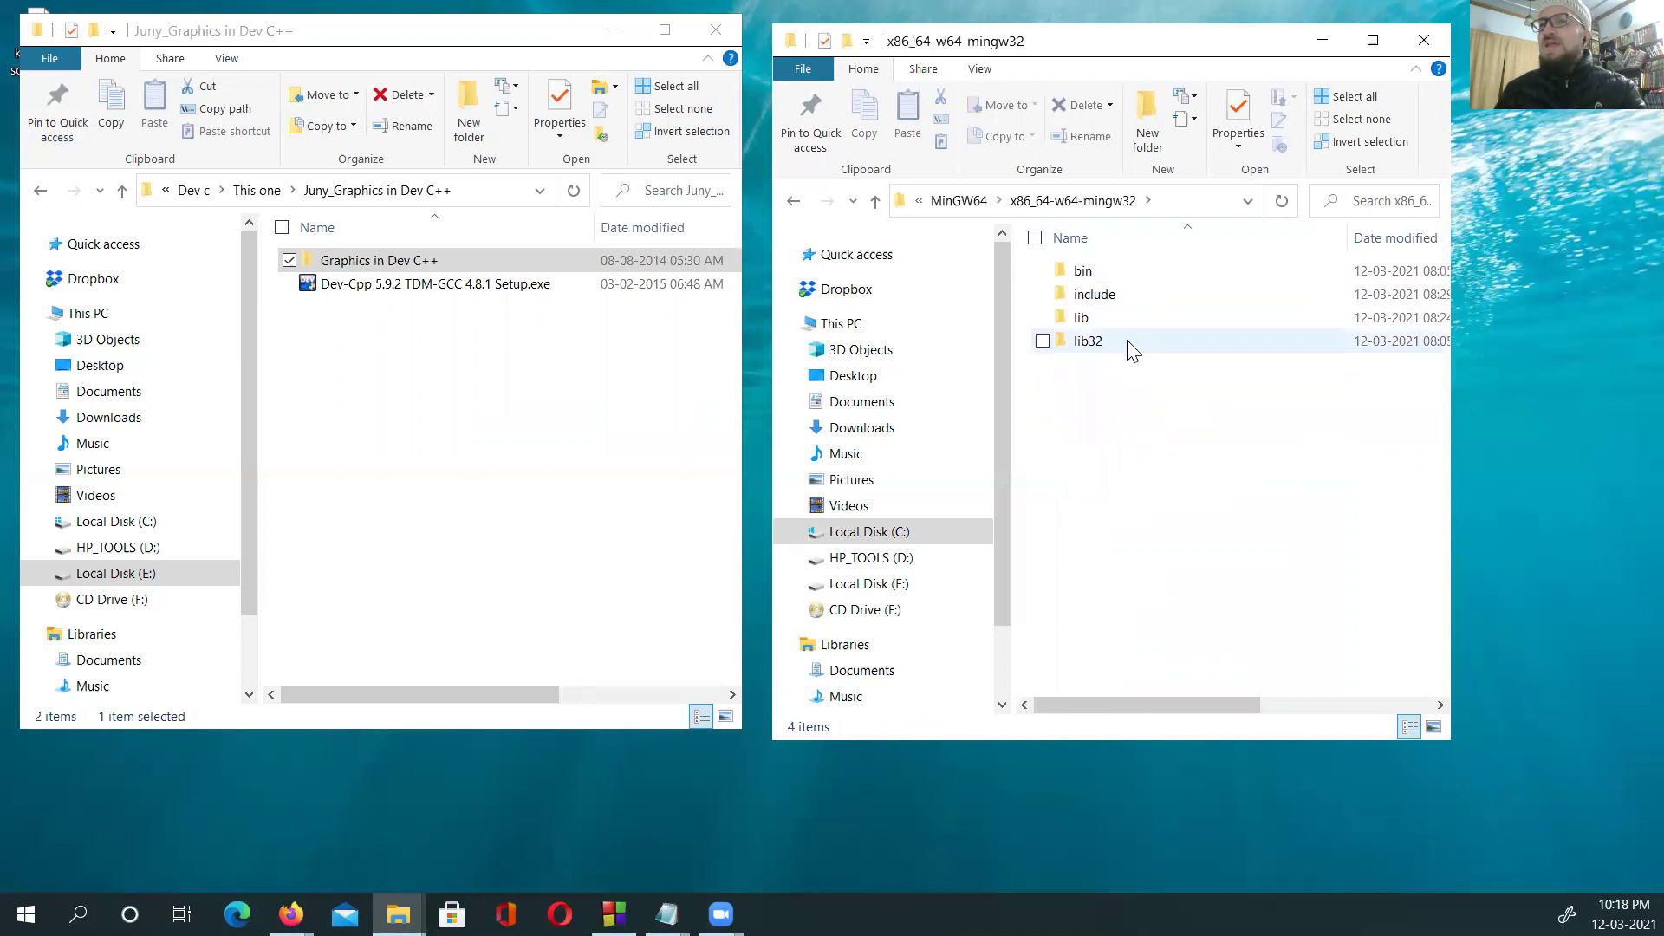
double_click(1109, 296)
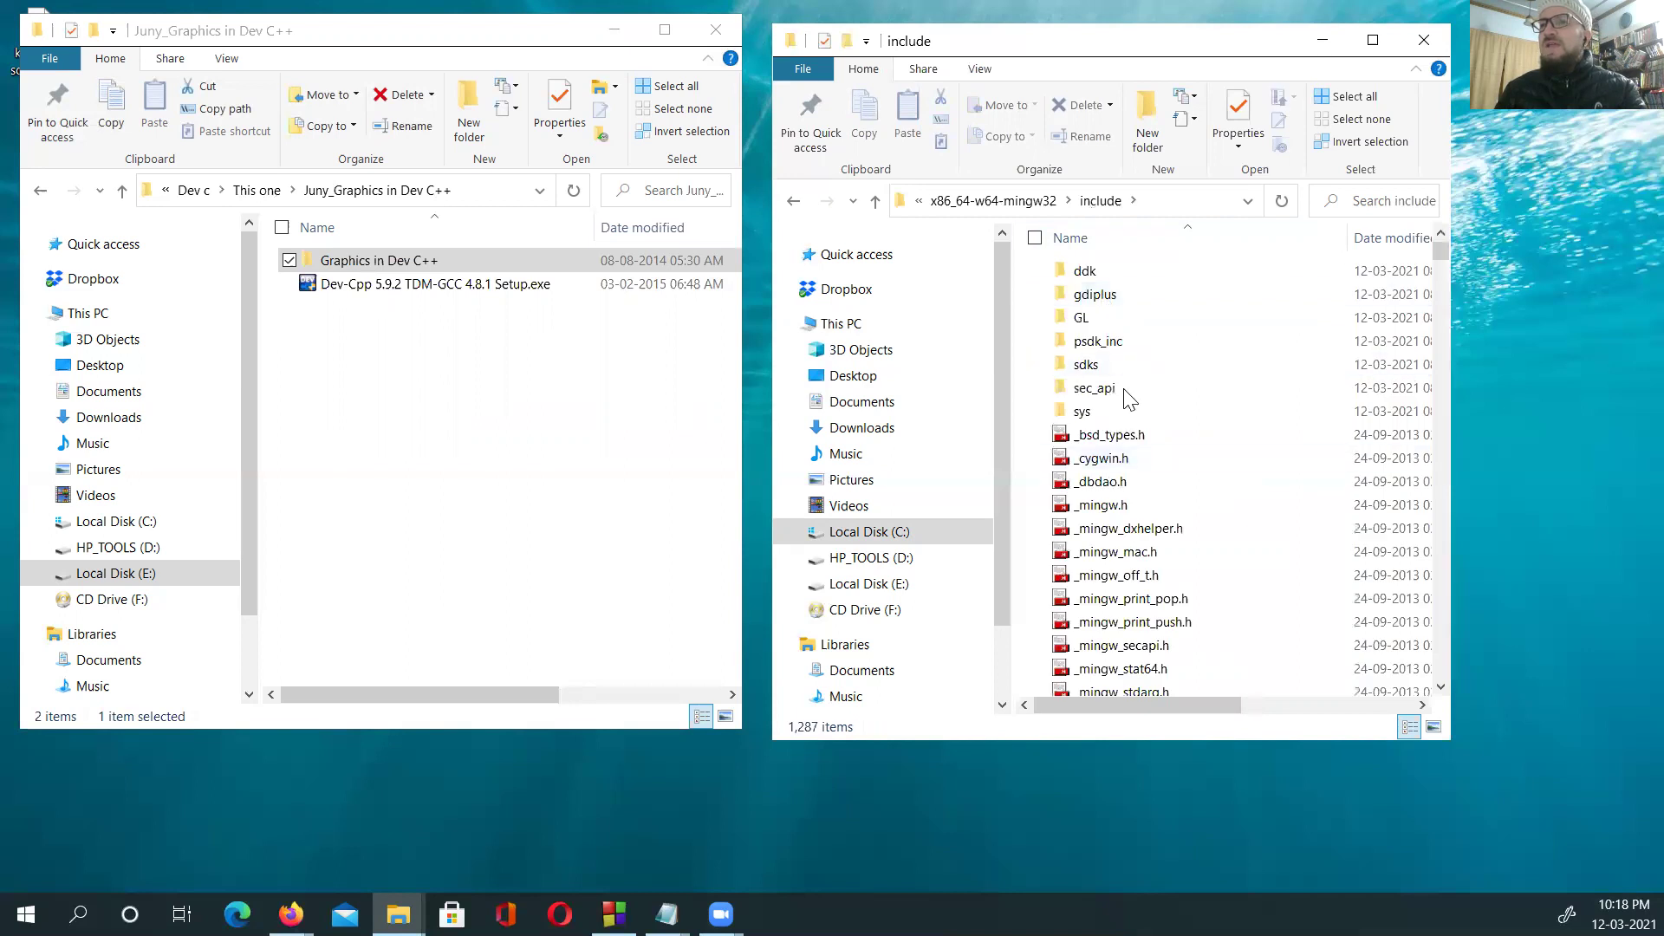
Step: Review the Juny_Graphics in Dev C++ source folder again, checking its graphics subfolder and its setup file
left_click(346, 263)
double_click(346, 263)
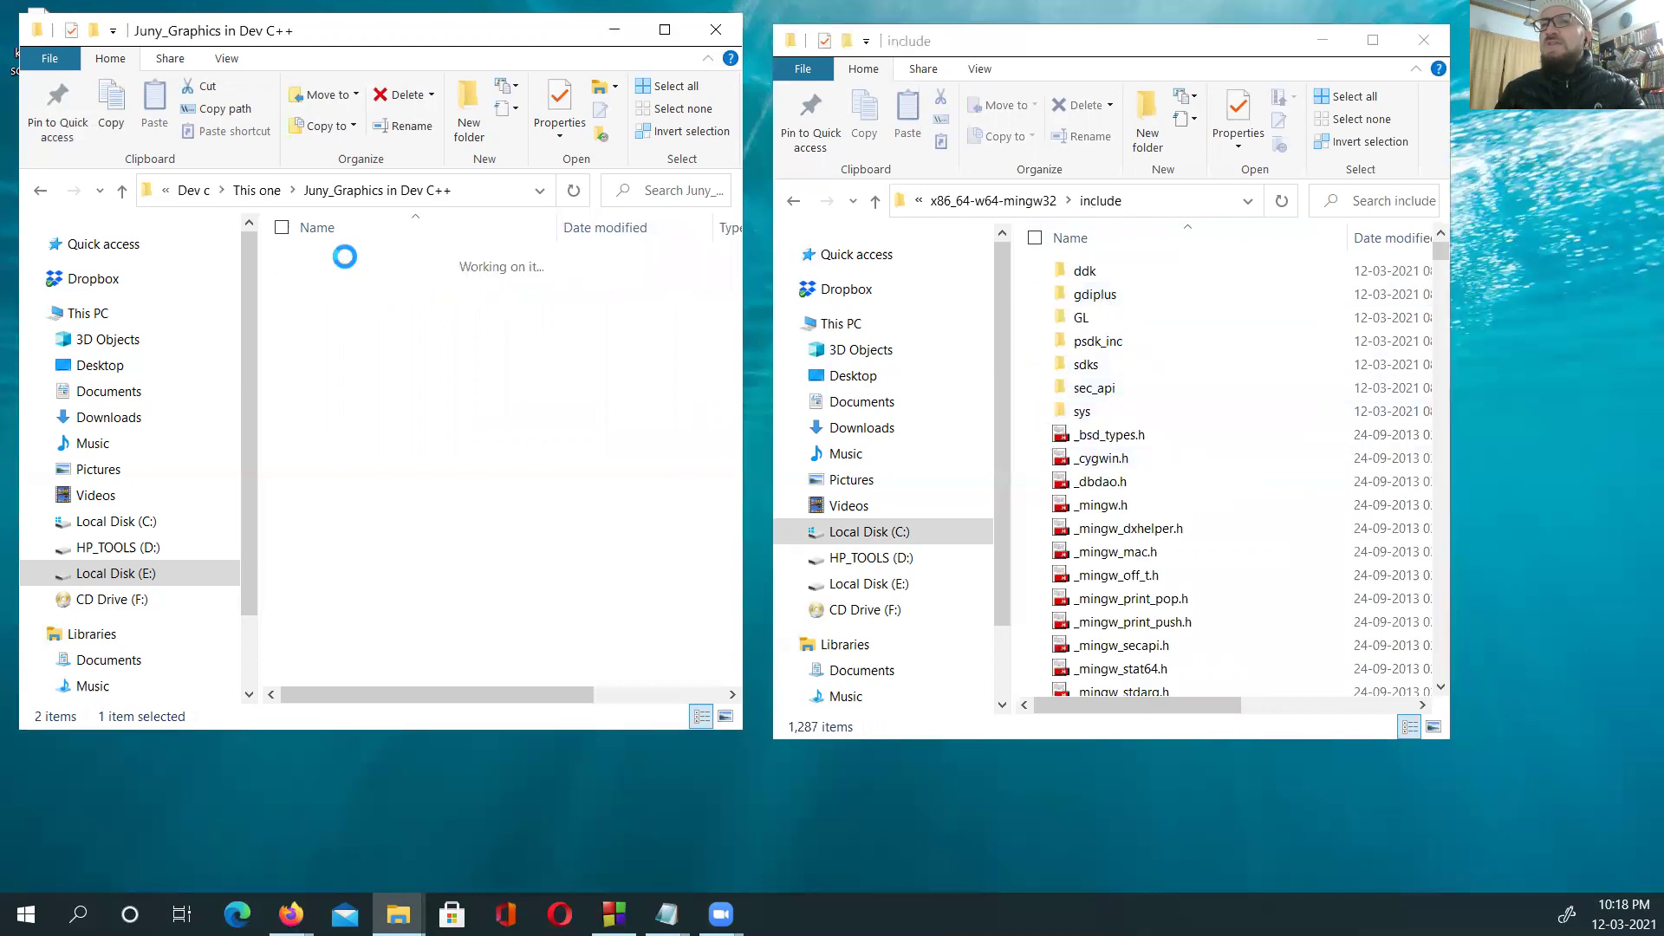
left_click(40, 190)
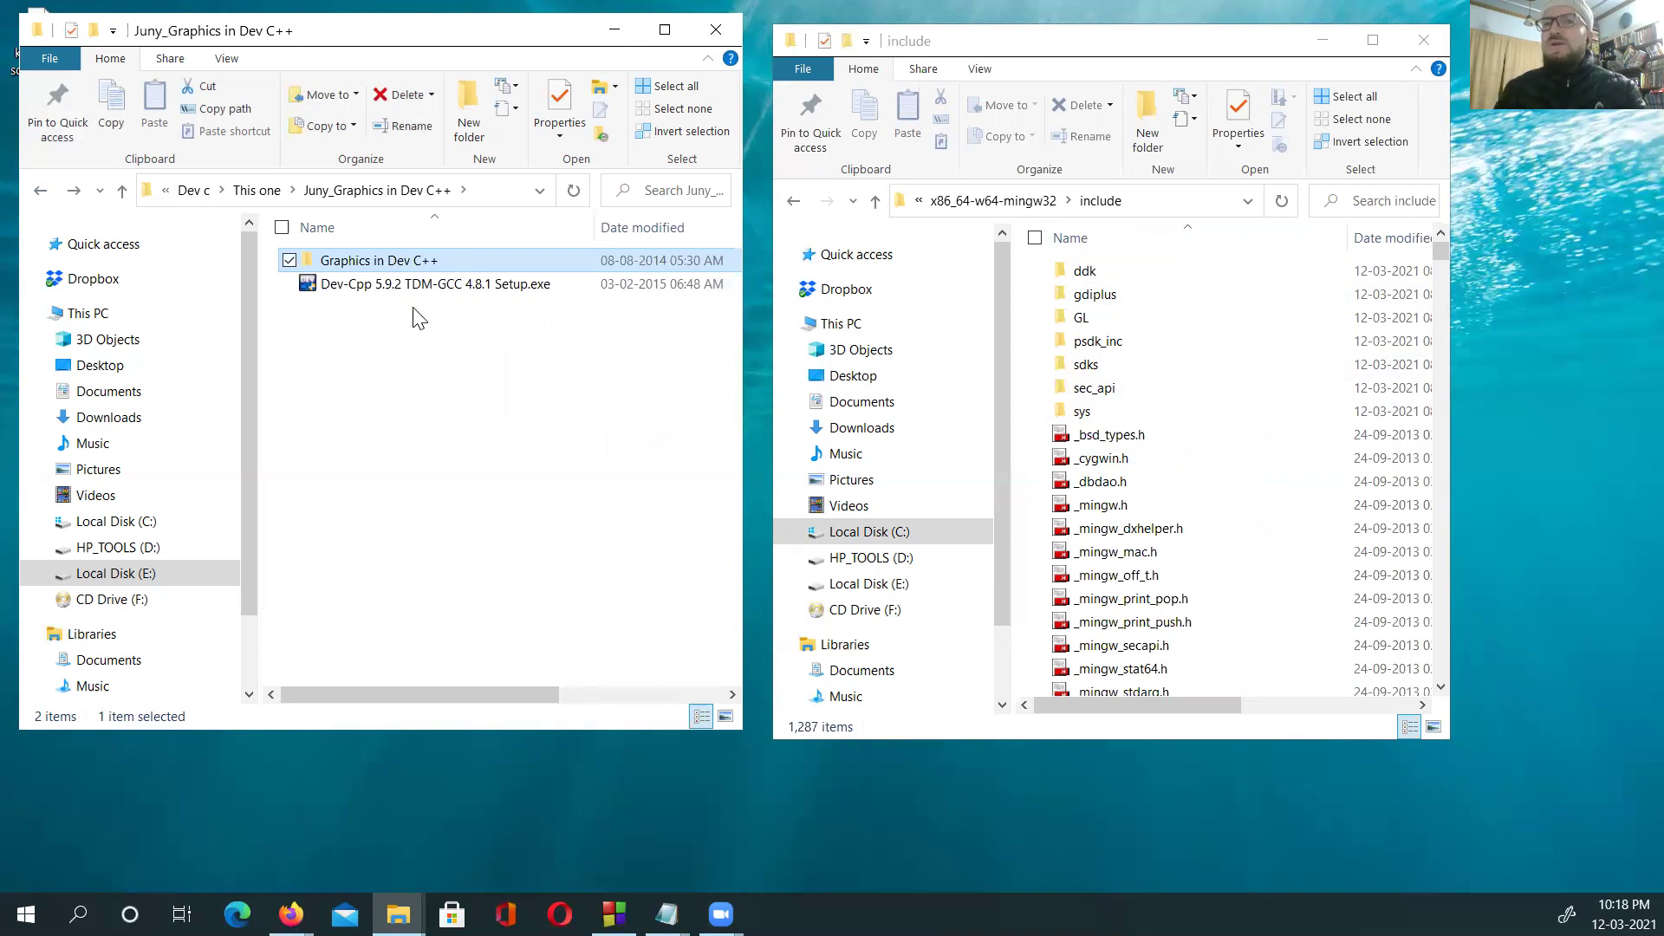
left_click(253, 190)
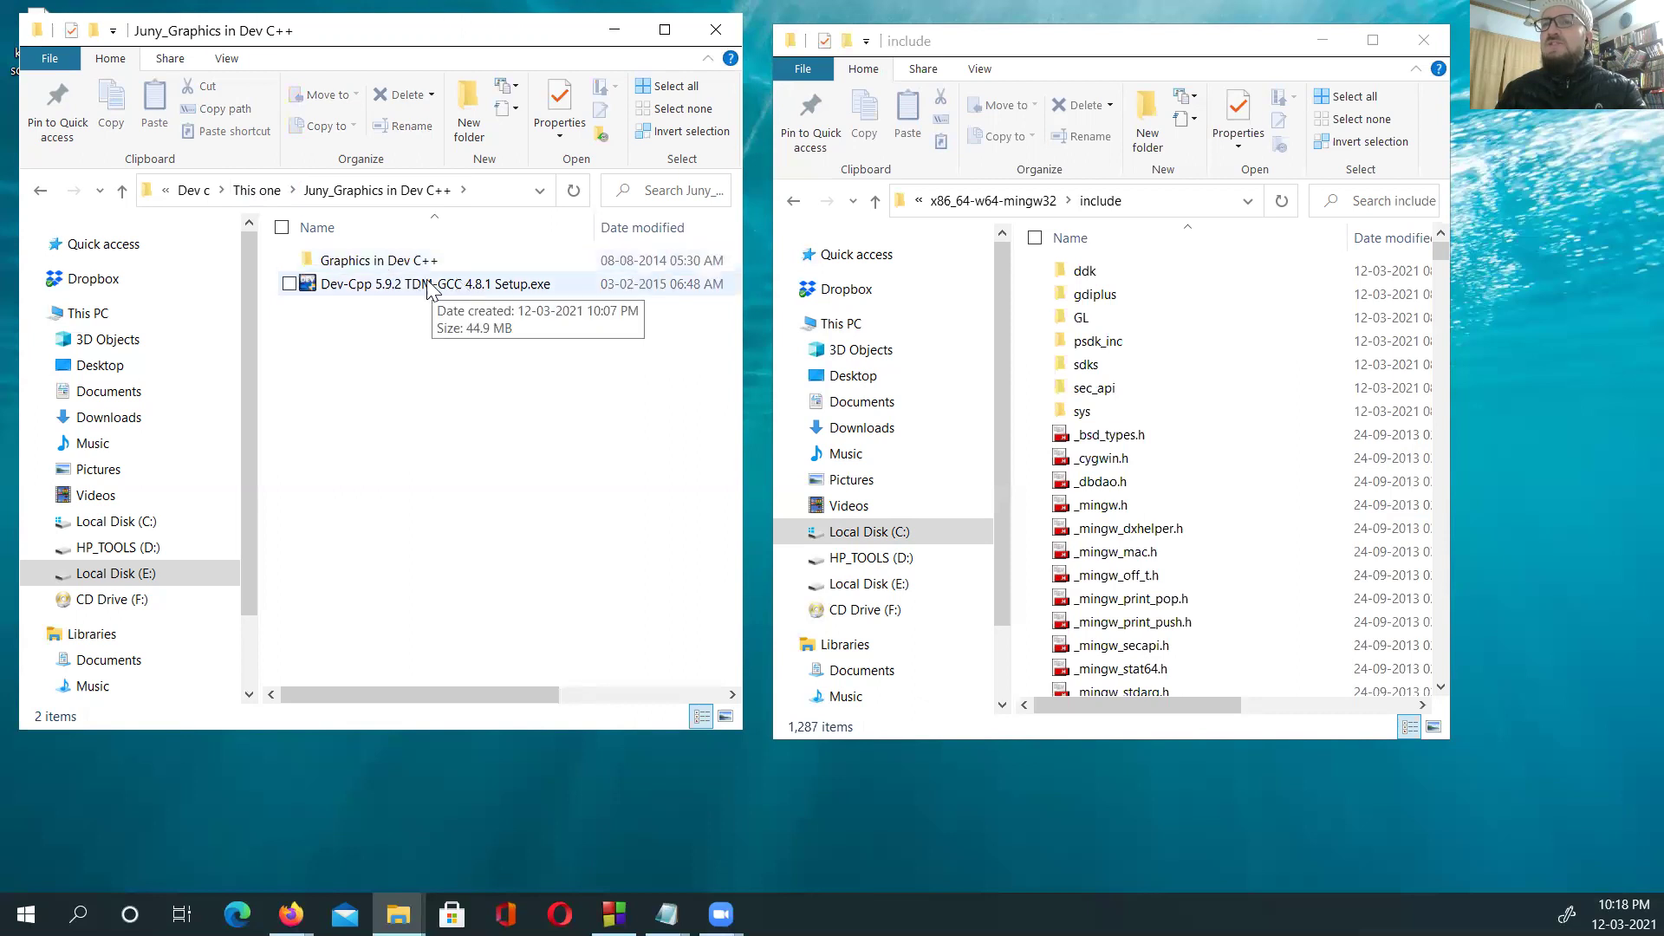
Step: Copy 6-ConsoleAppGraphics.template and ConsoleApp_cpp_graph.txt from the Graphics in Dev C++ folder
double_click(373, 260)
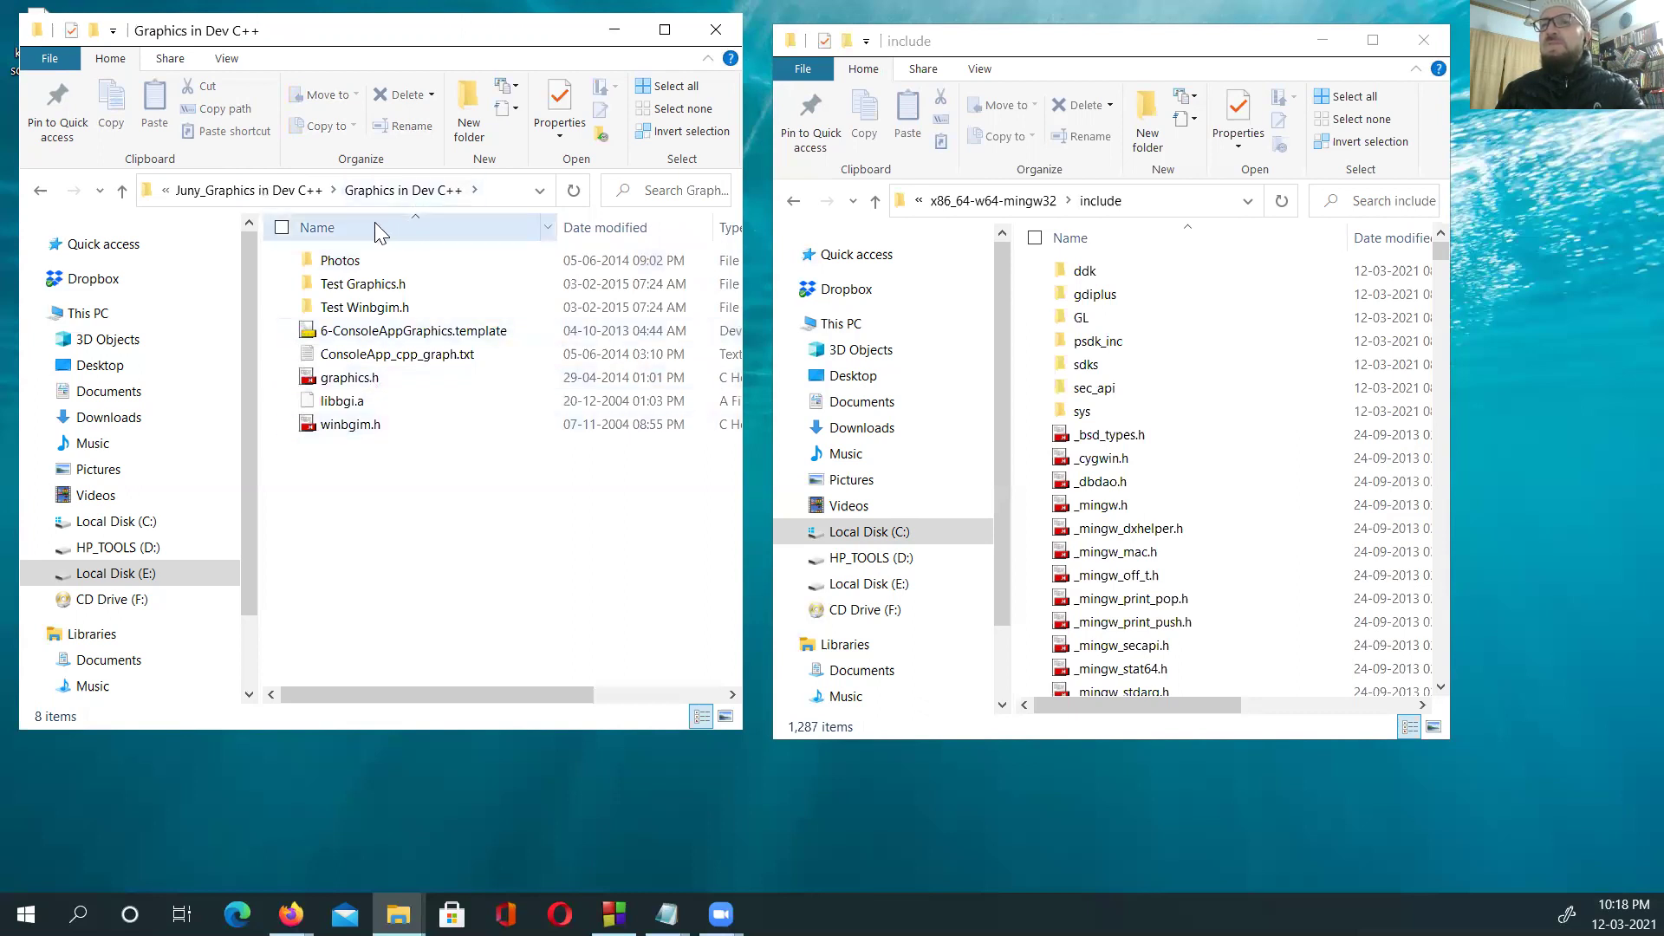
left_click(369, 355)
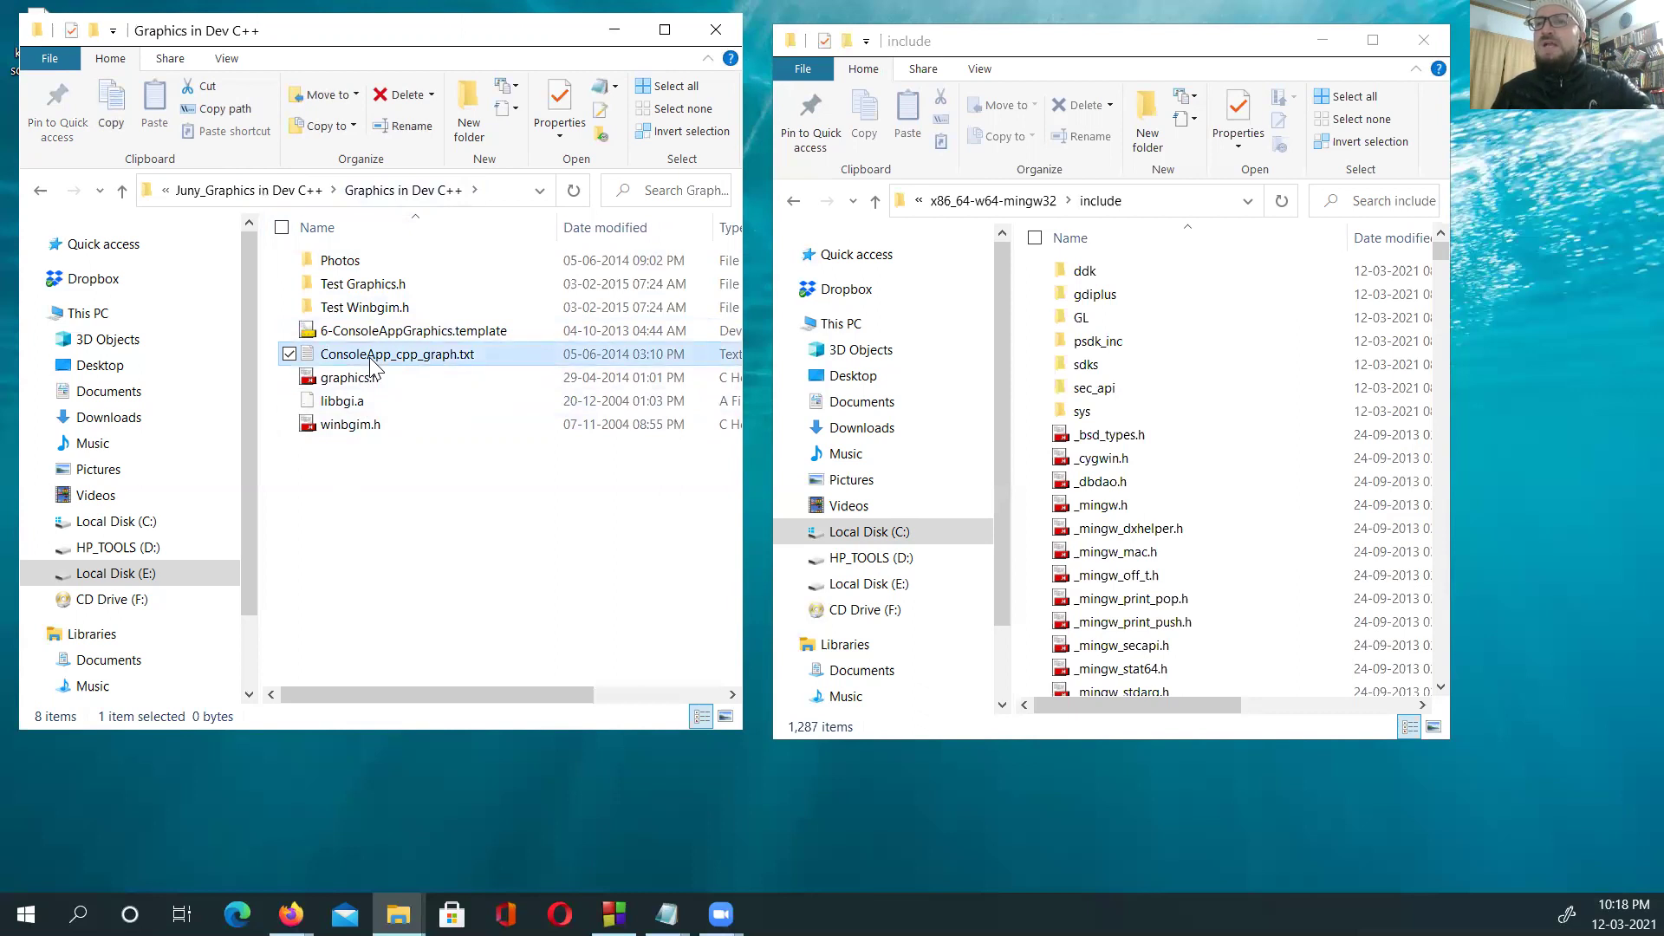
left_click(375, 333, "ctrl")
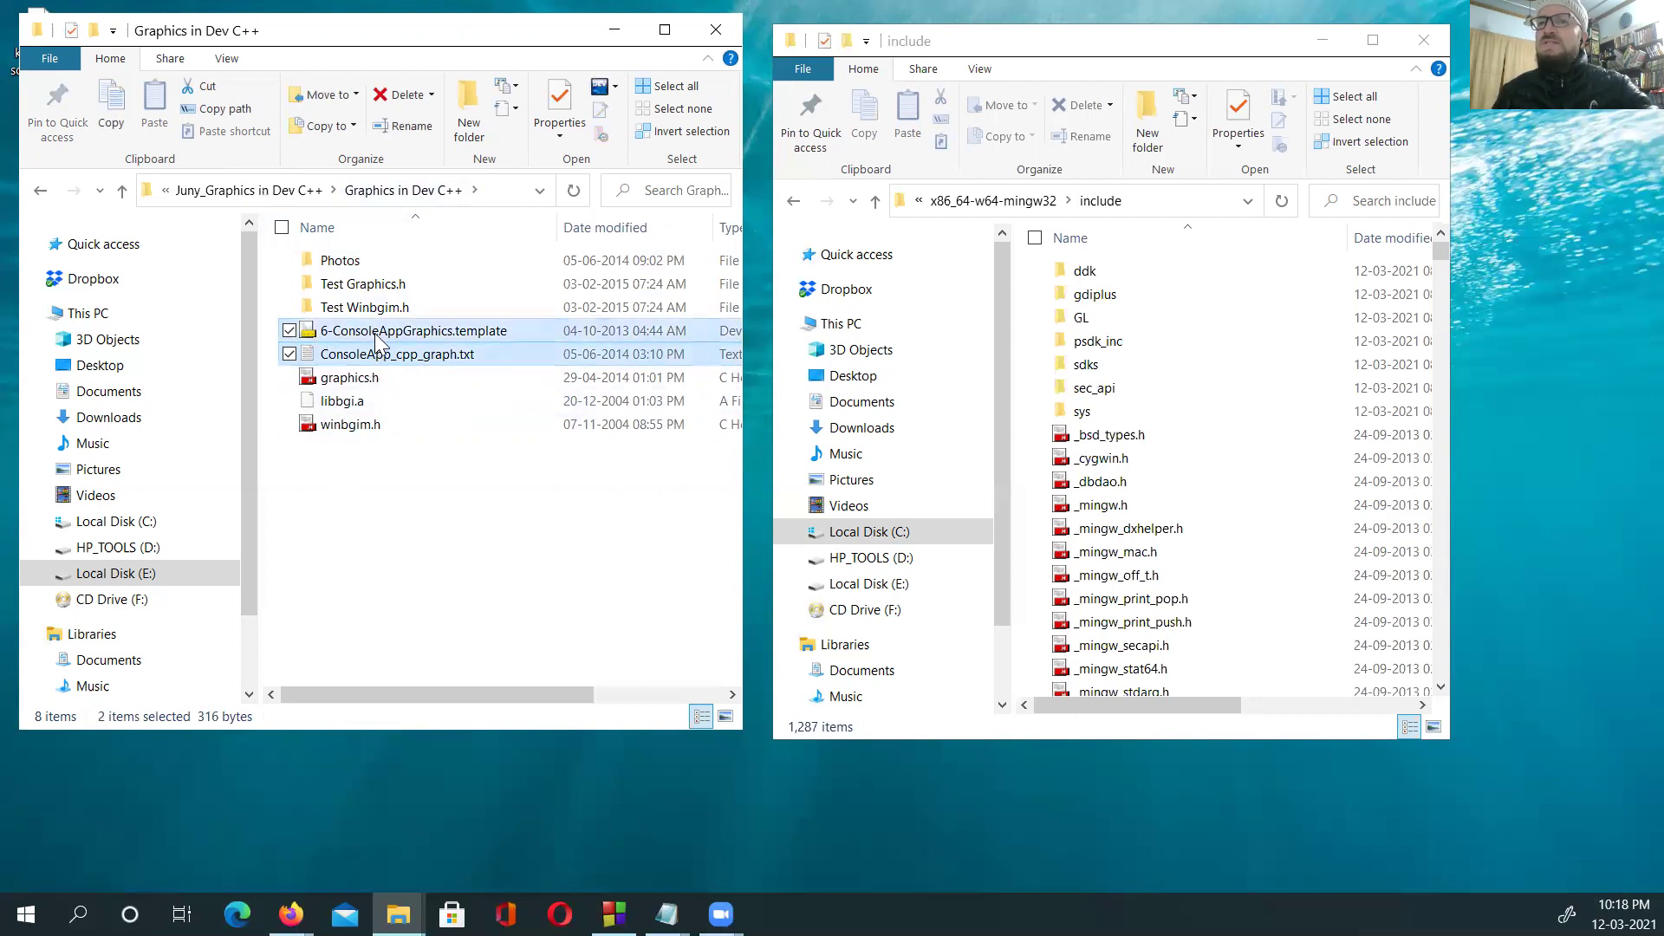
right_click(374, 333)
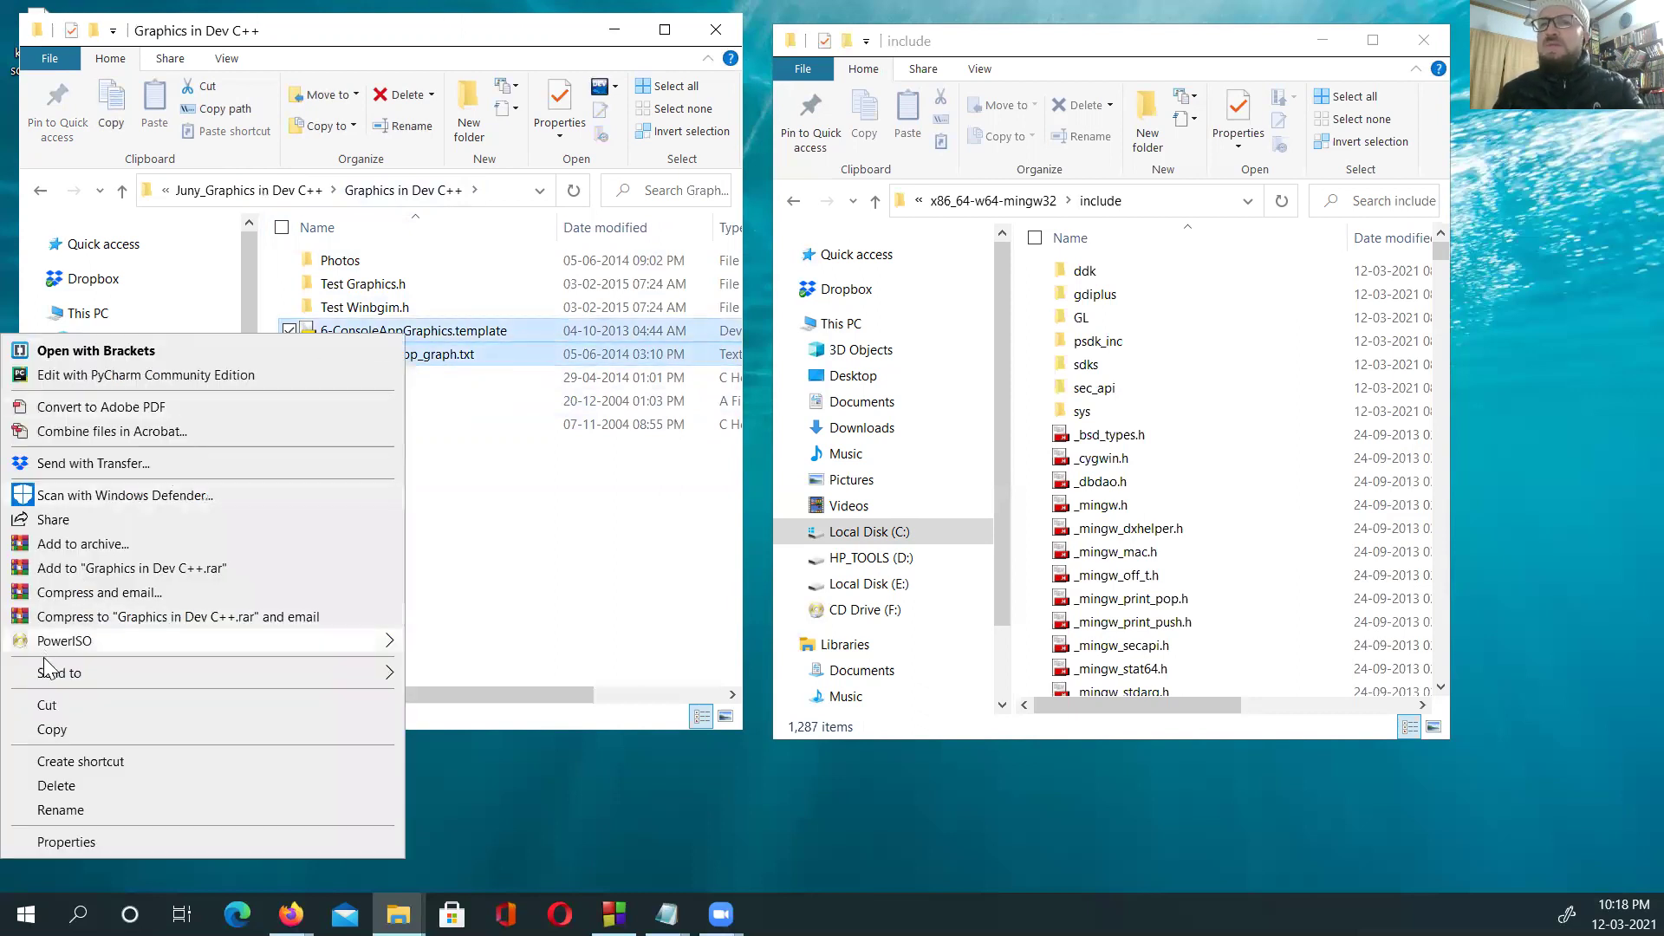
left_click(52, 730)
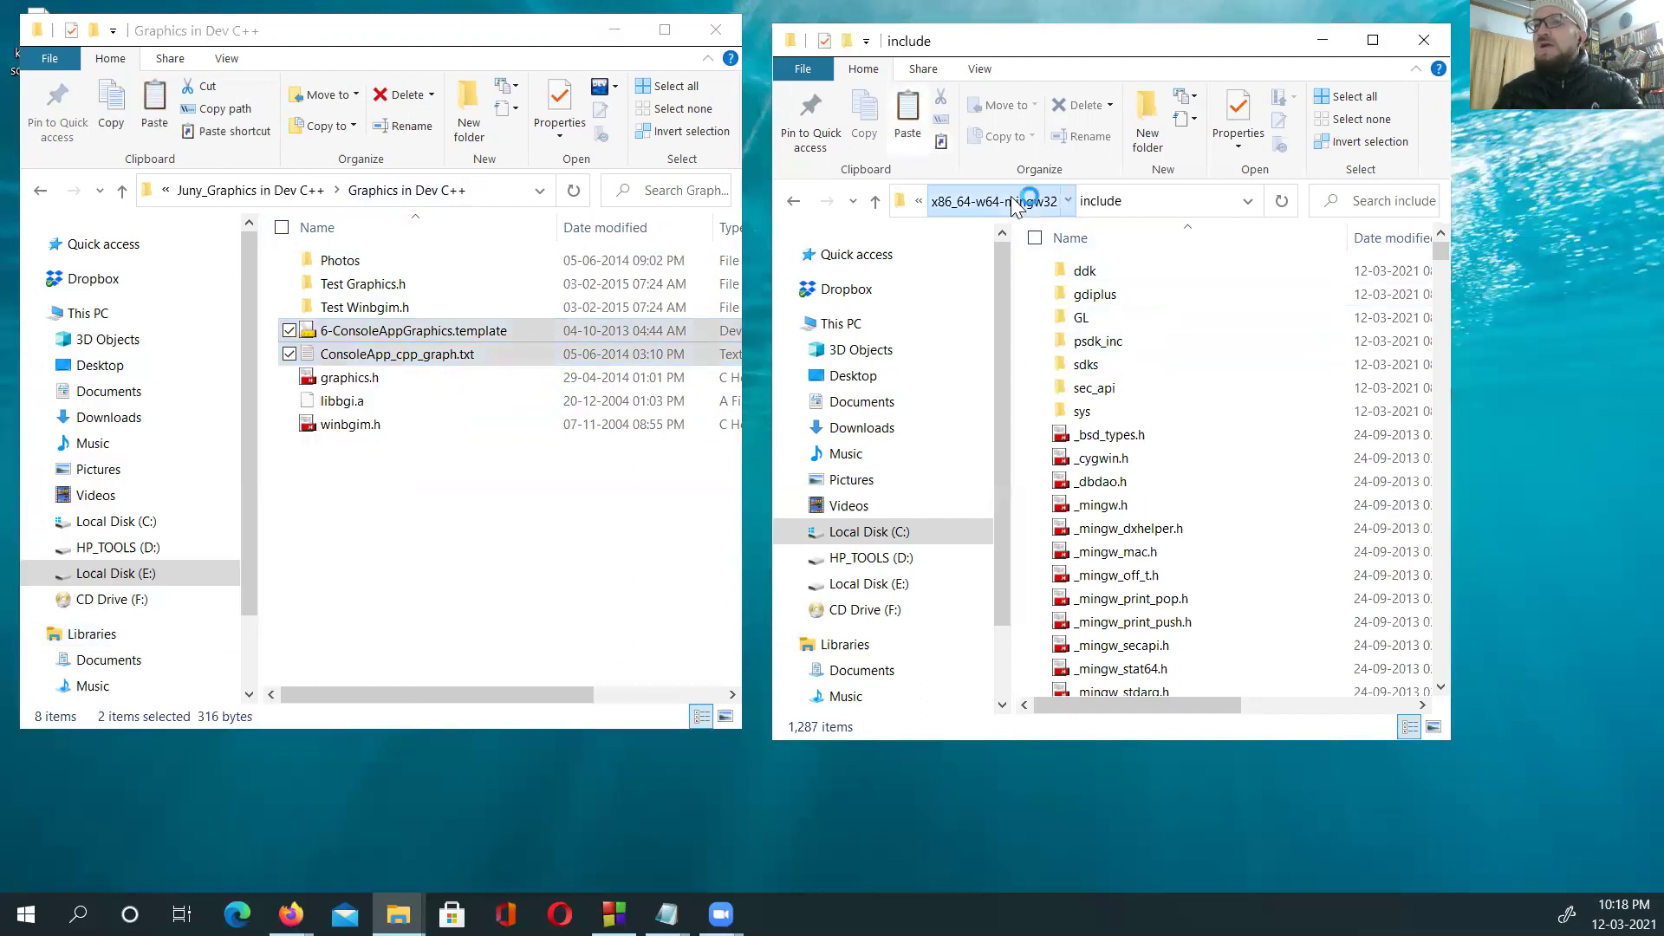
Step: Leave the include folder and open the Dev-Cpp folder in Program Files (x86) on Local Disk (C:)
left_click(993, 200)
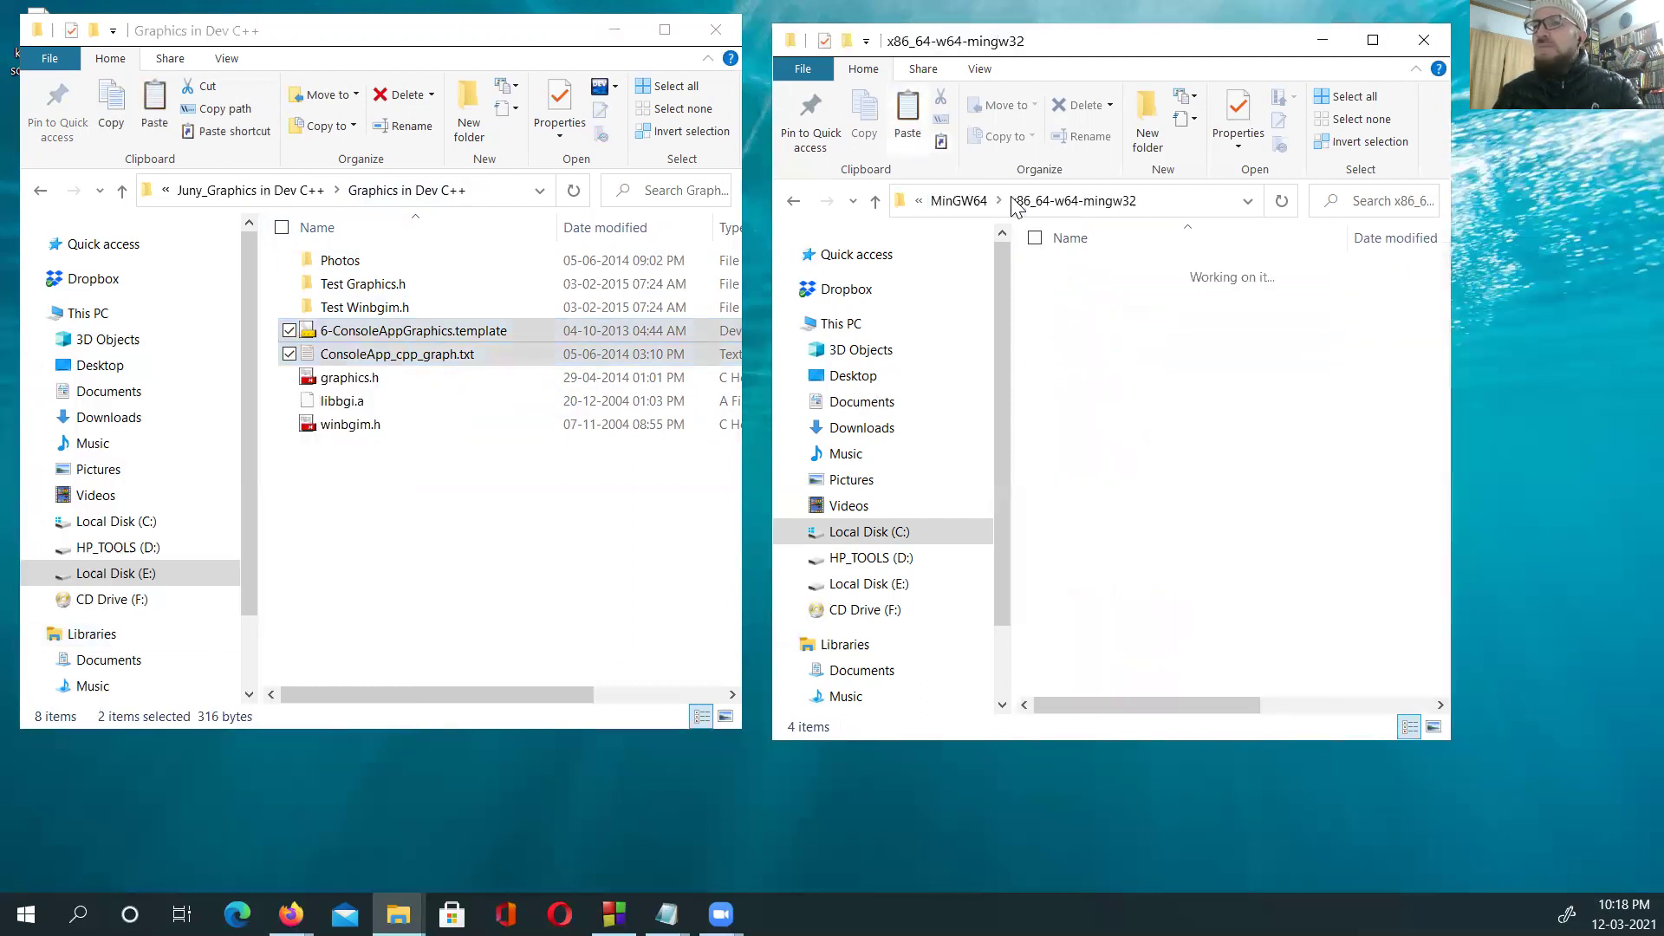
left_click(957, 200)
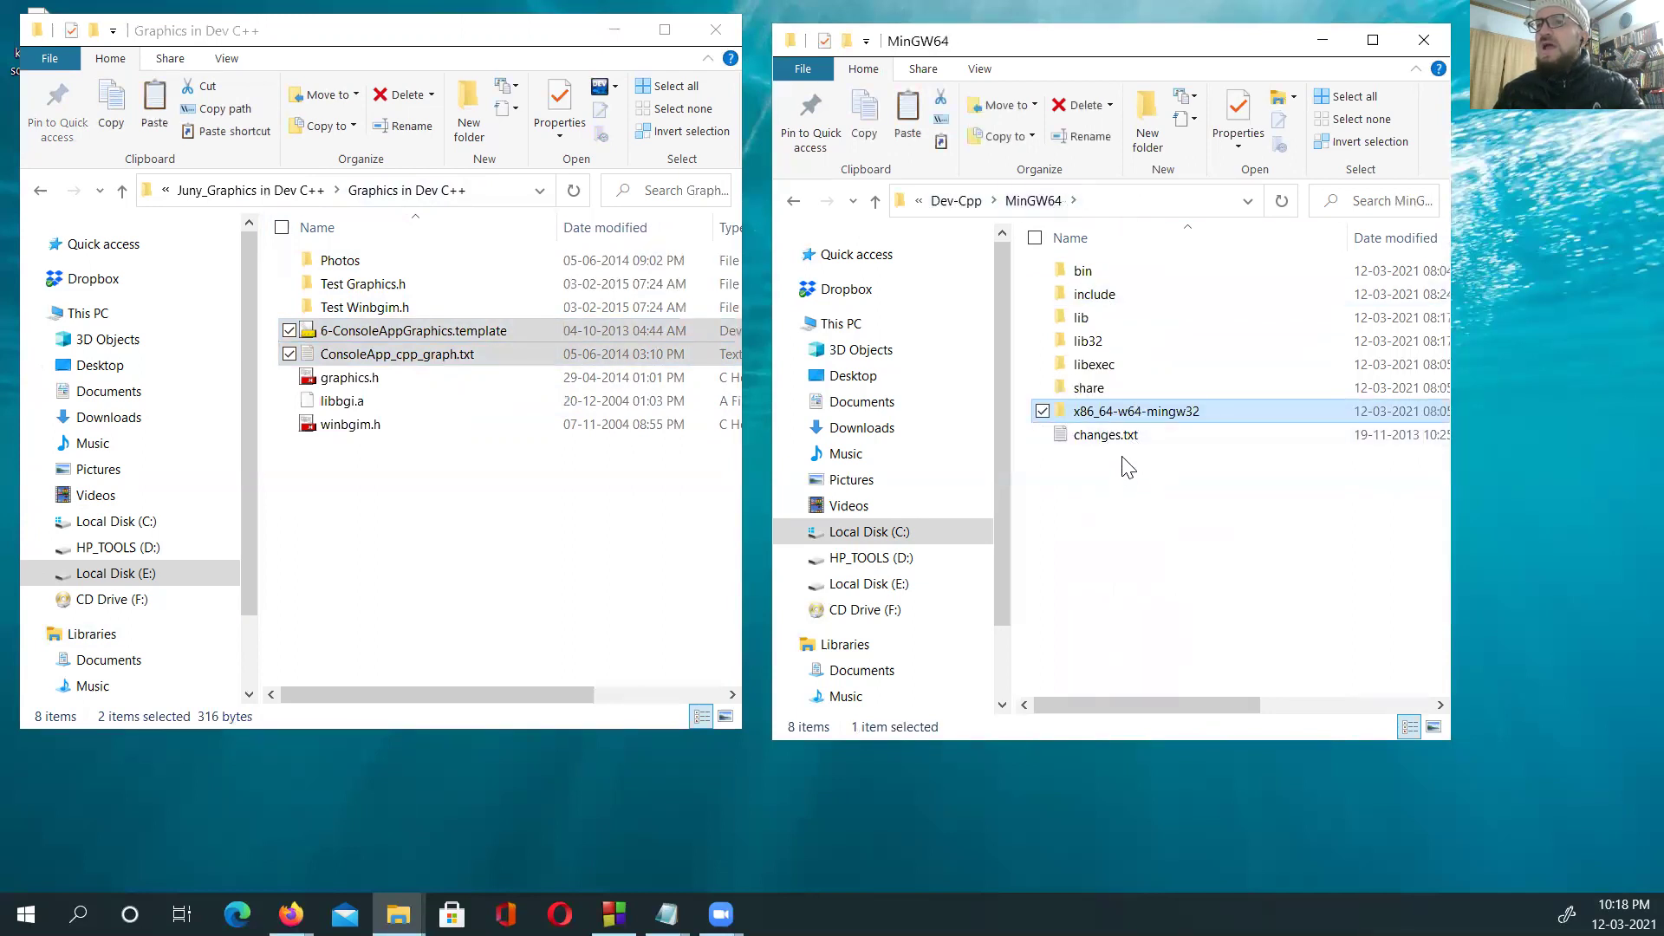
left_click(949, 202)
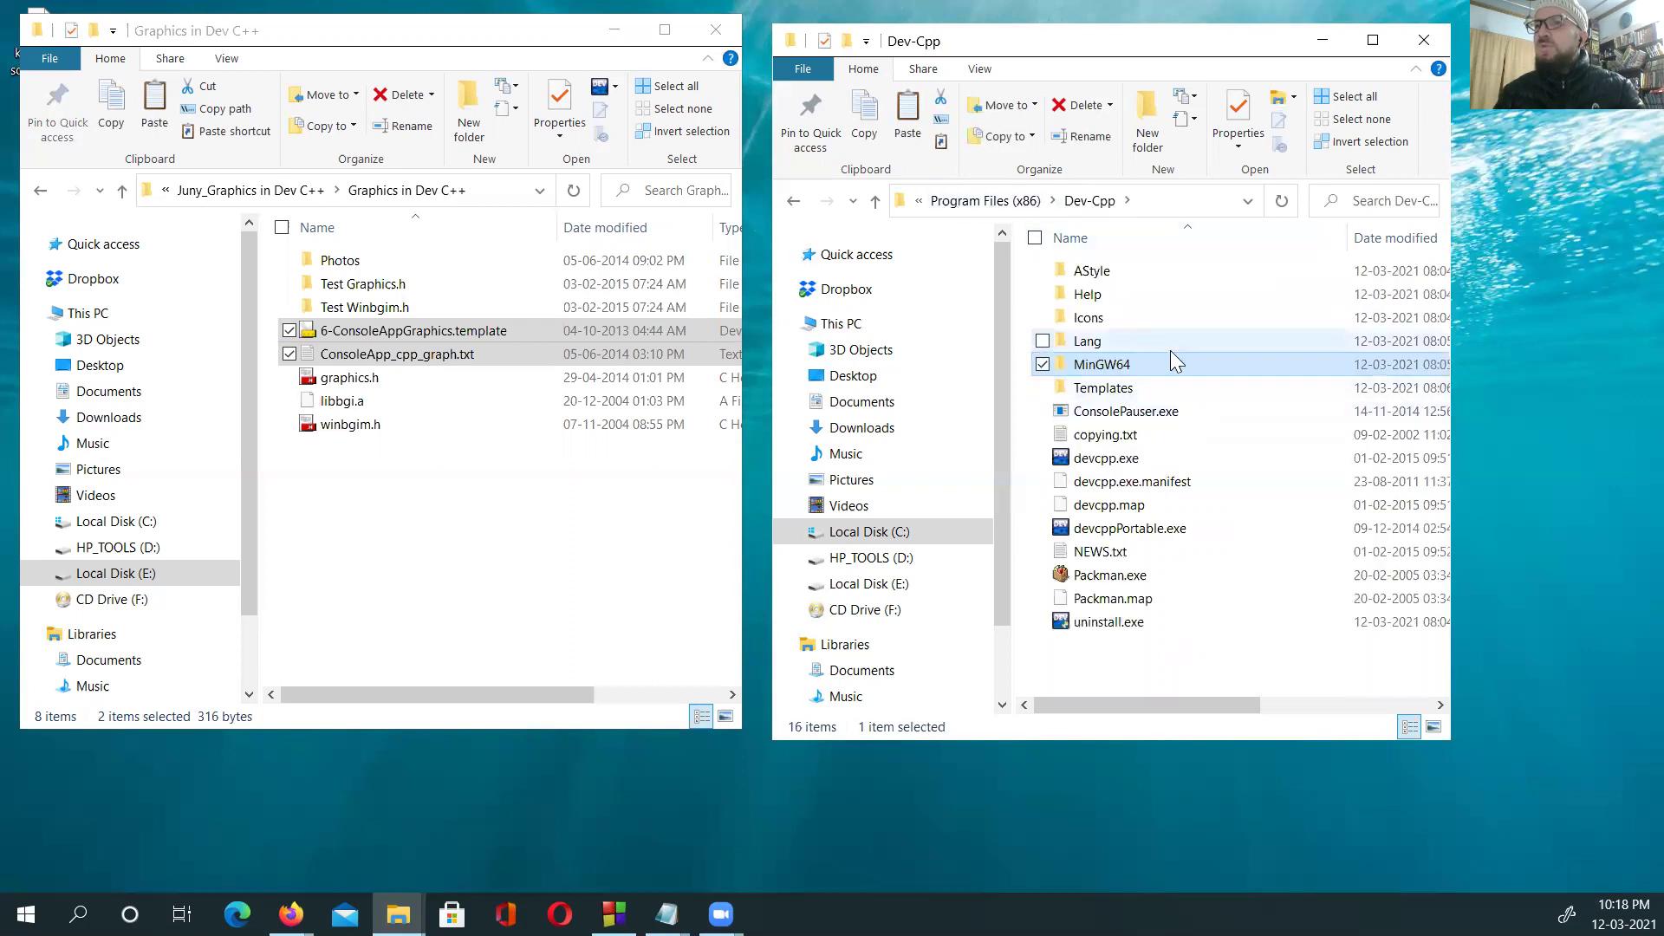
left_click(845, 325)
scroll(1220, 452, "down", 5)
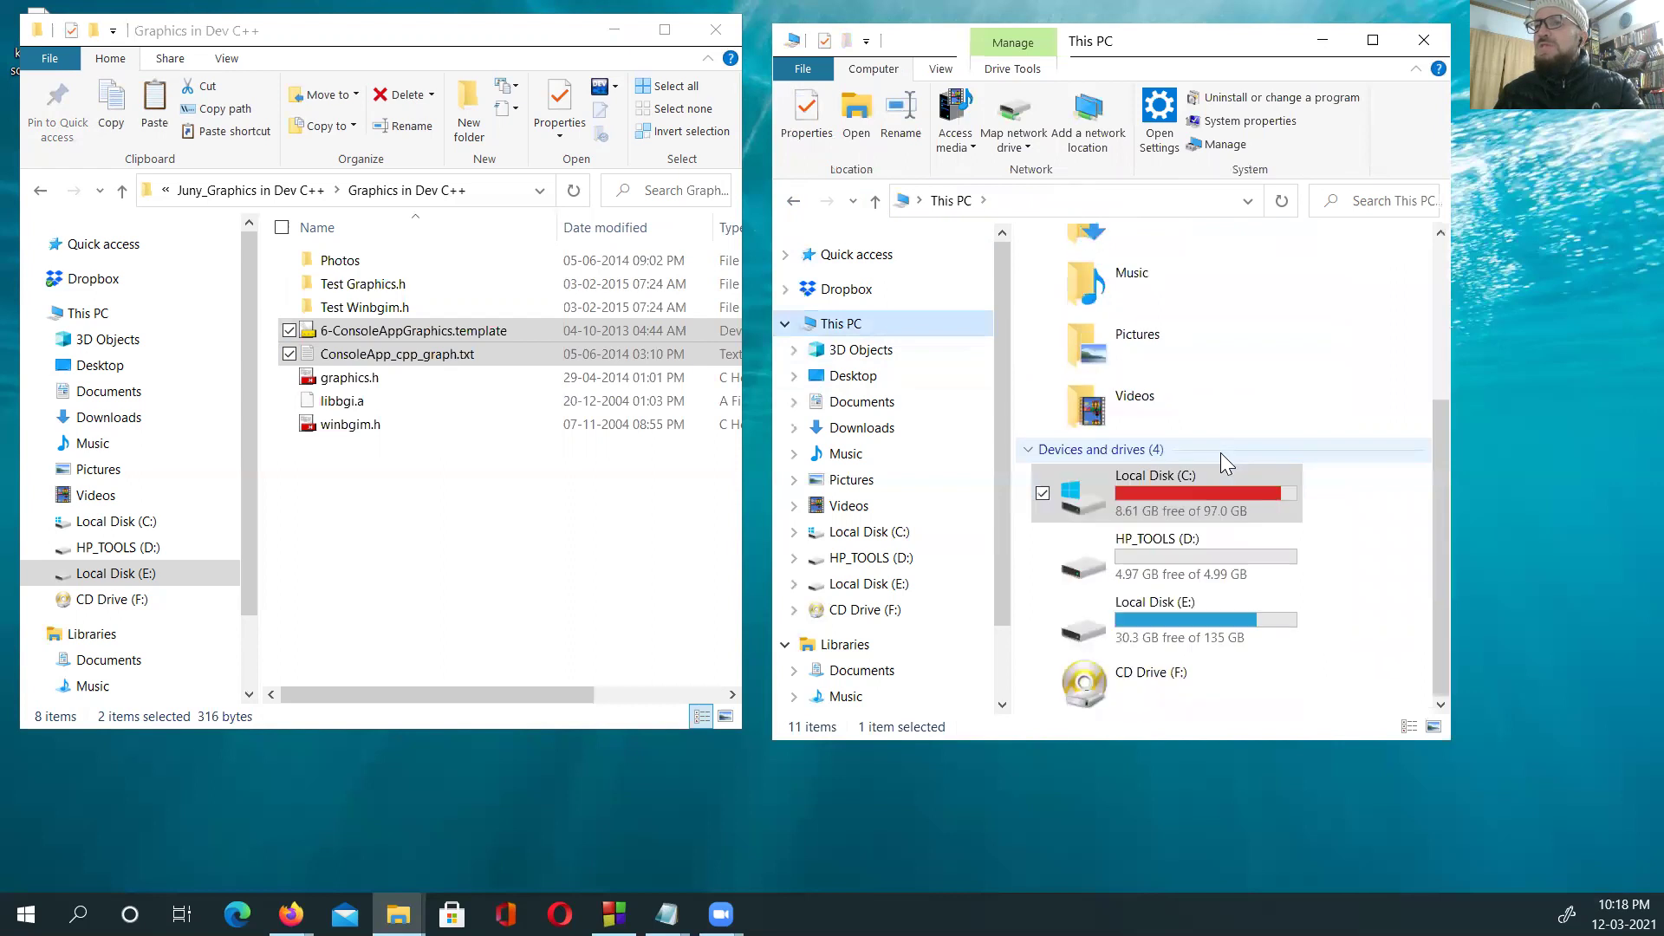
left_click(1177, 491)
double_click(1177, 491)
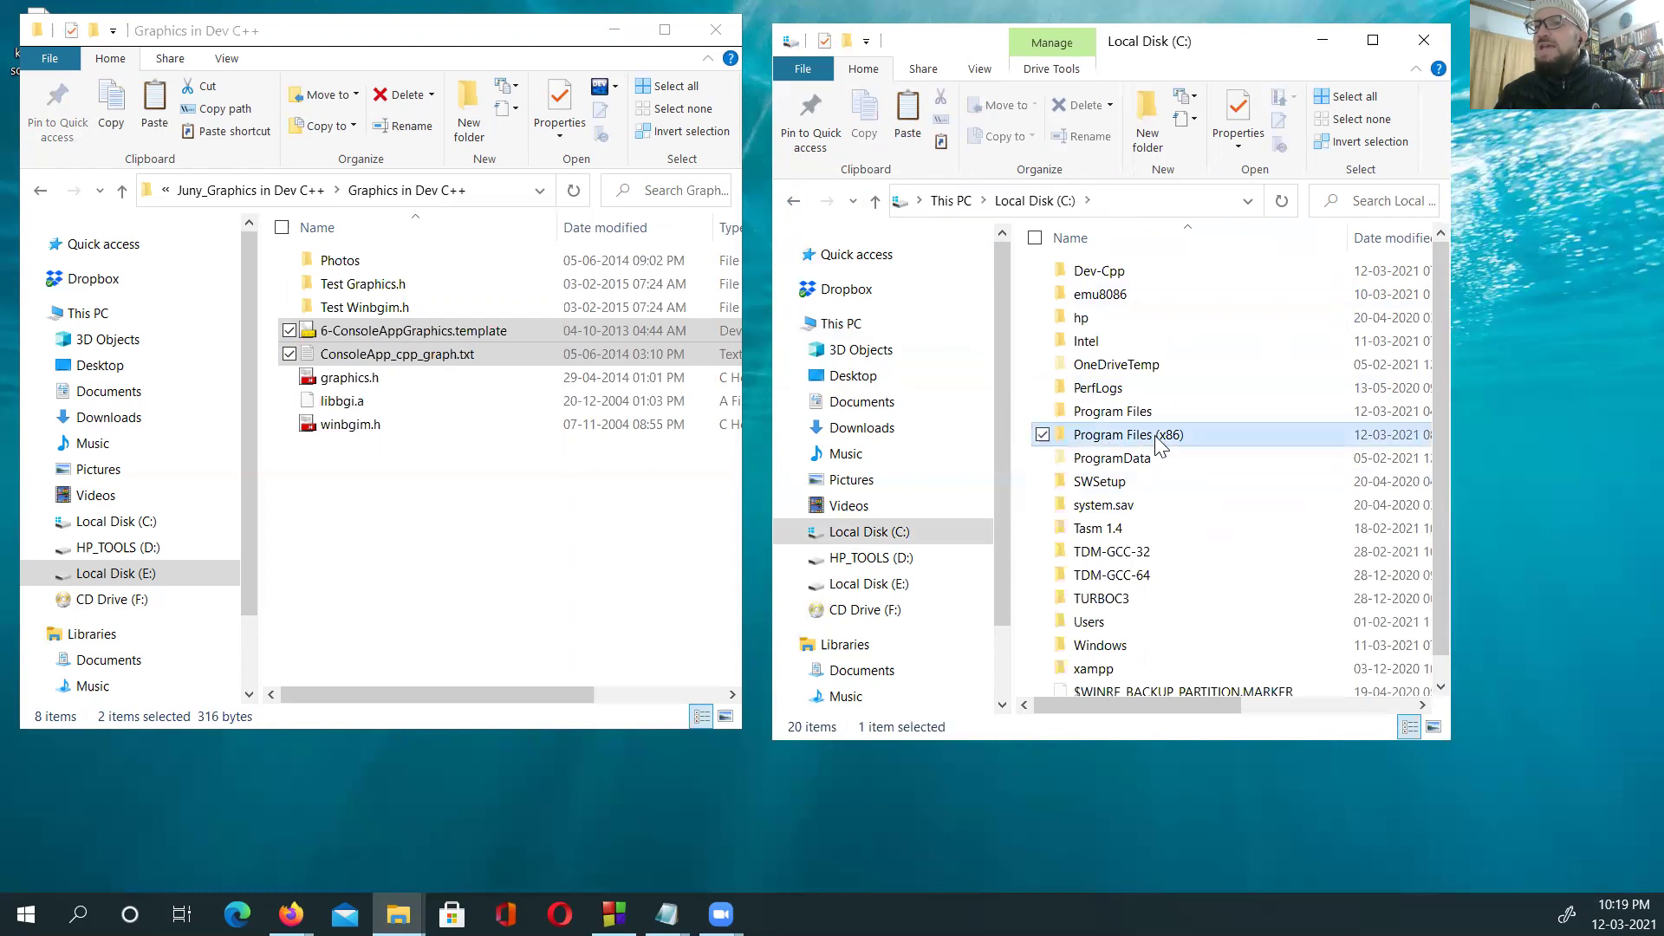
double_click(1162, 436)
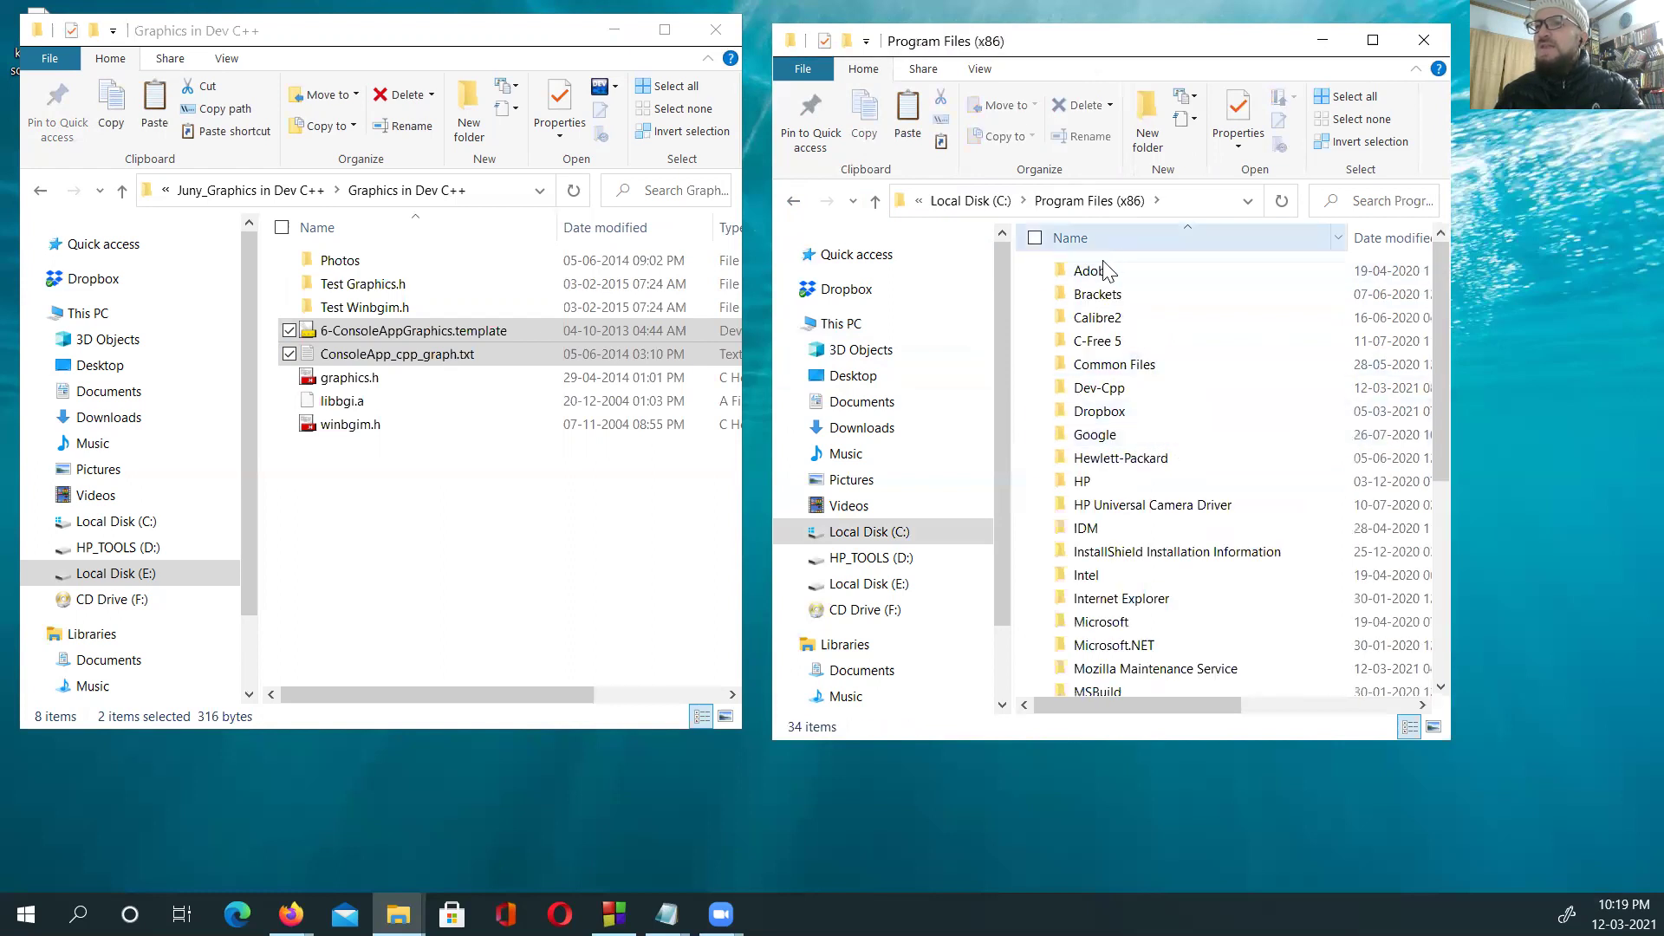
double_click(1099, 388)
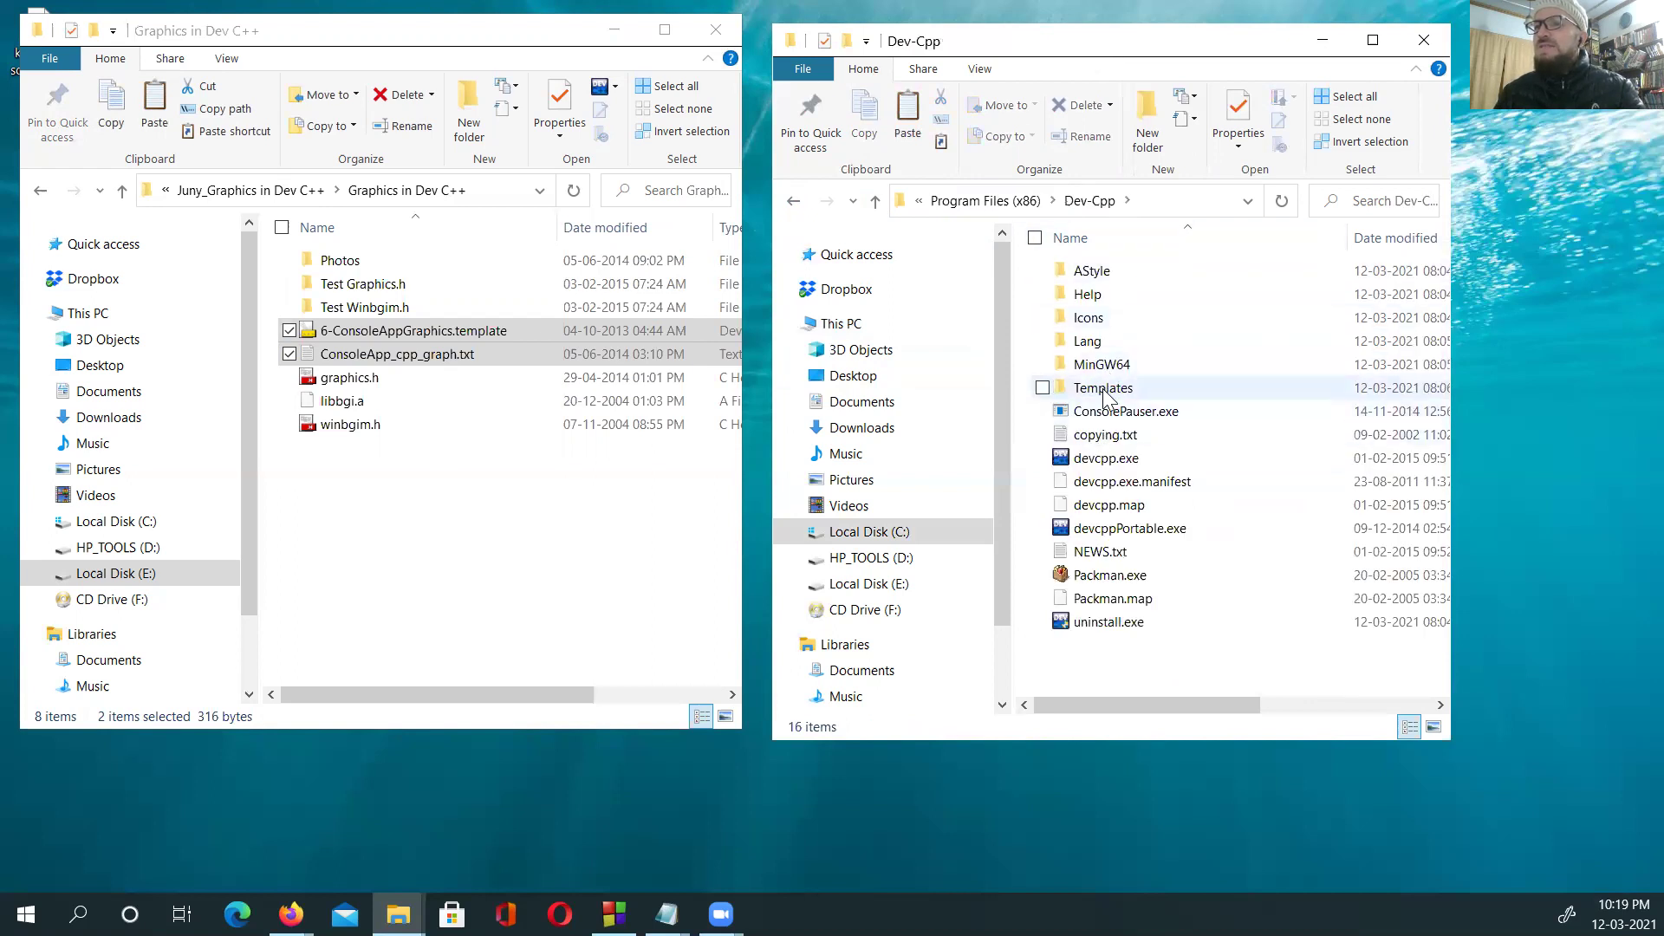
Step: Paste the two copied template files into Dev-Cpp's Templates folder, replacing the existing files and granting administrator permission
double_click(1113, 396)
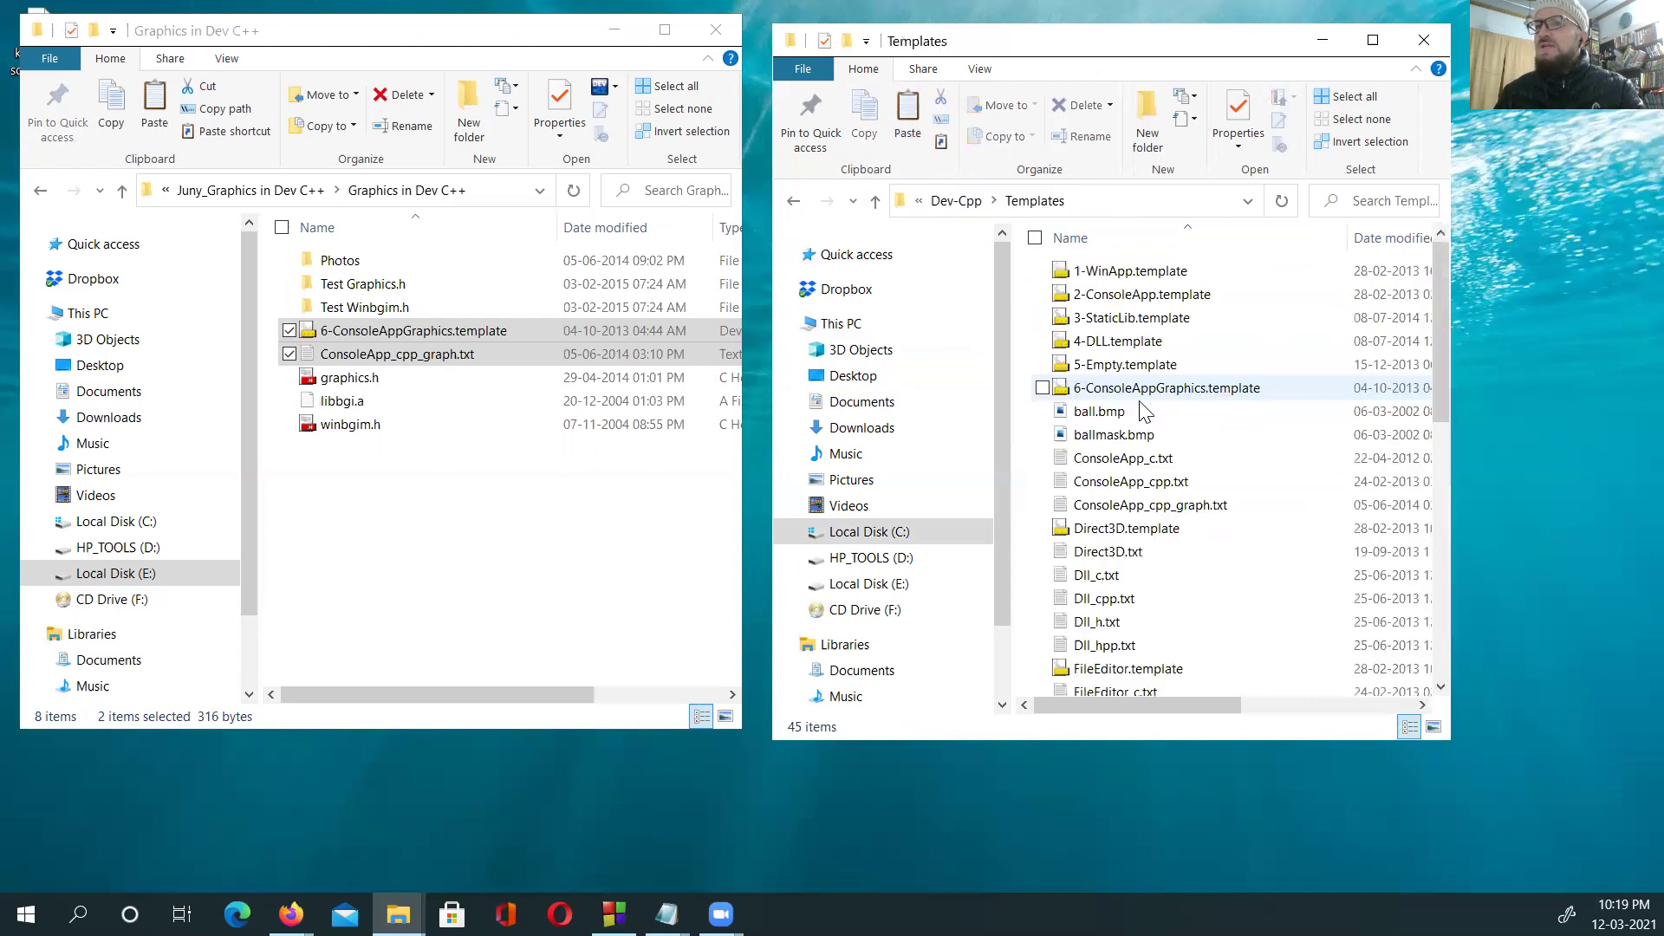
right_click(1263, 435)
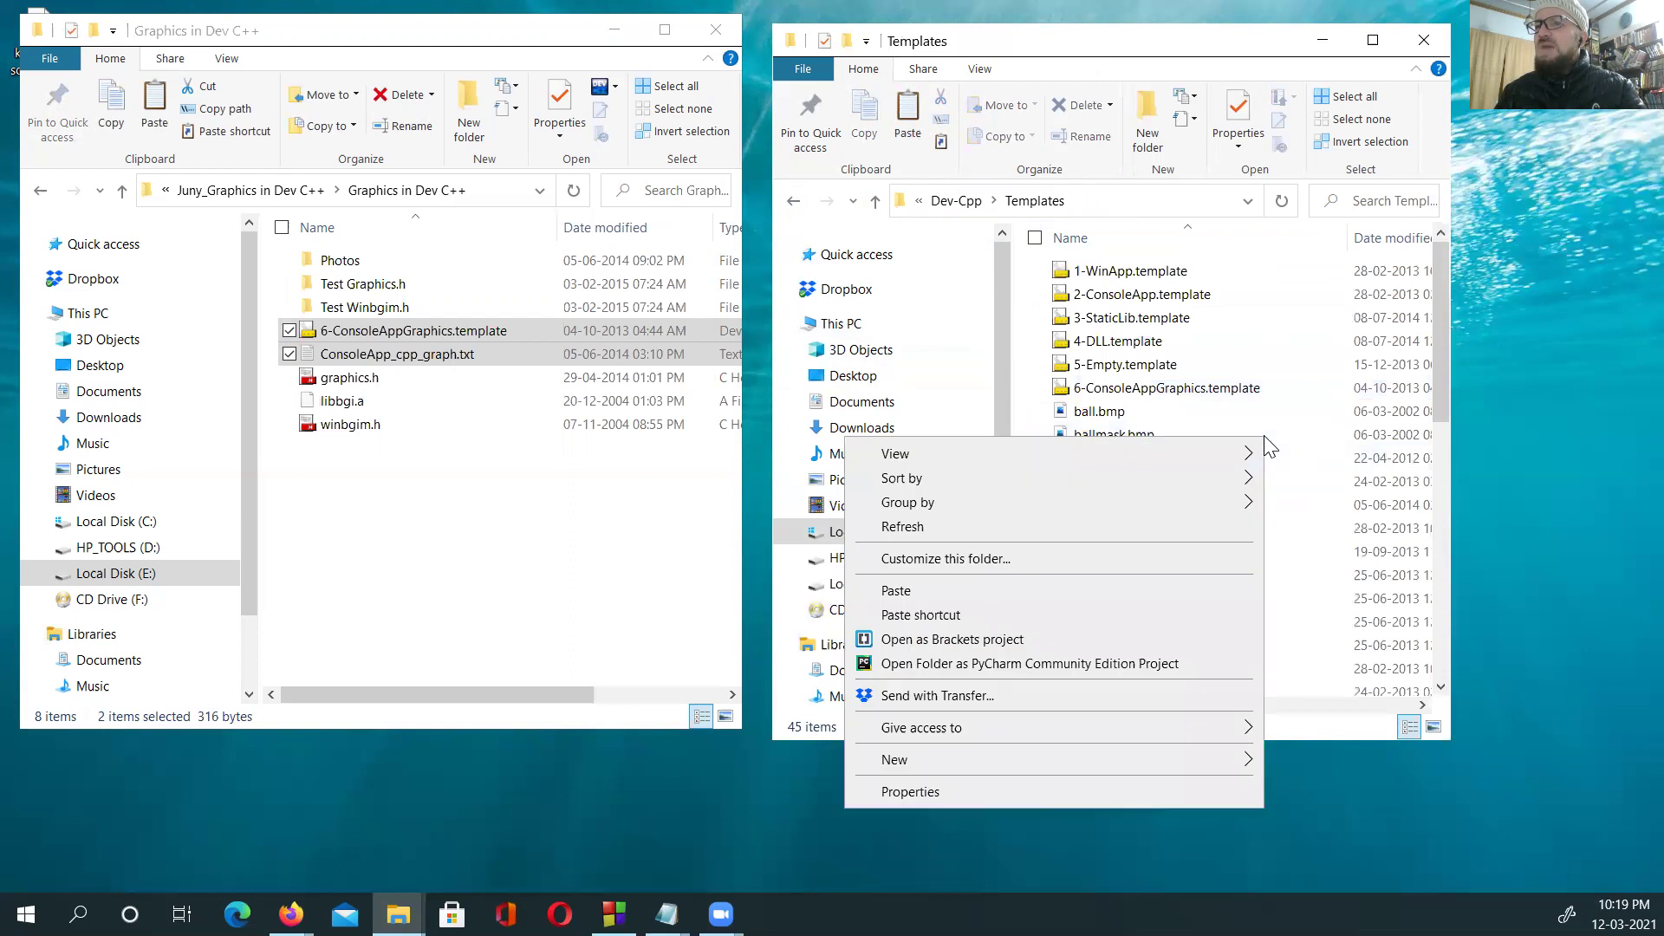
left_click(906, 589)
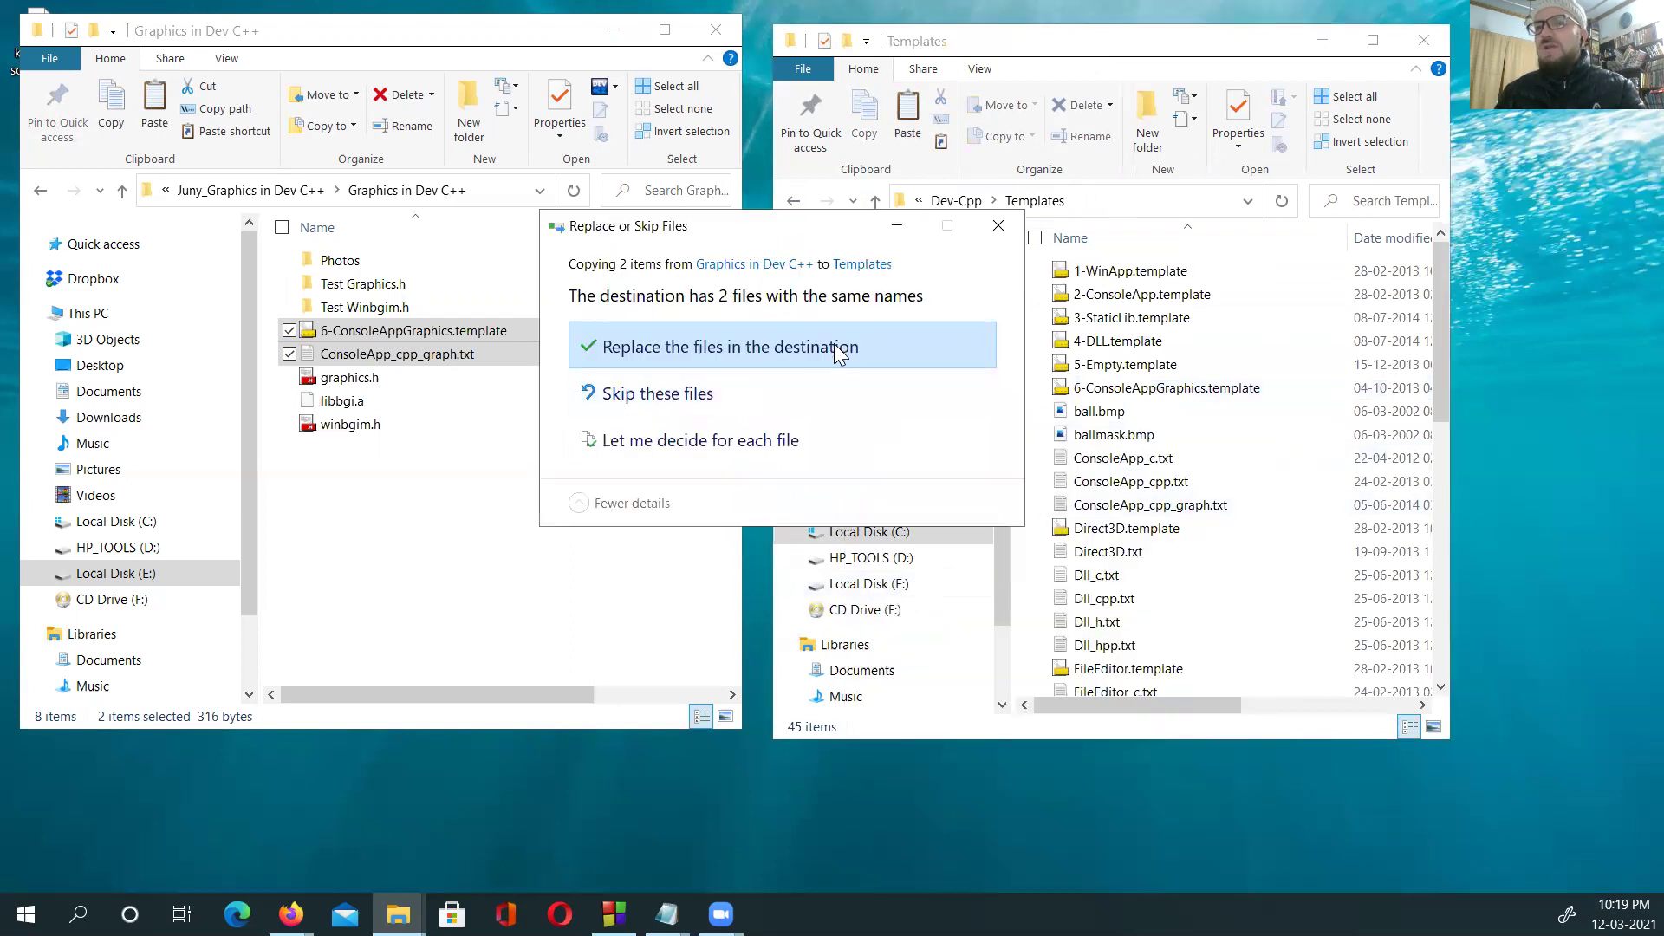
left_click(770, 337)
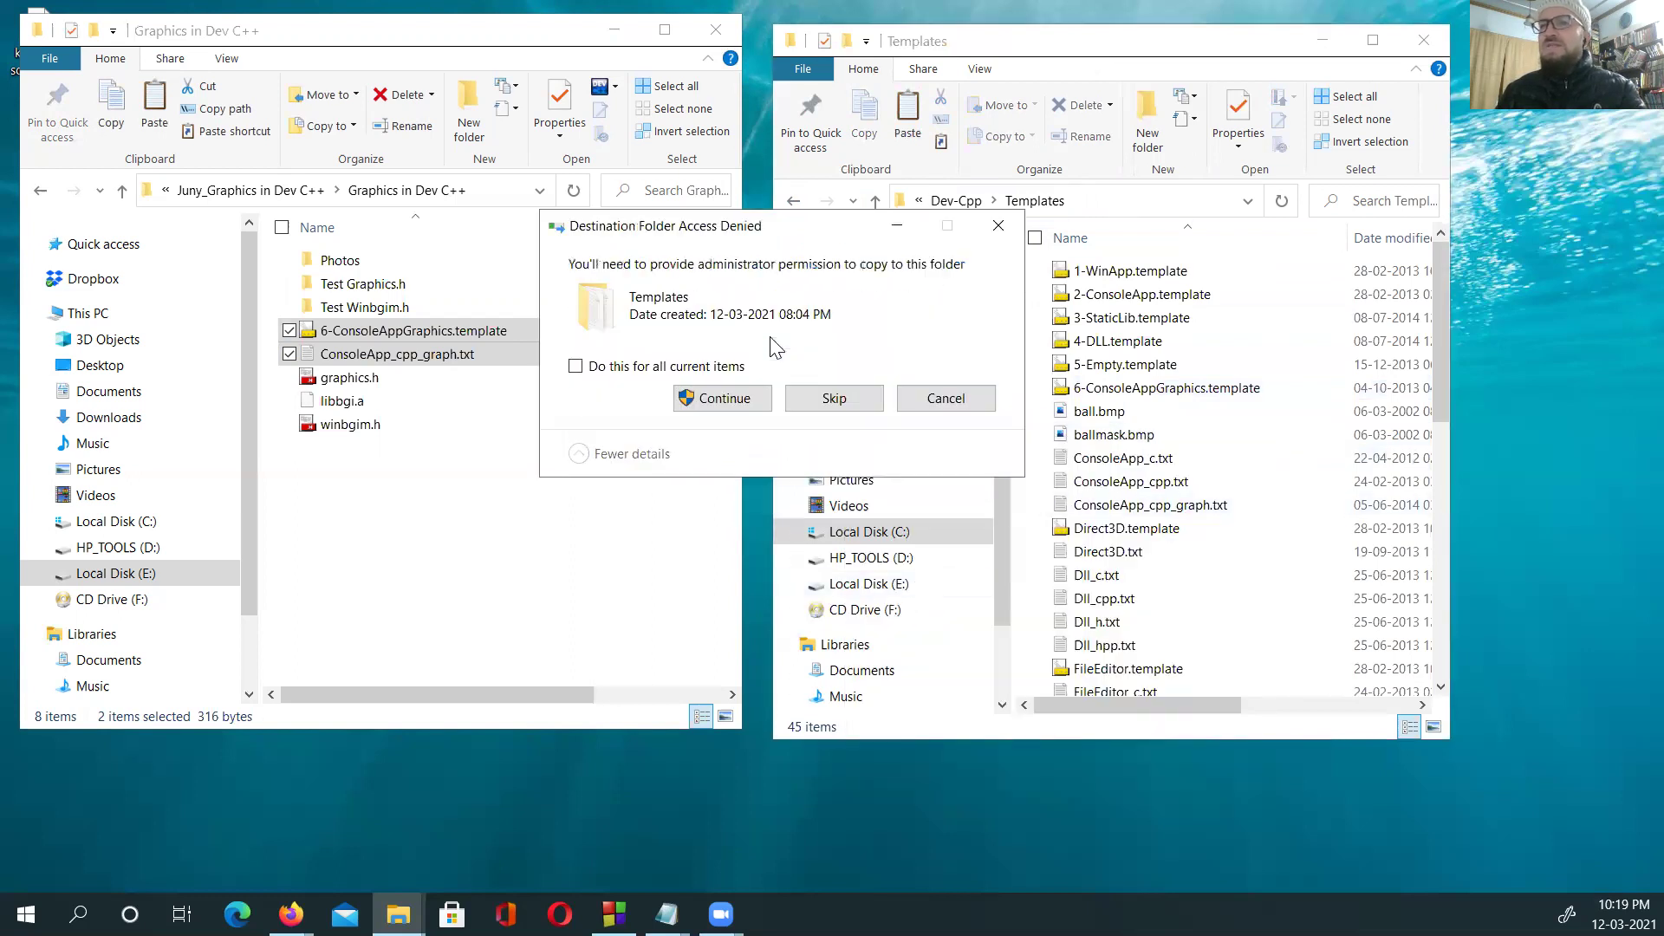
left_click(716, 408)
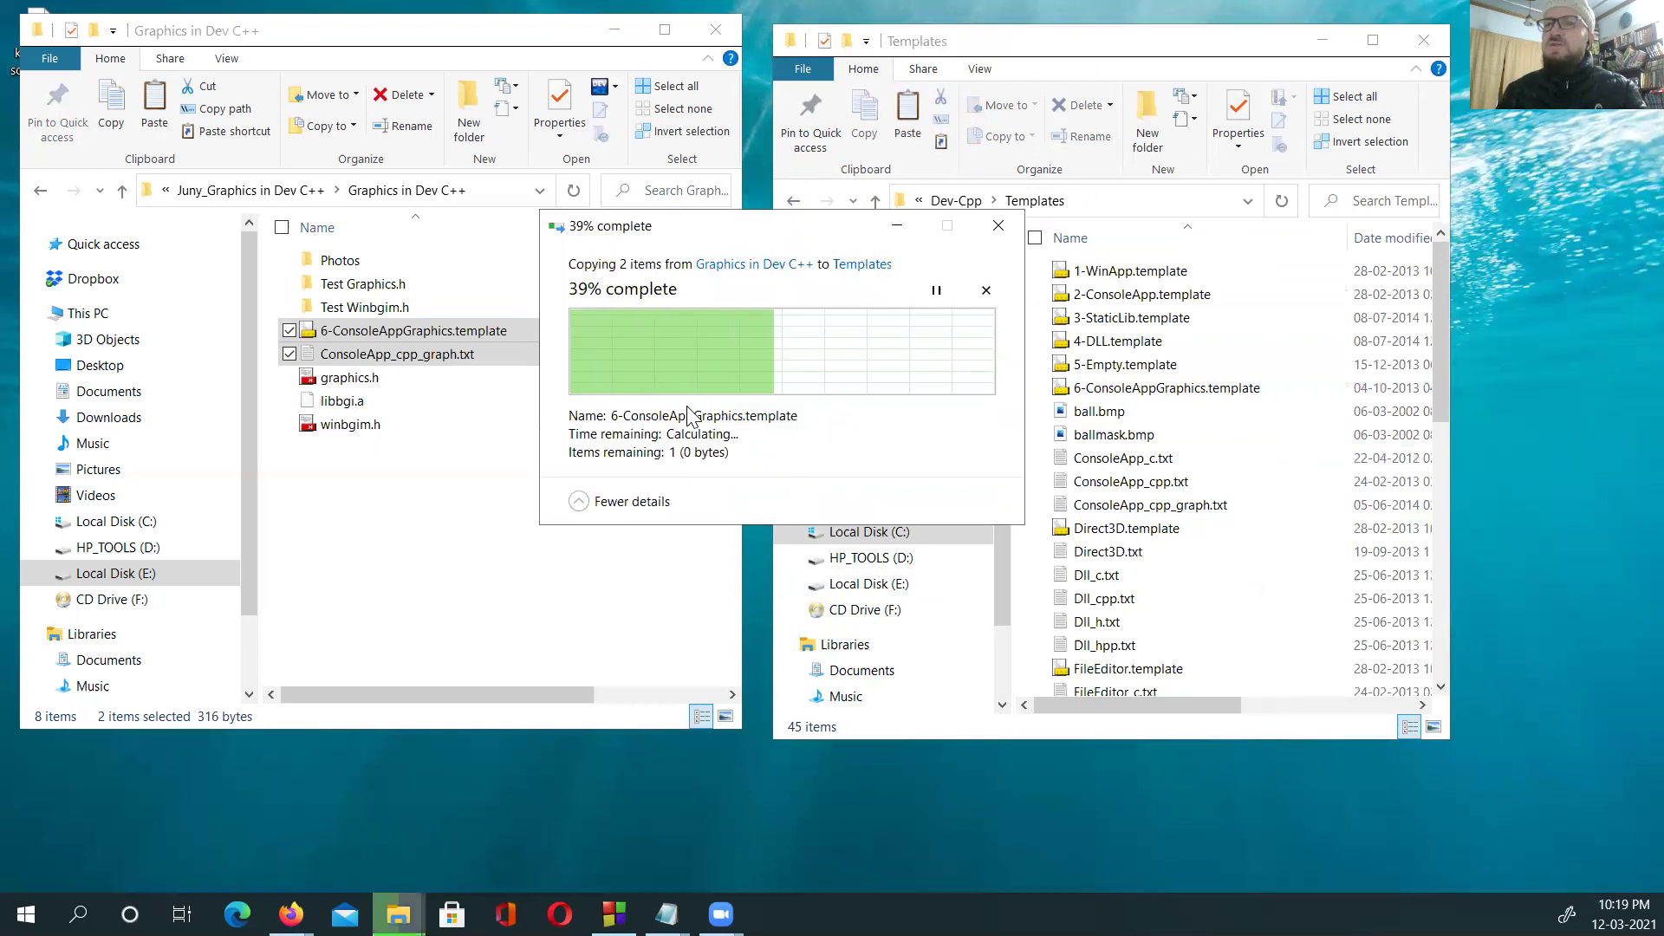
left_click(720, 405)
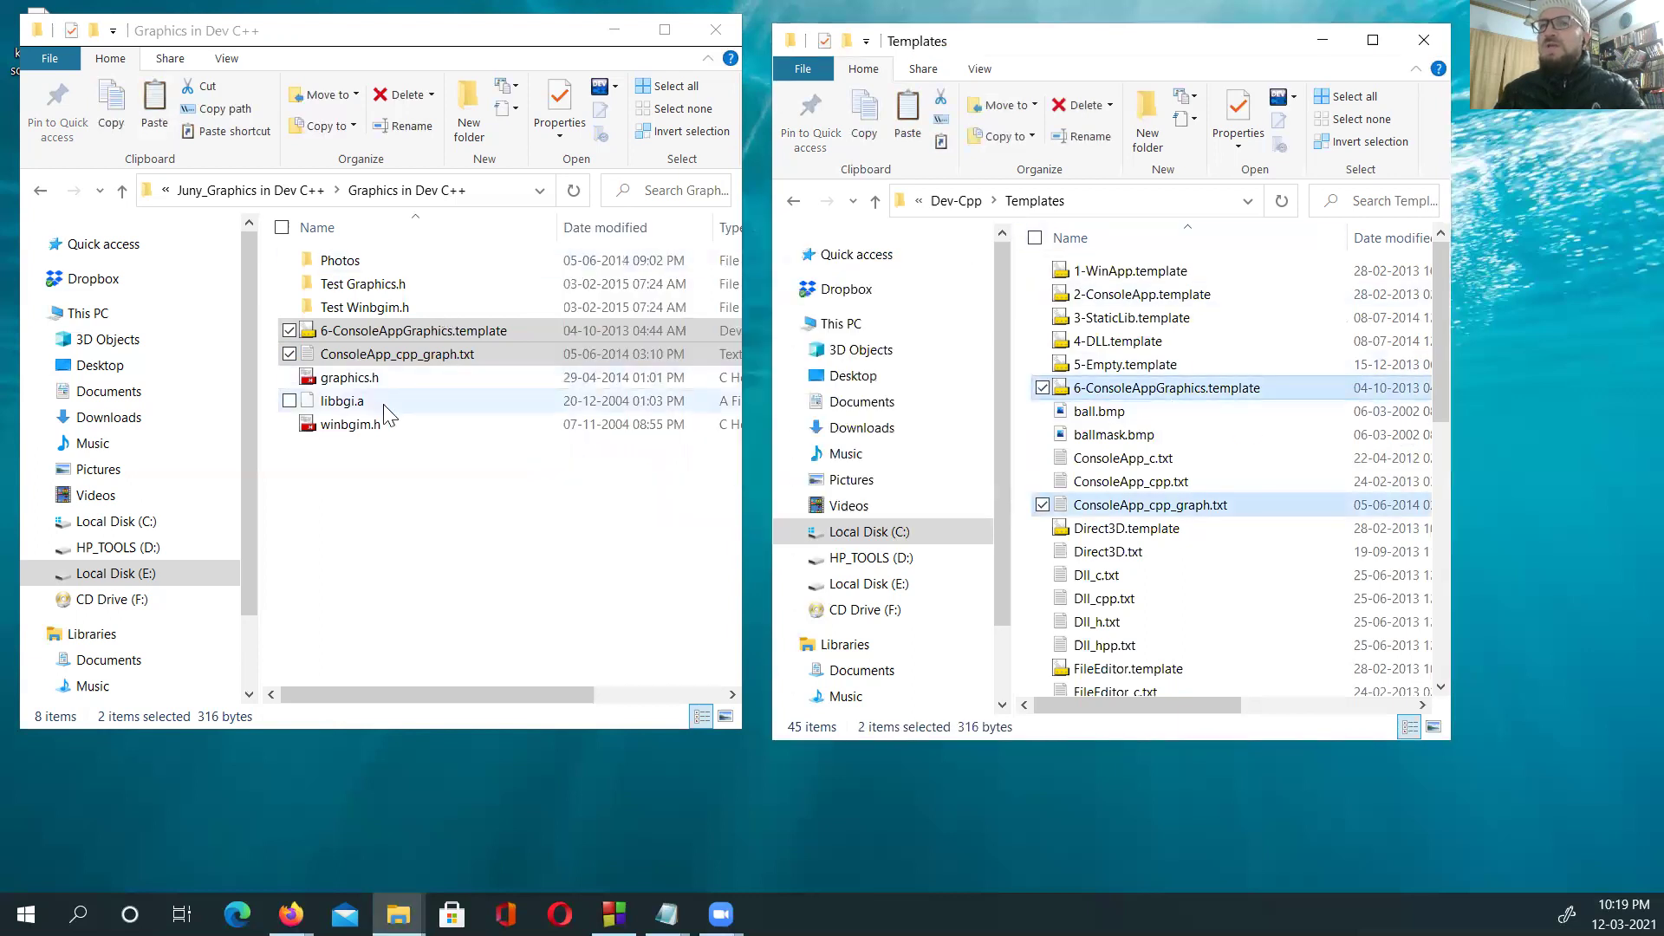
Step: Copy graphics.h and winbgim.h from the Graphics in Dev C++ folder
left_click(351, 379)
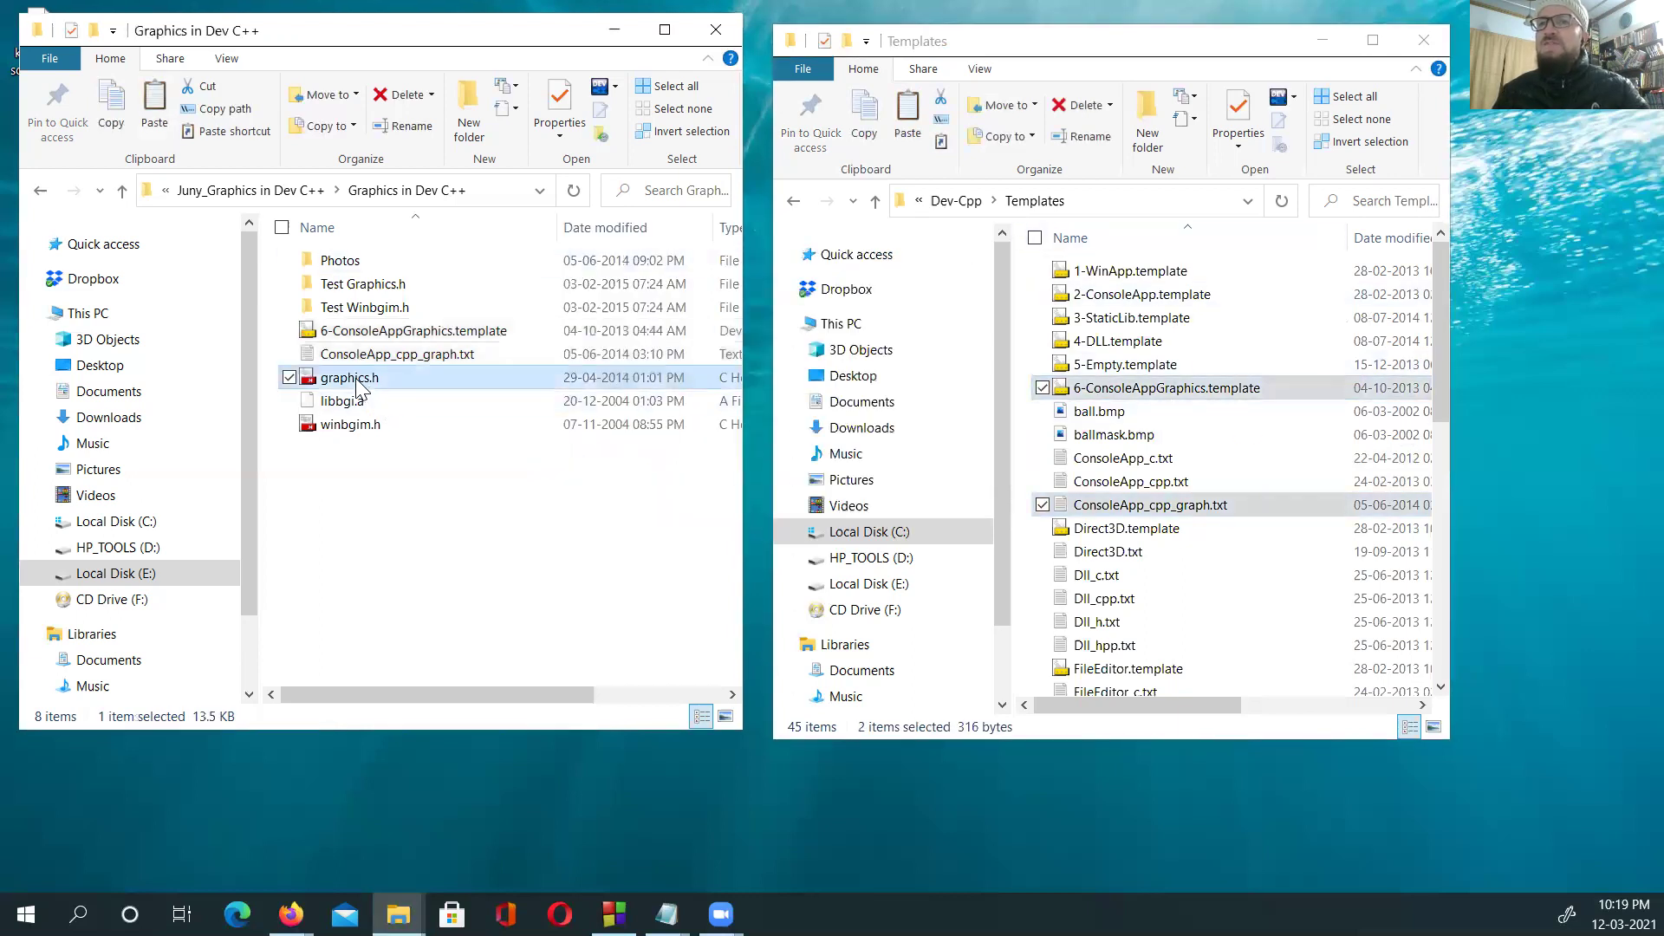
left_click(351, 424, "ctrl")
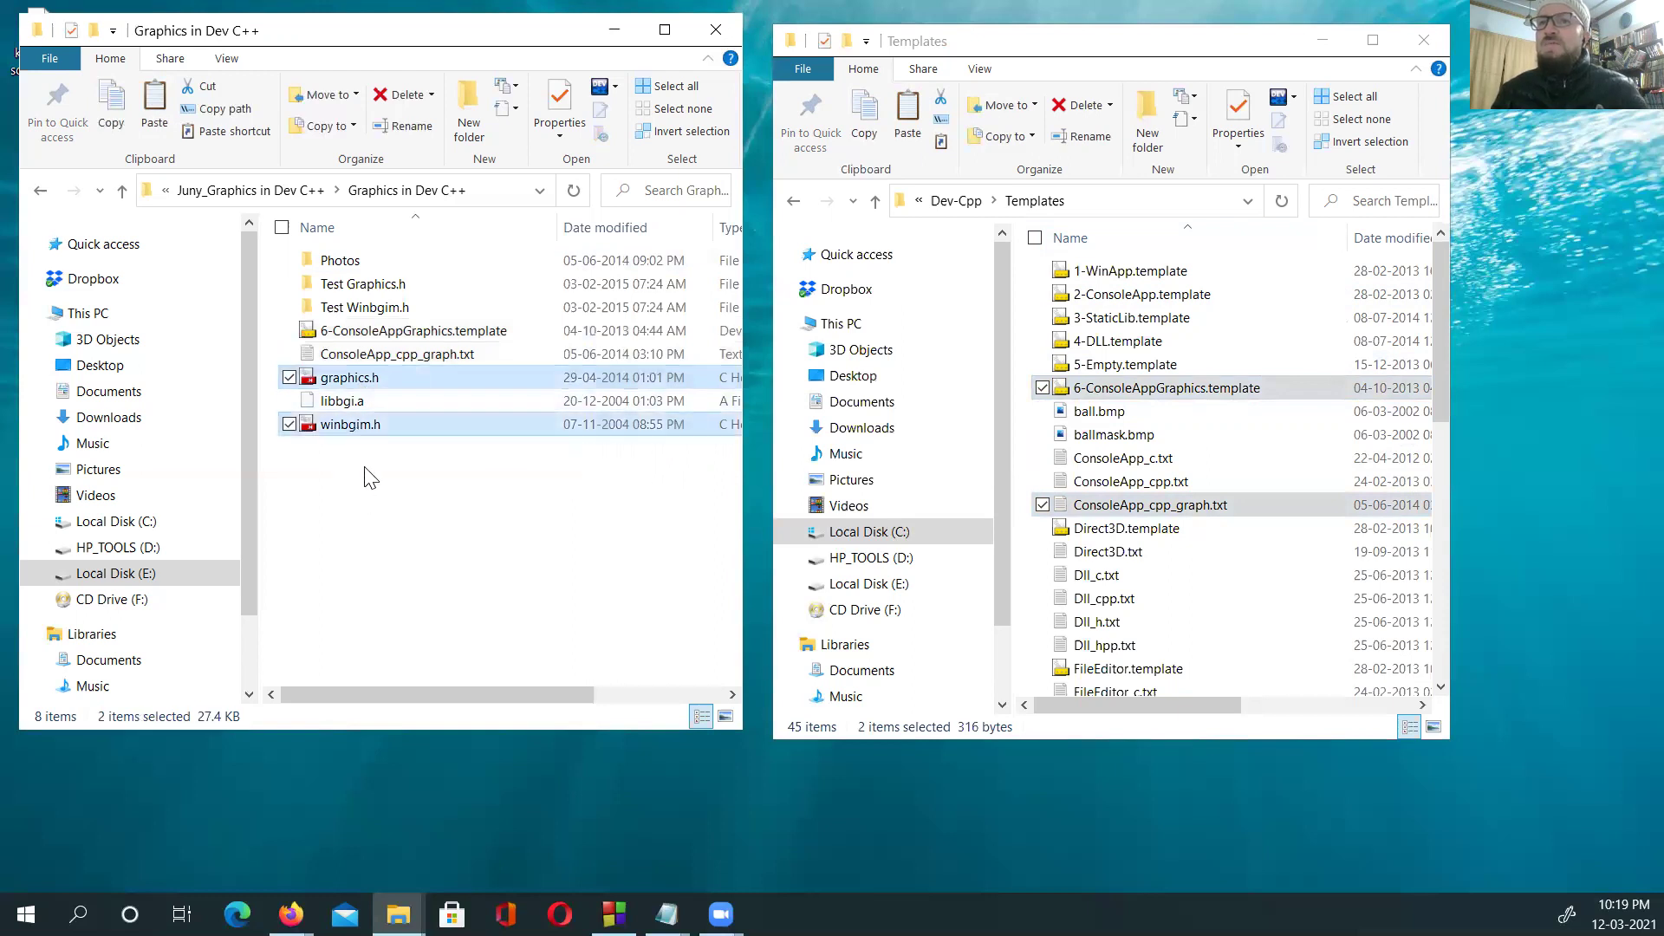
right_click(364, 426)
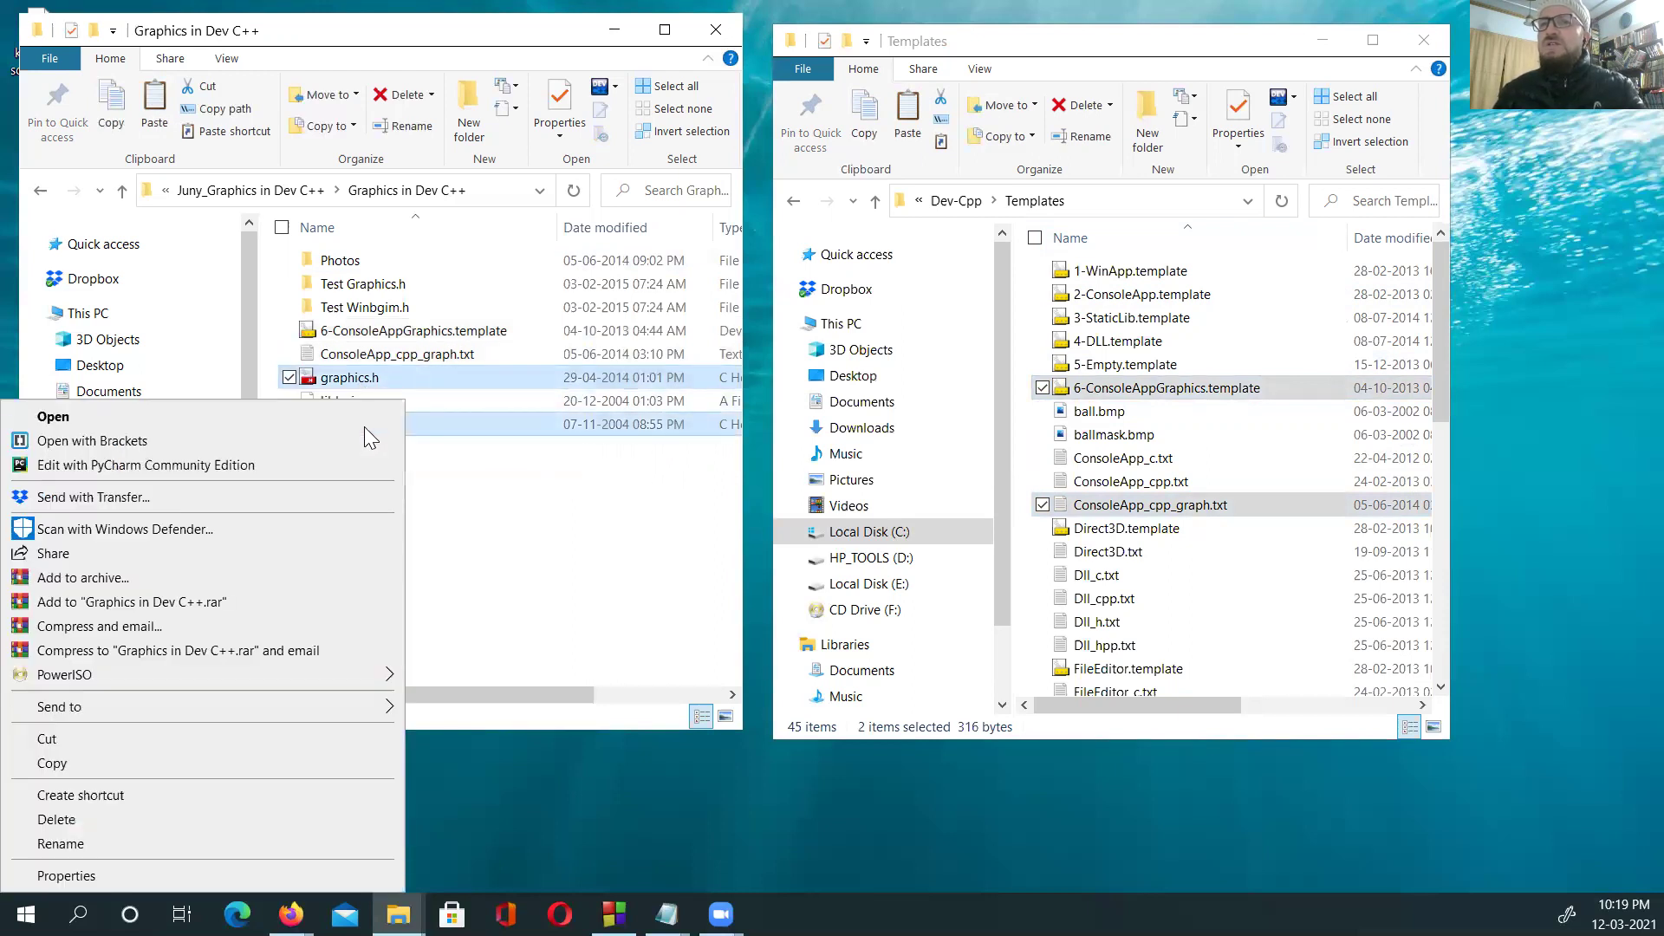
left_click(76, 762)
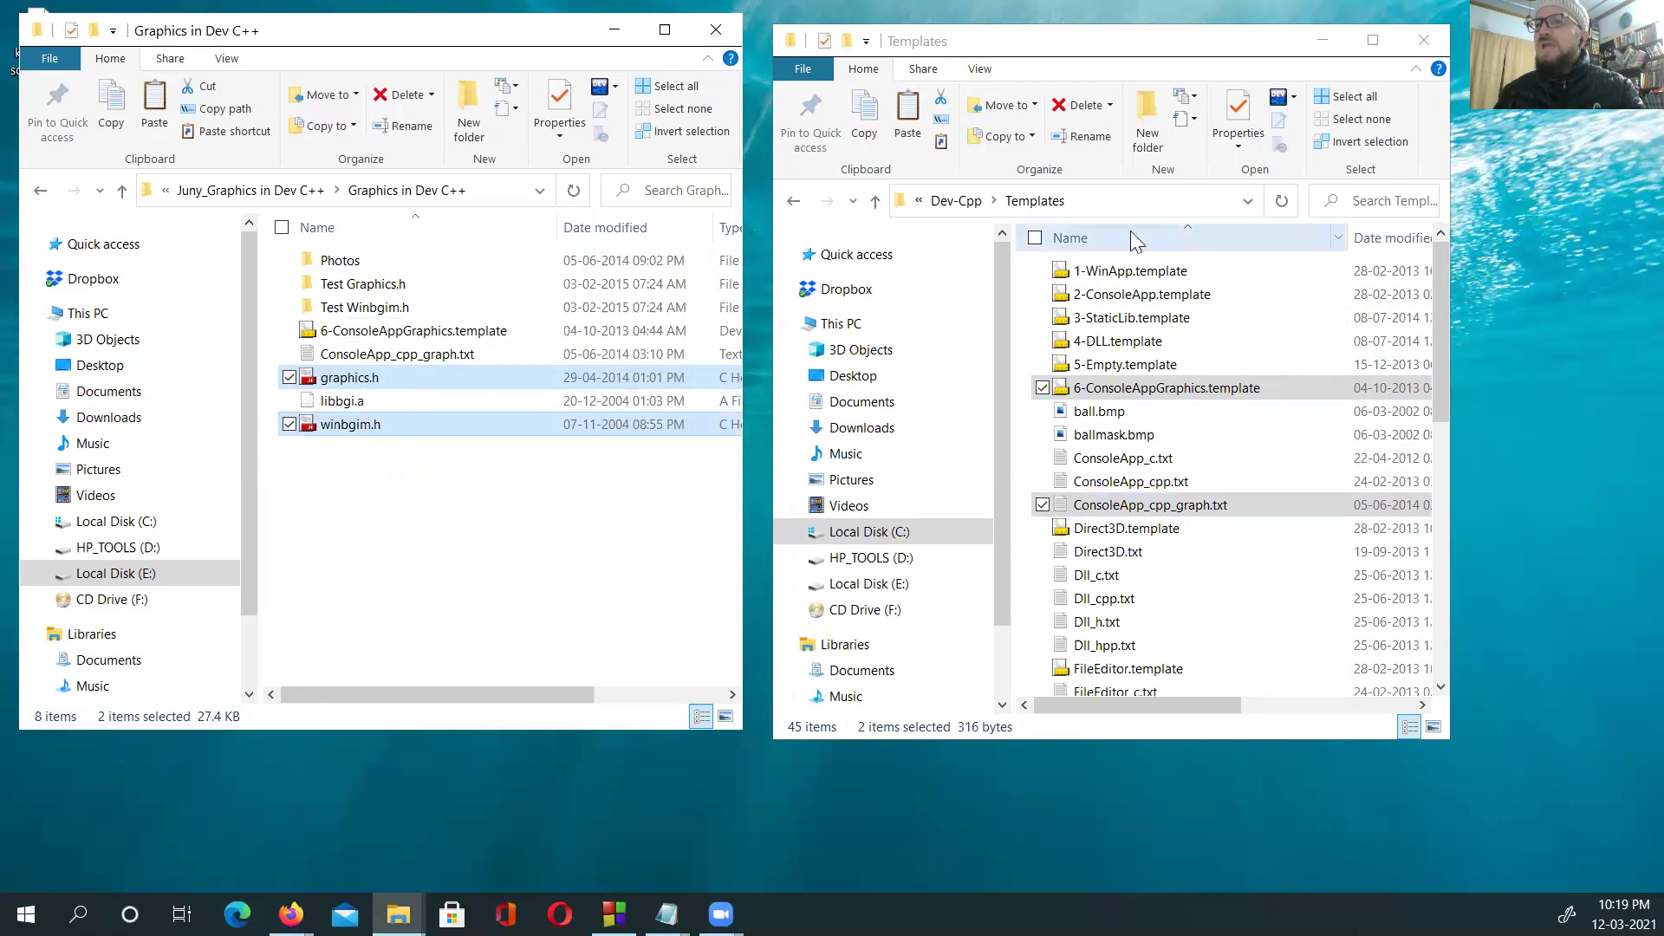
Step: Leave Templates and browse from Local Disk (C:) through Program Files (x86), Dev-Cpp, MinGW64 and x86_64-w64-mingw32 to the include folder
left_click(954, 200)
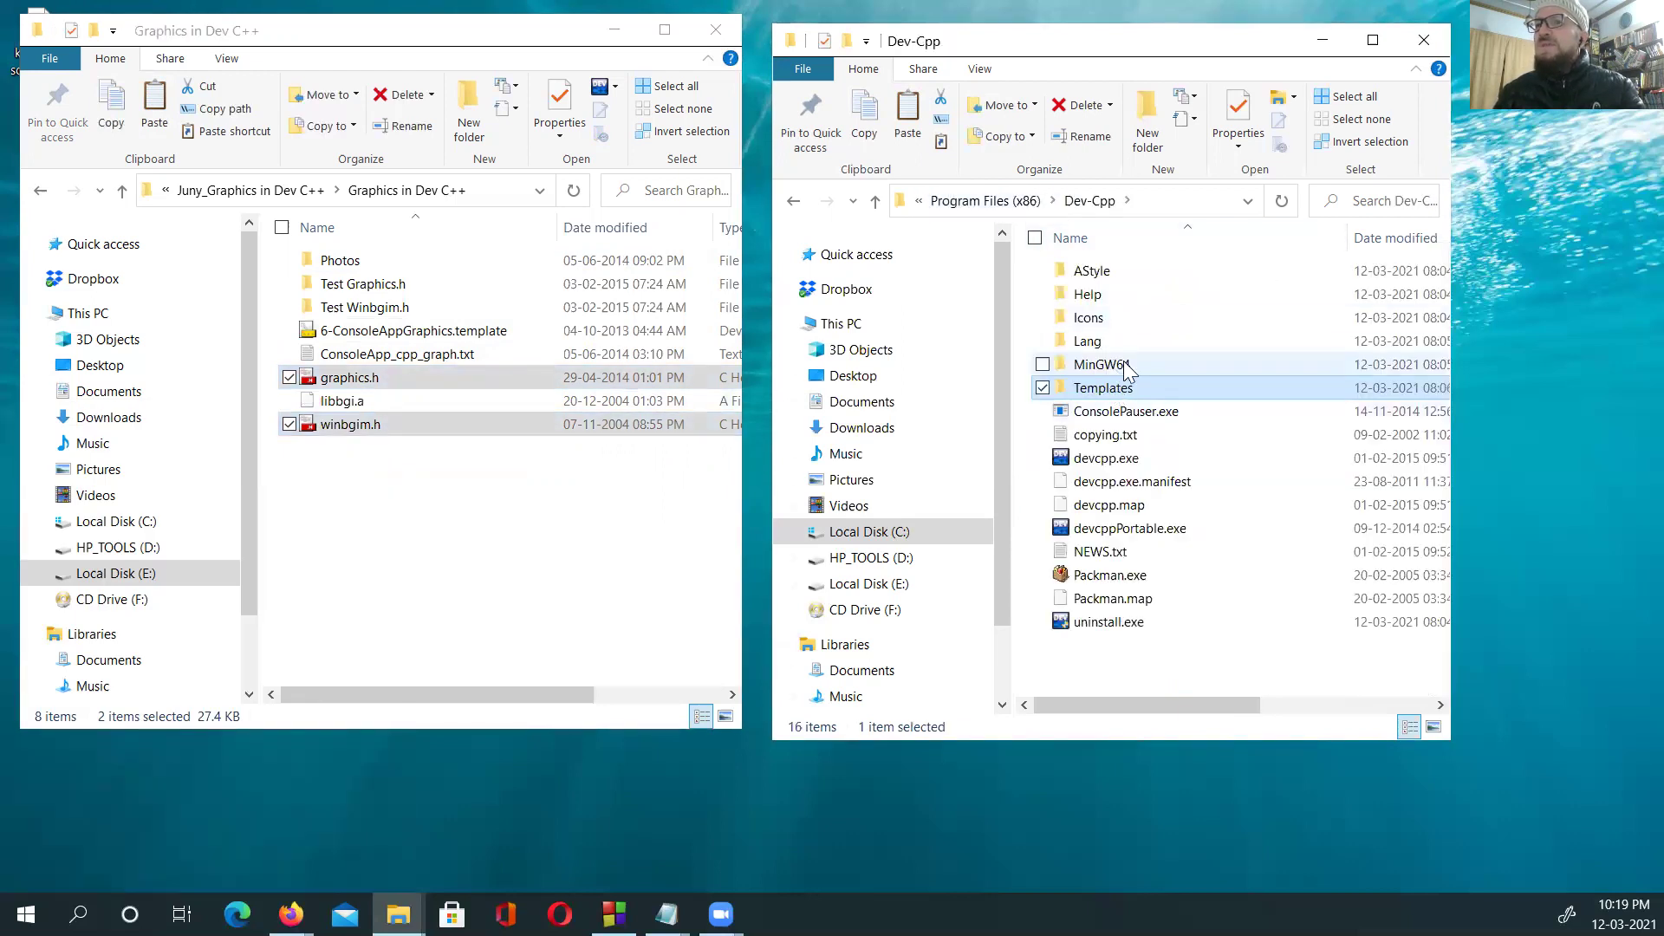
left_click(869, 532)
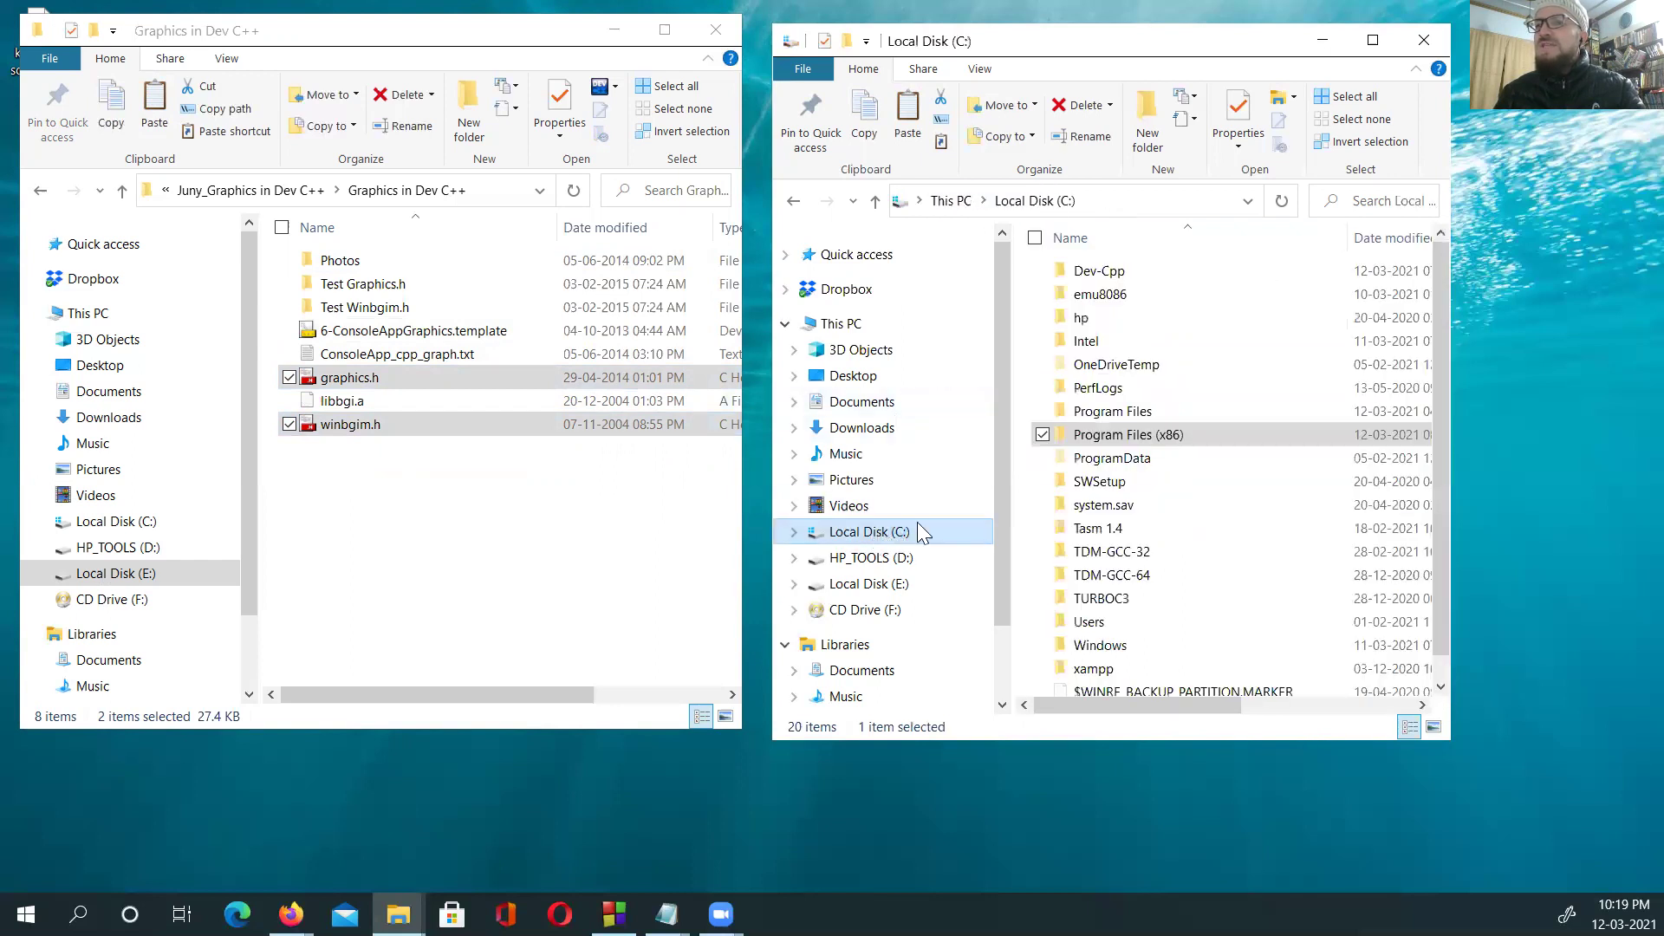
double_click(1160, 437)
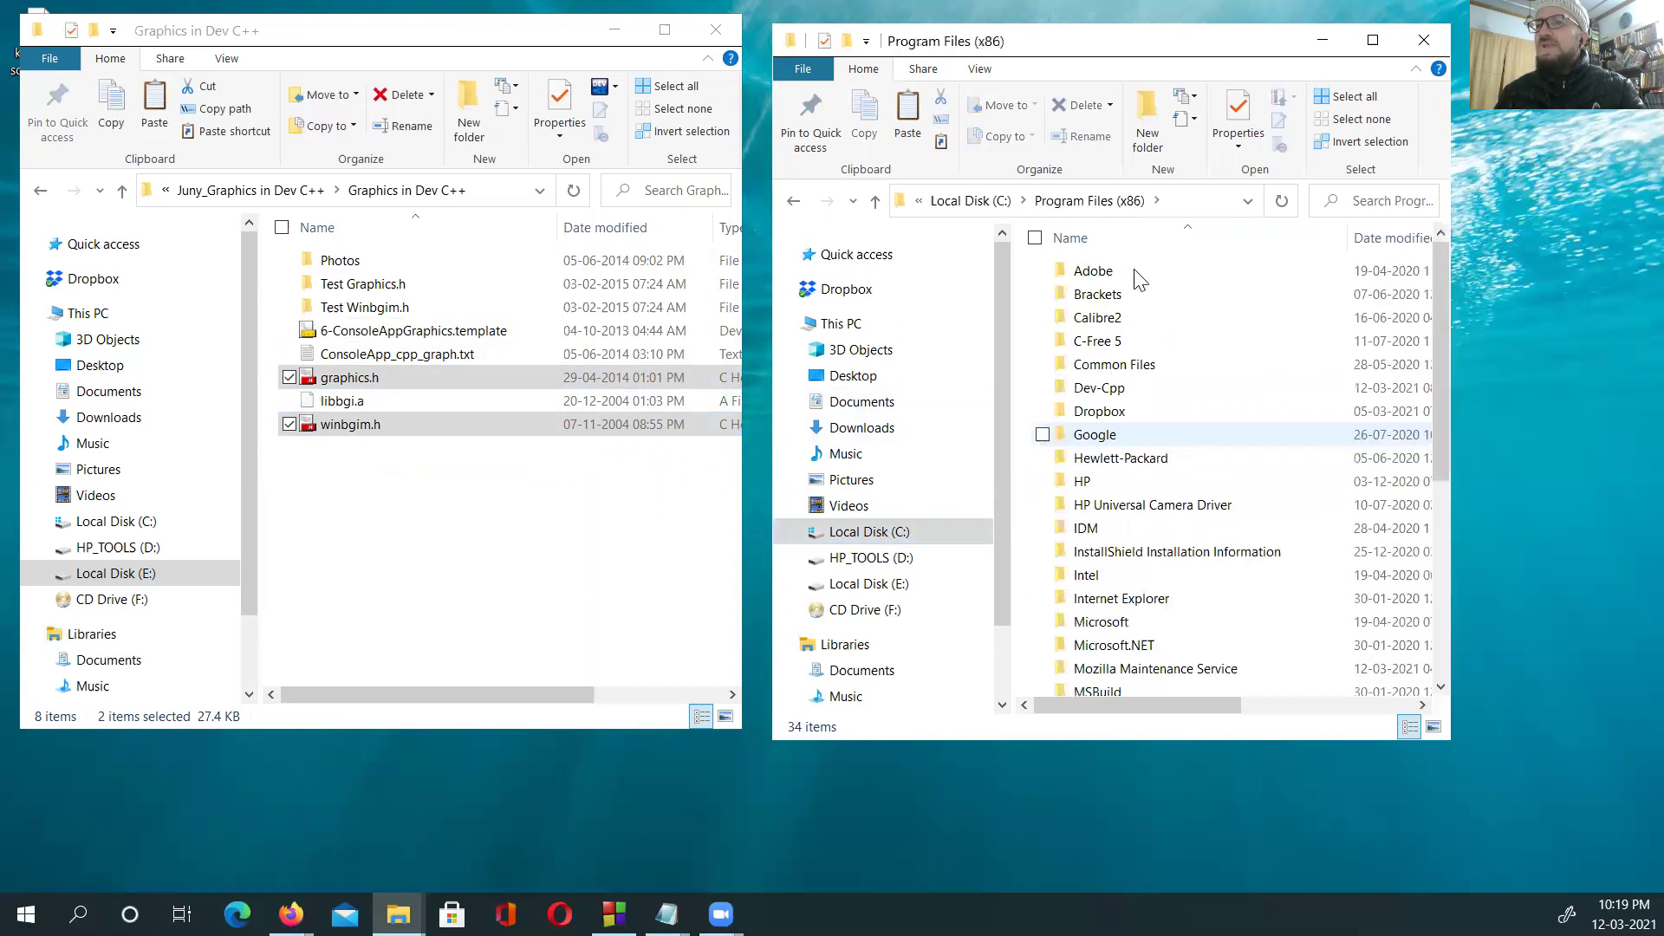
double_click(1118, 387)
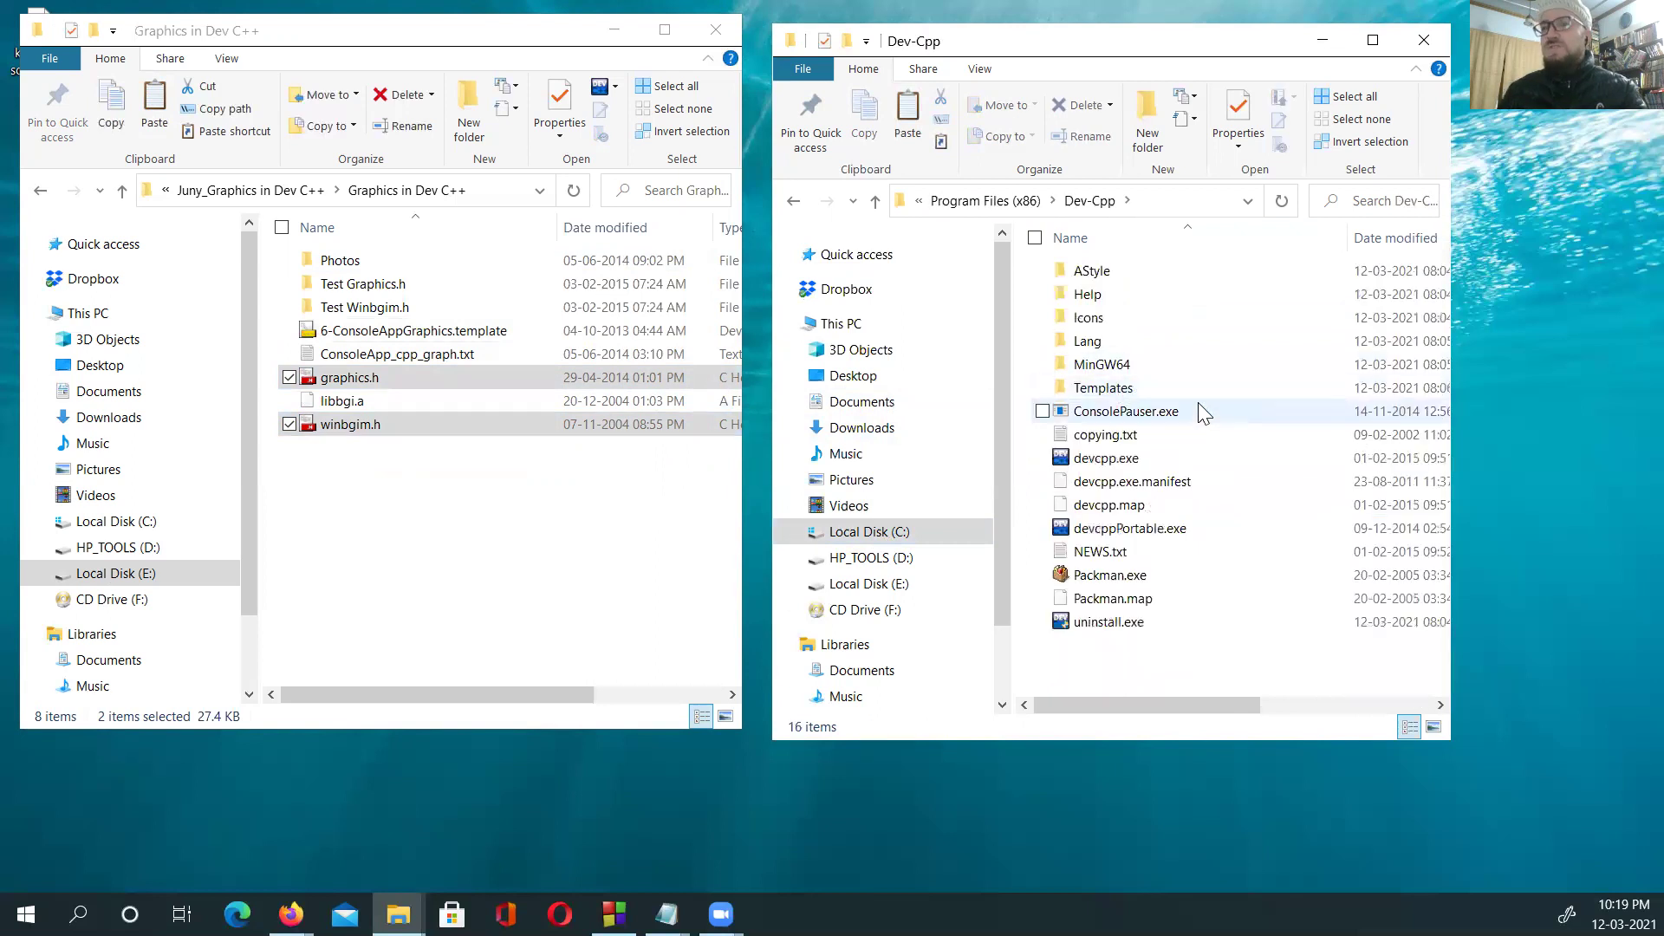
double_click(1117, 373)
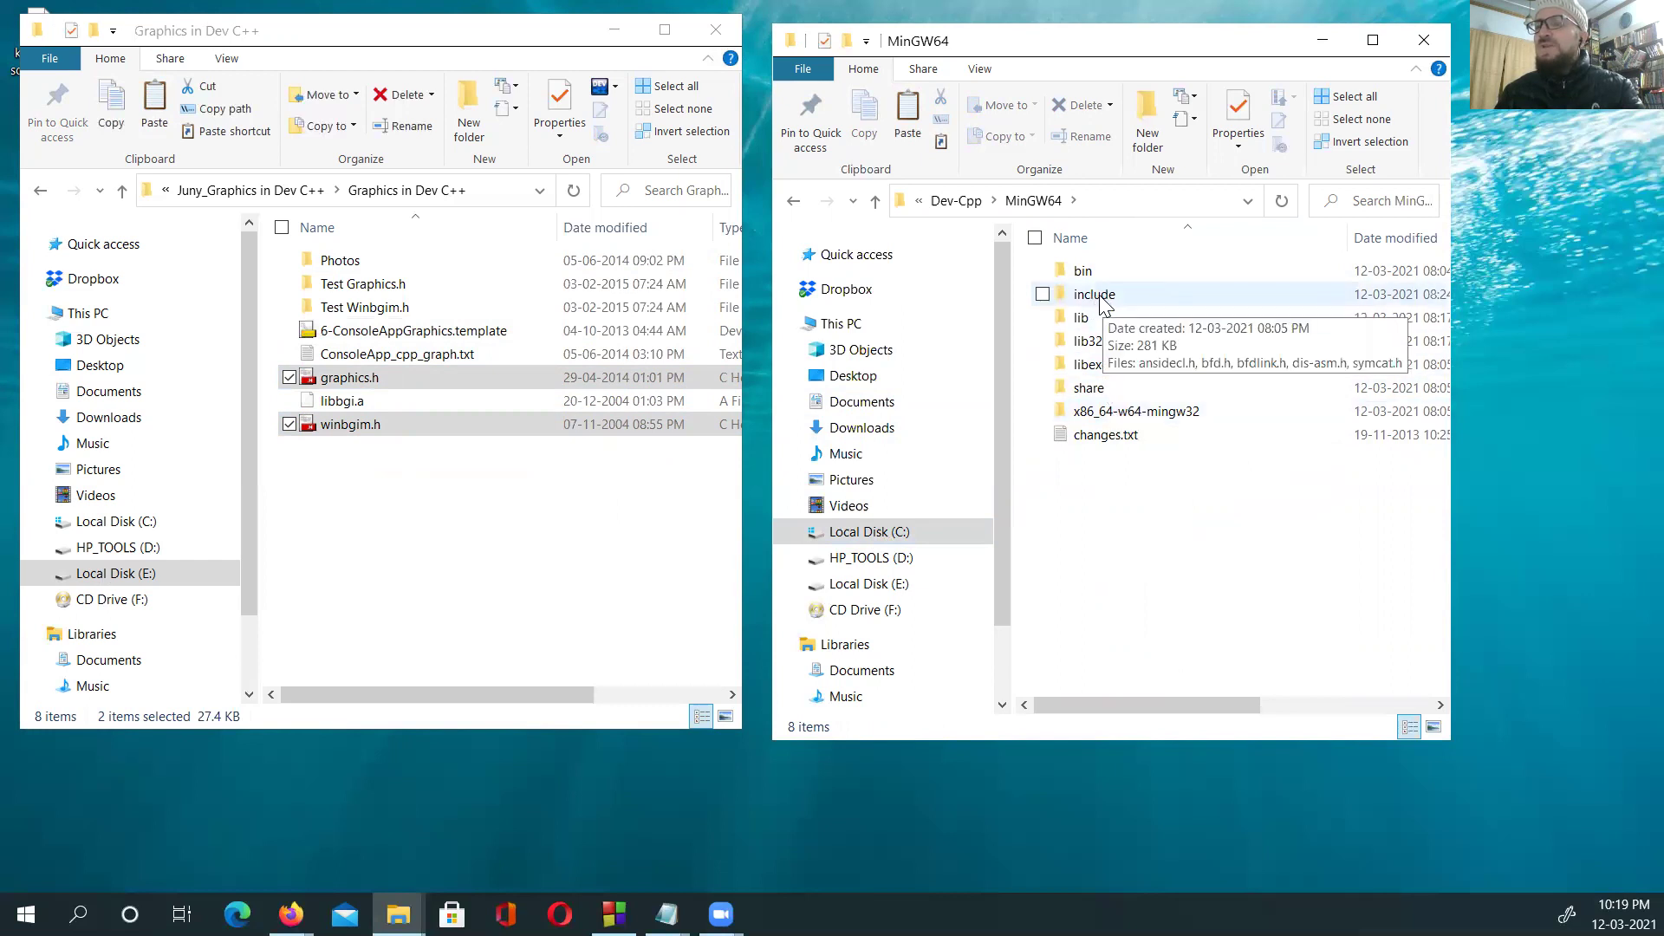
double_click(1159, 413)
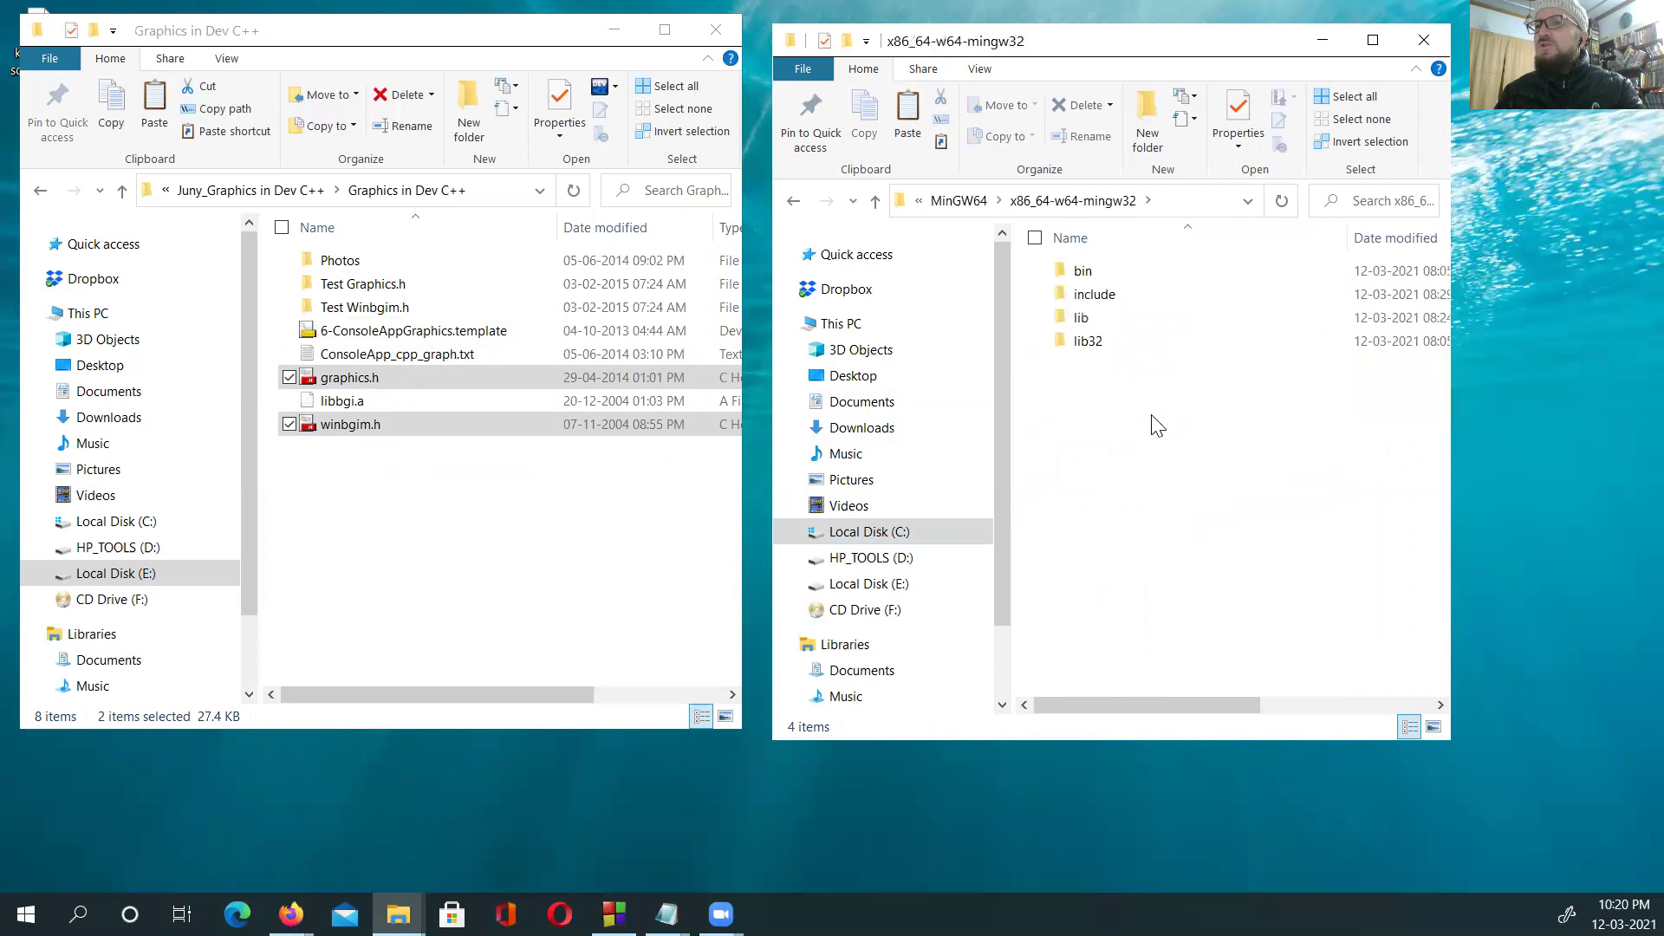
double_click(1101, 298)
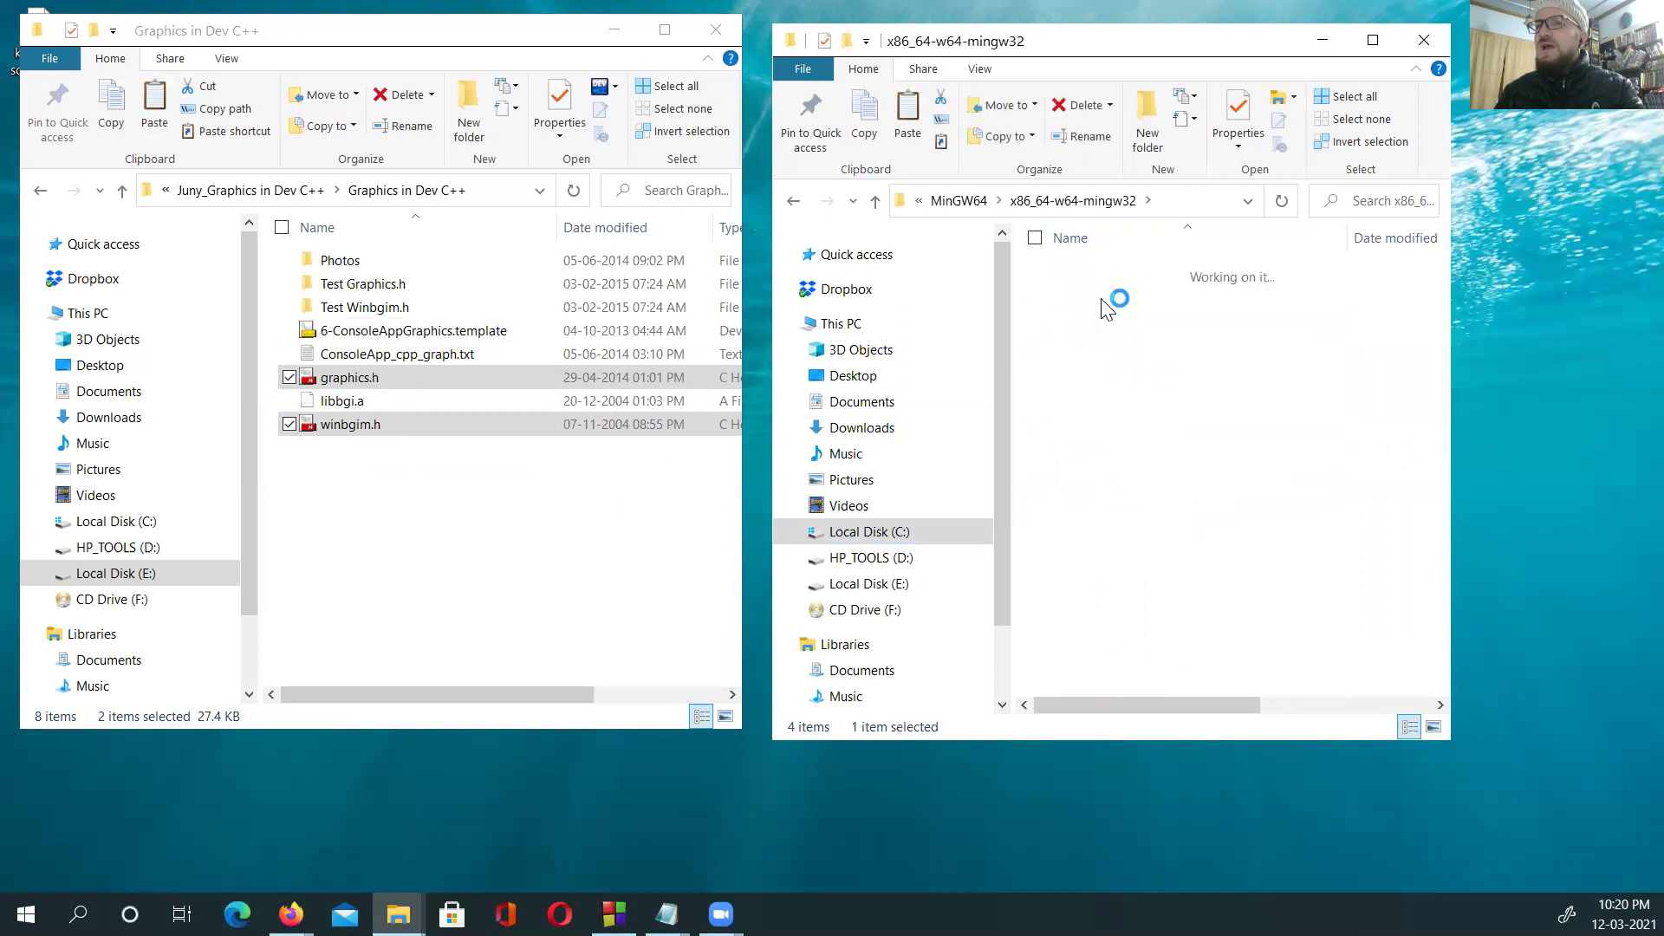
Step: Paste the two copied header files into the include folder, replacing the existing files and granting administrator permission
right_click(1195, 372)
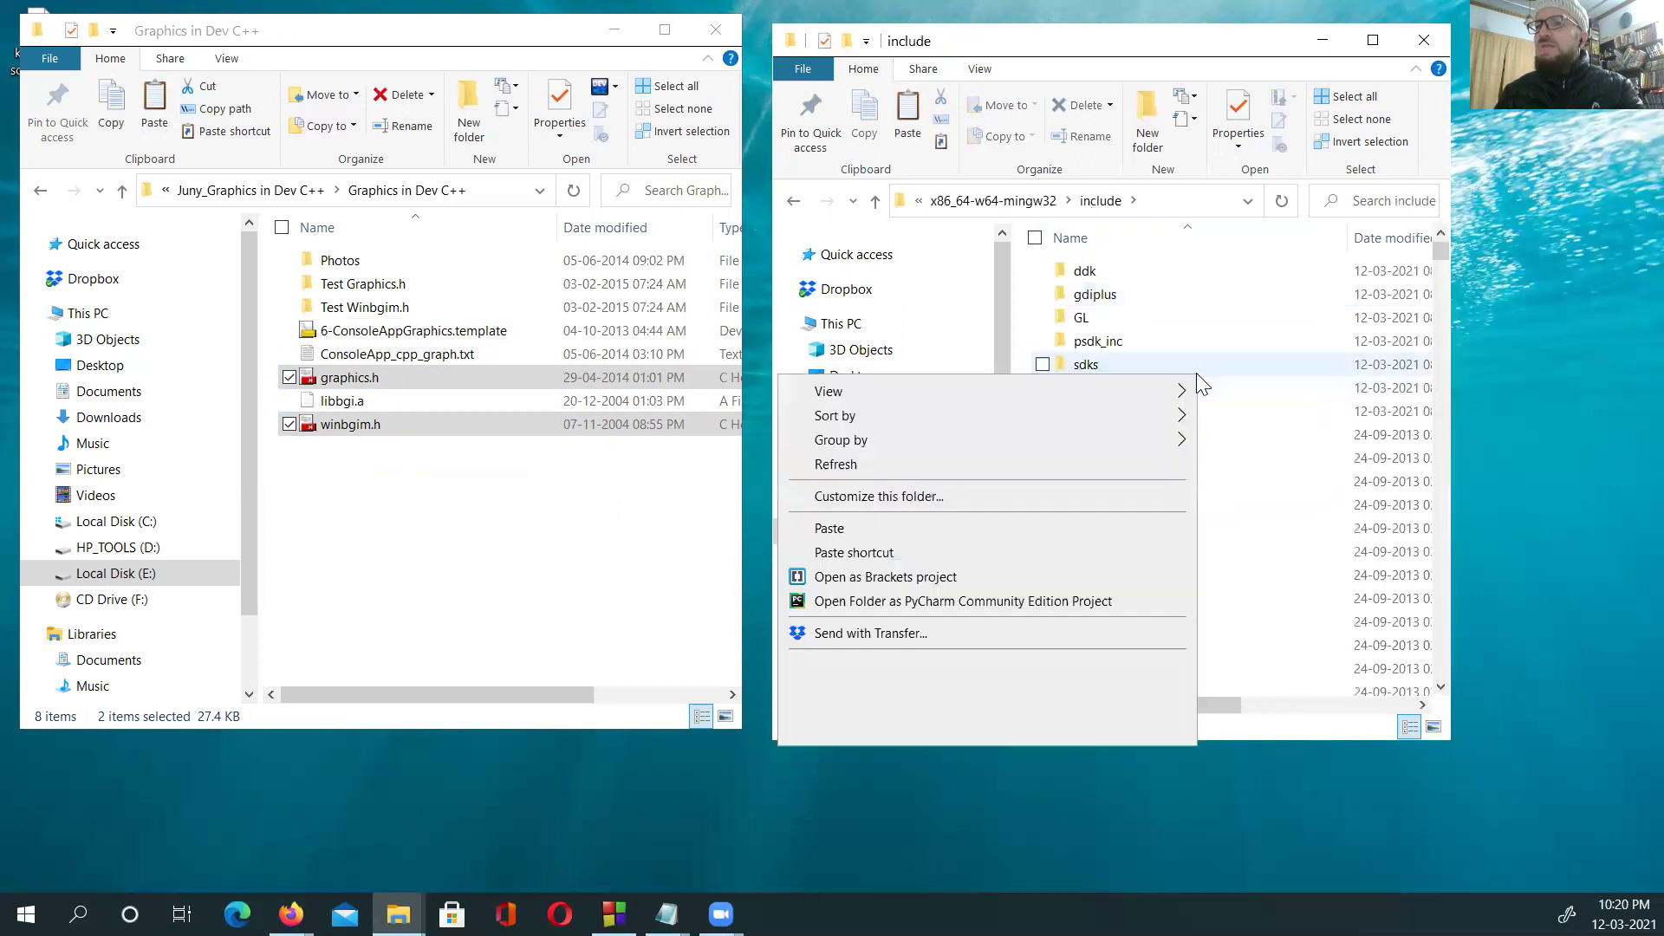
left_click(829, 527)
left_click(804, 342)
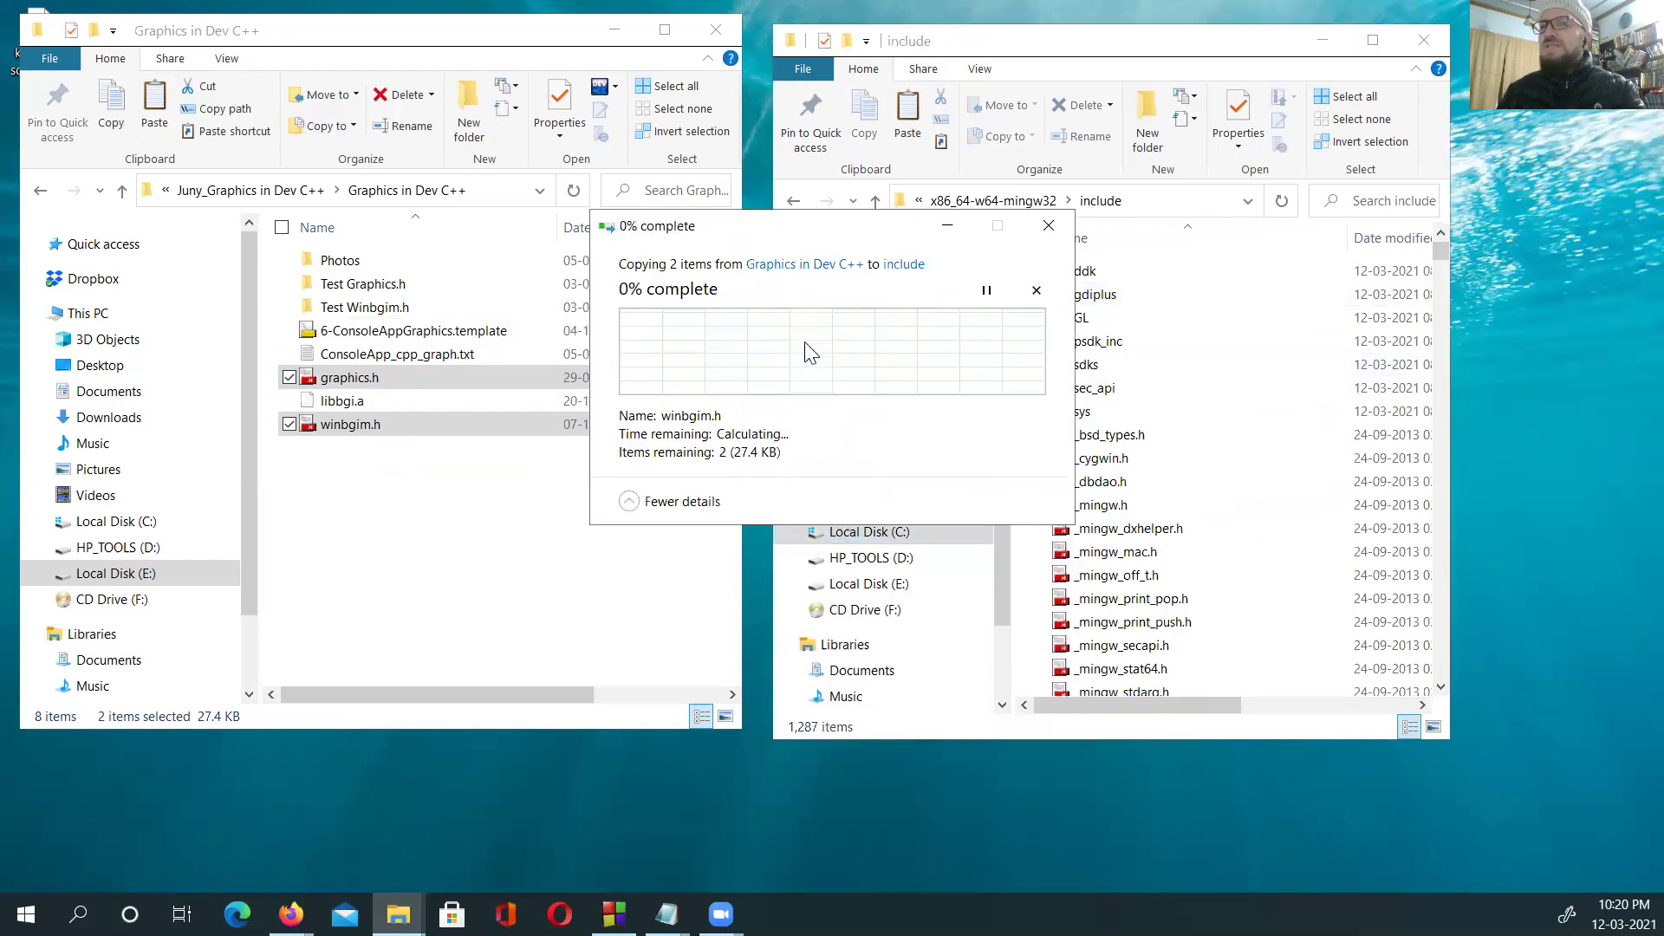
left_click(772, 401)
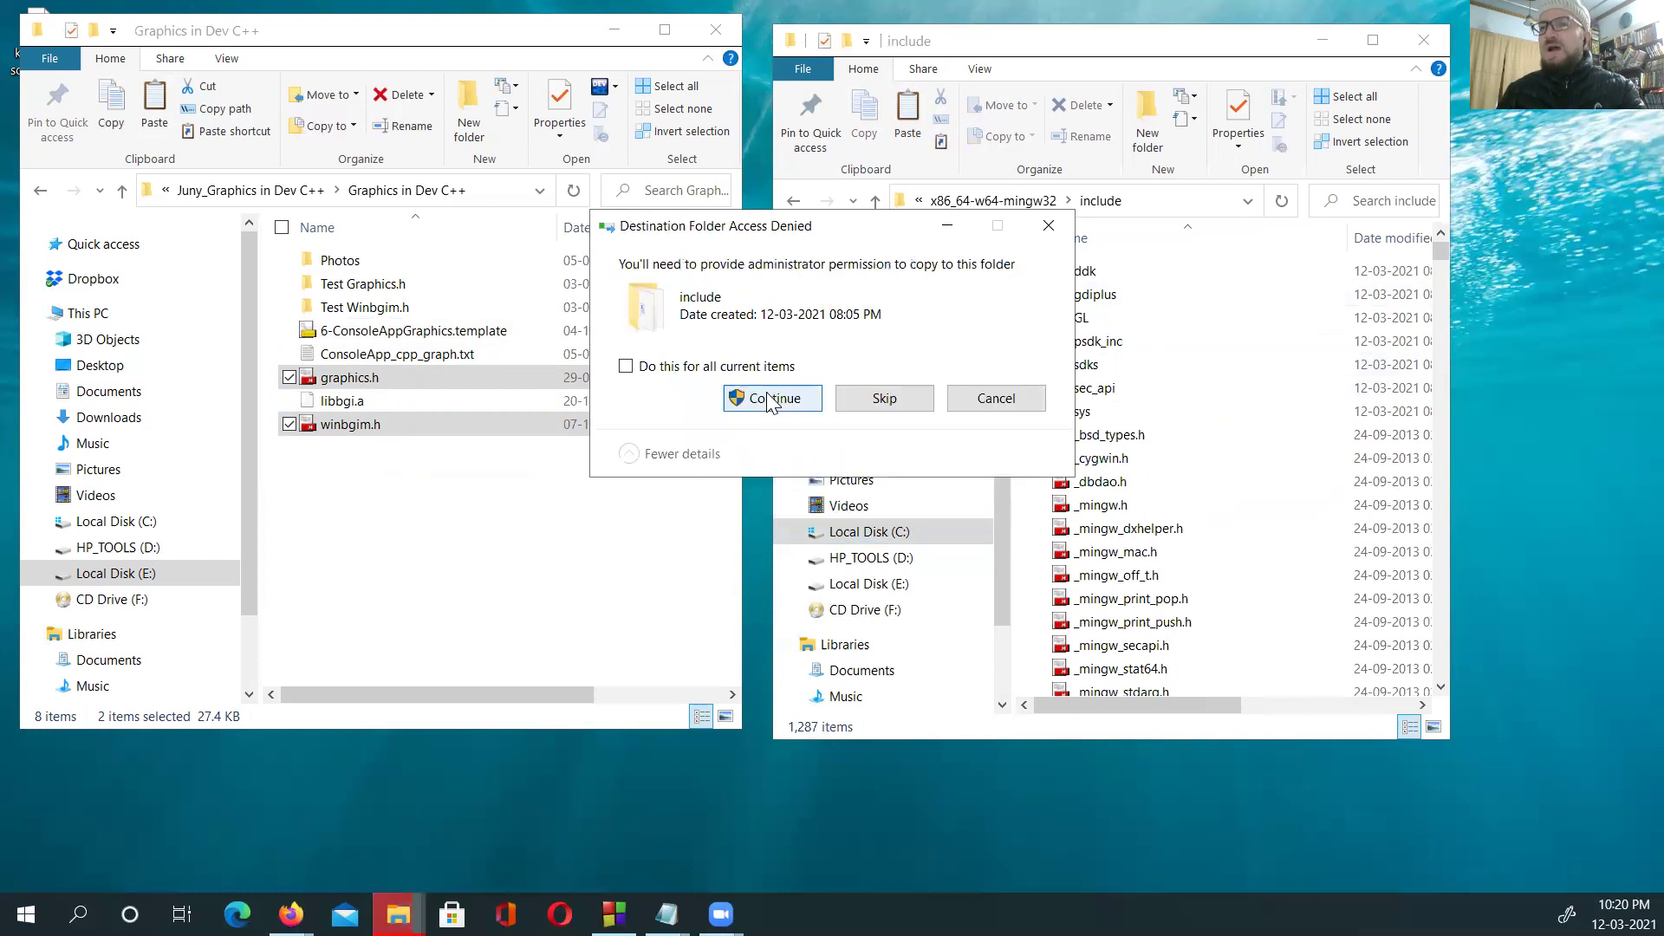
left_click(770, 402)
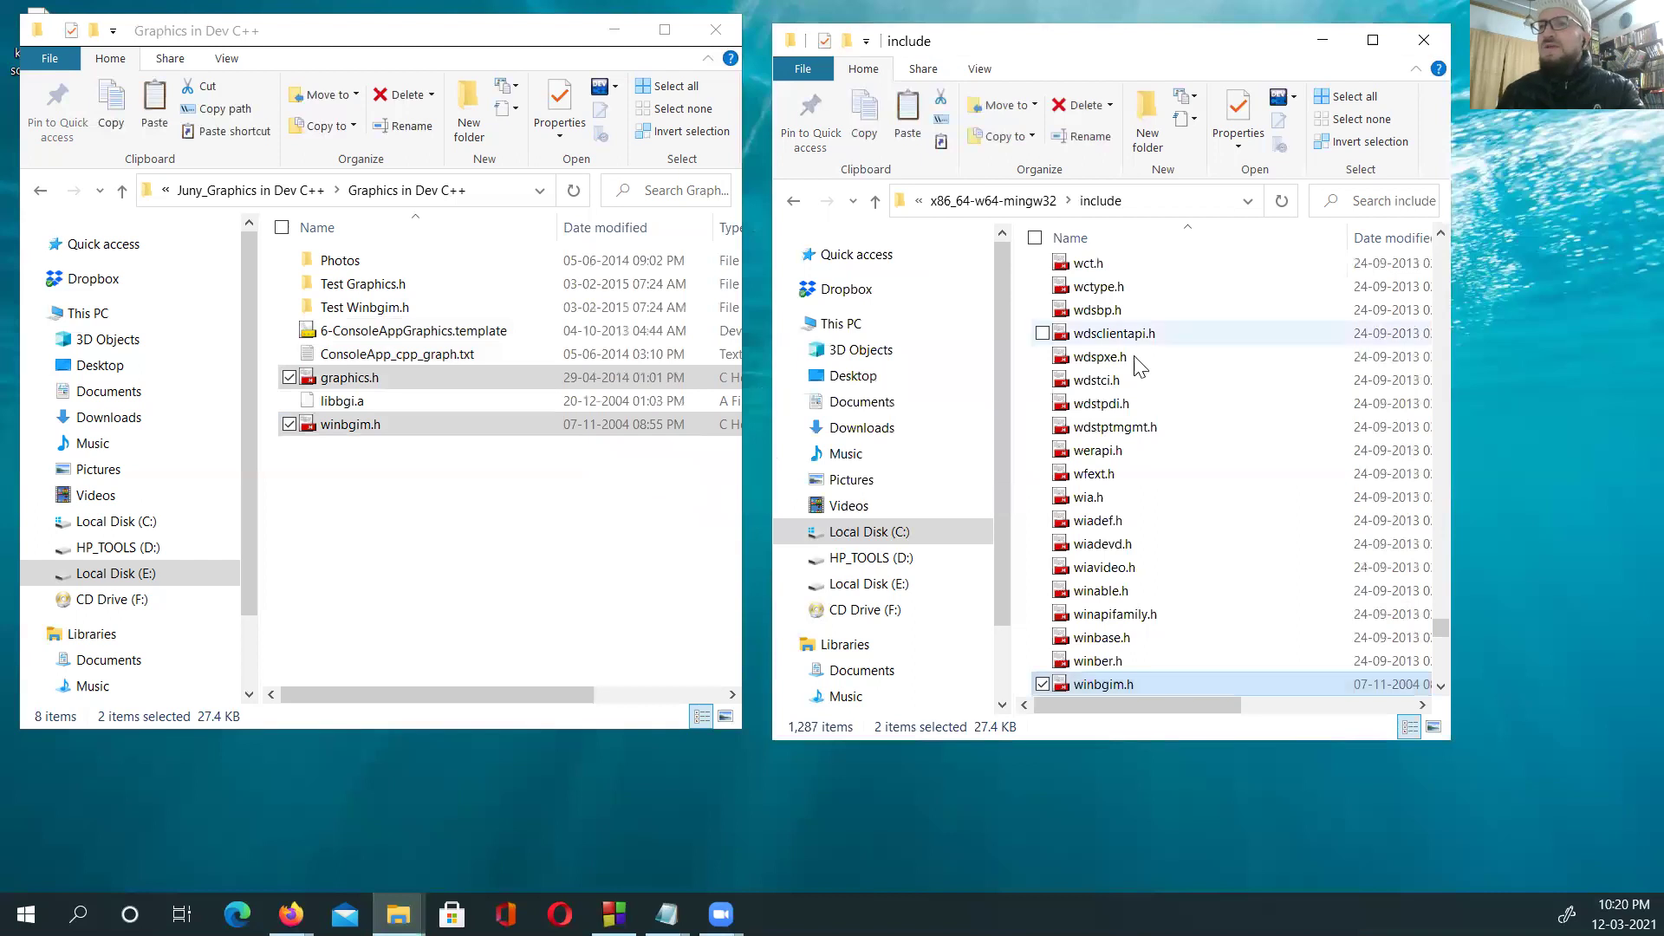
Step: Copy libbgi.a from the Graphics in Dev C++ folder
left_click(341, 404)
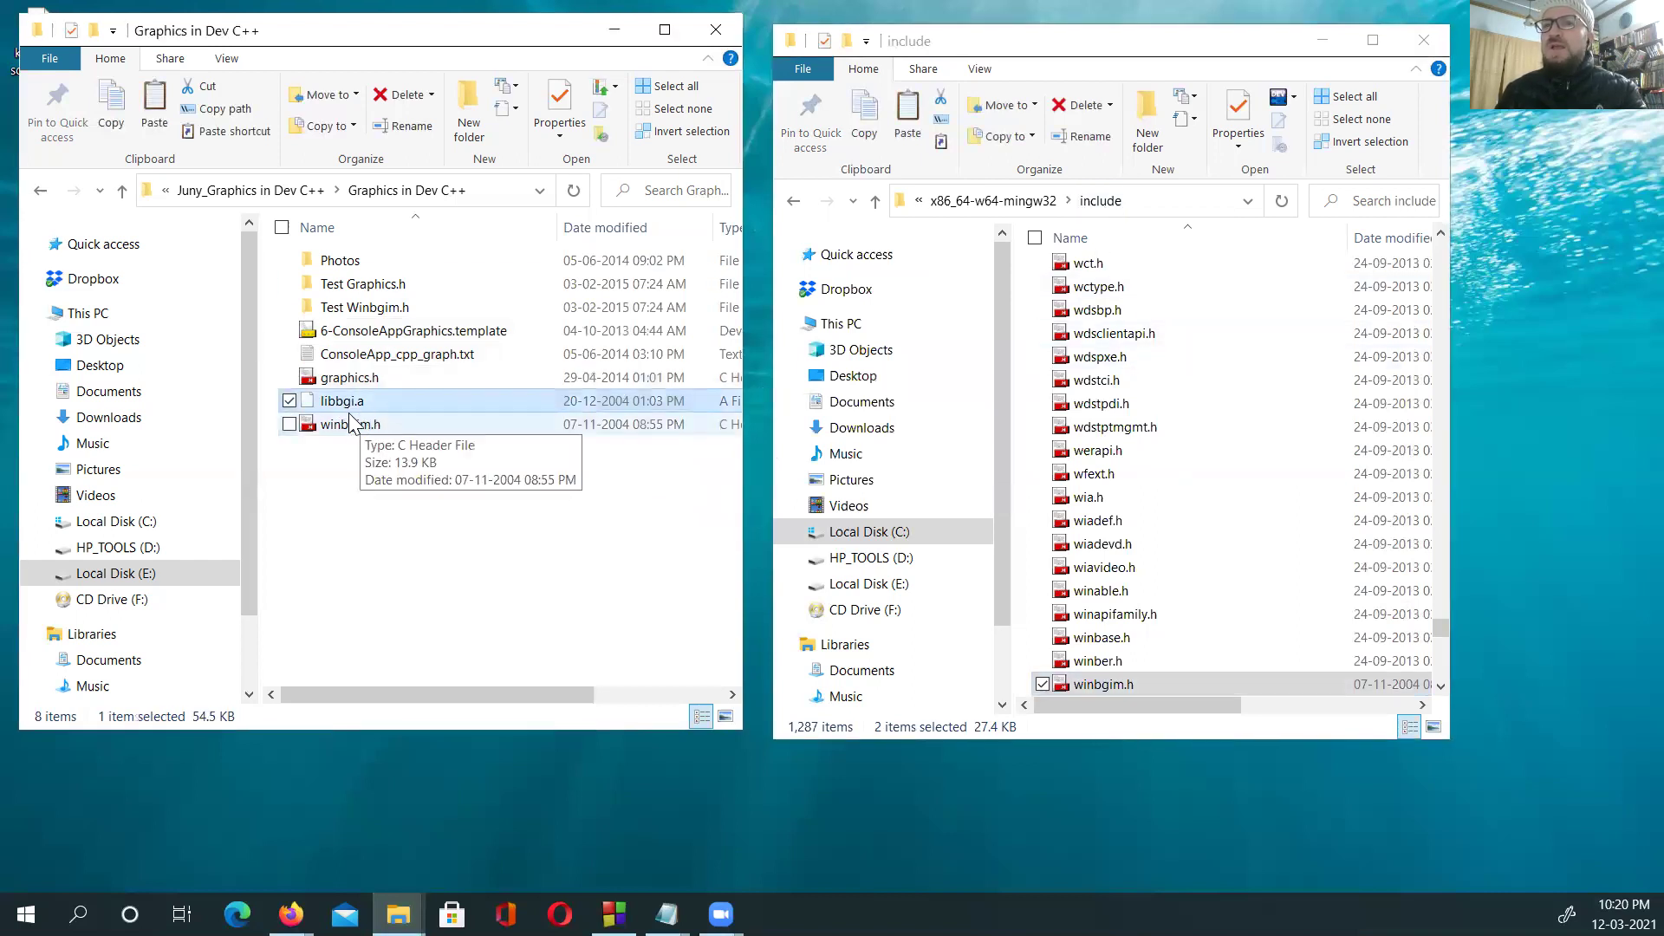
right_click(345, 405)
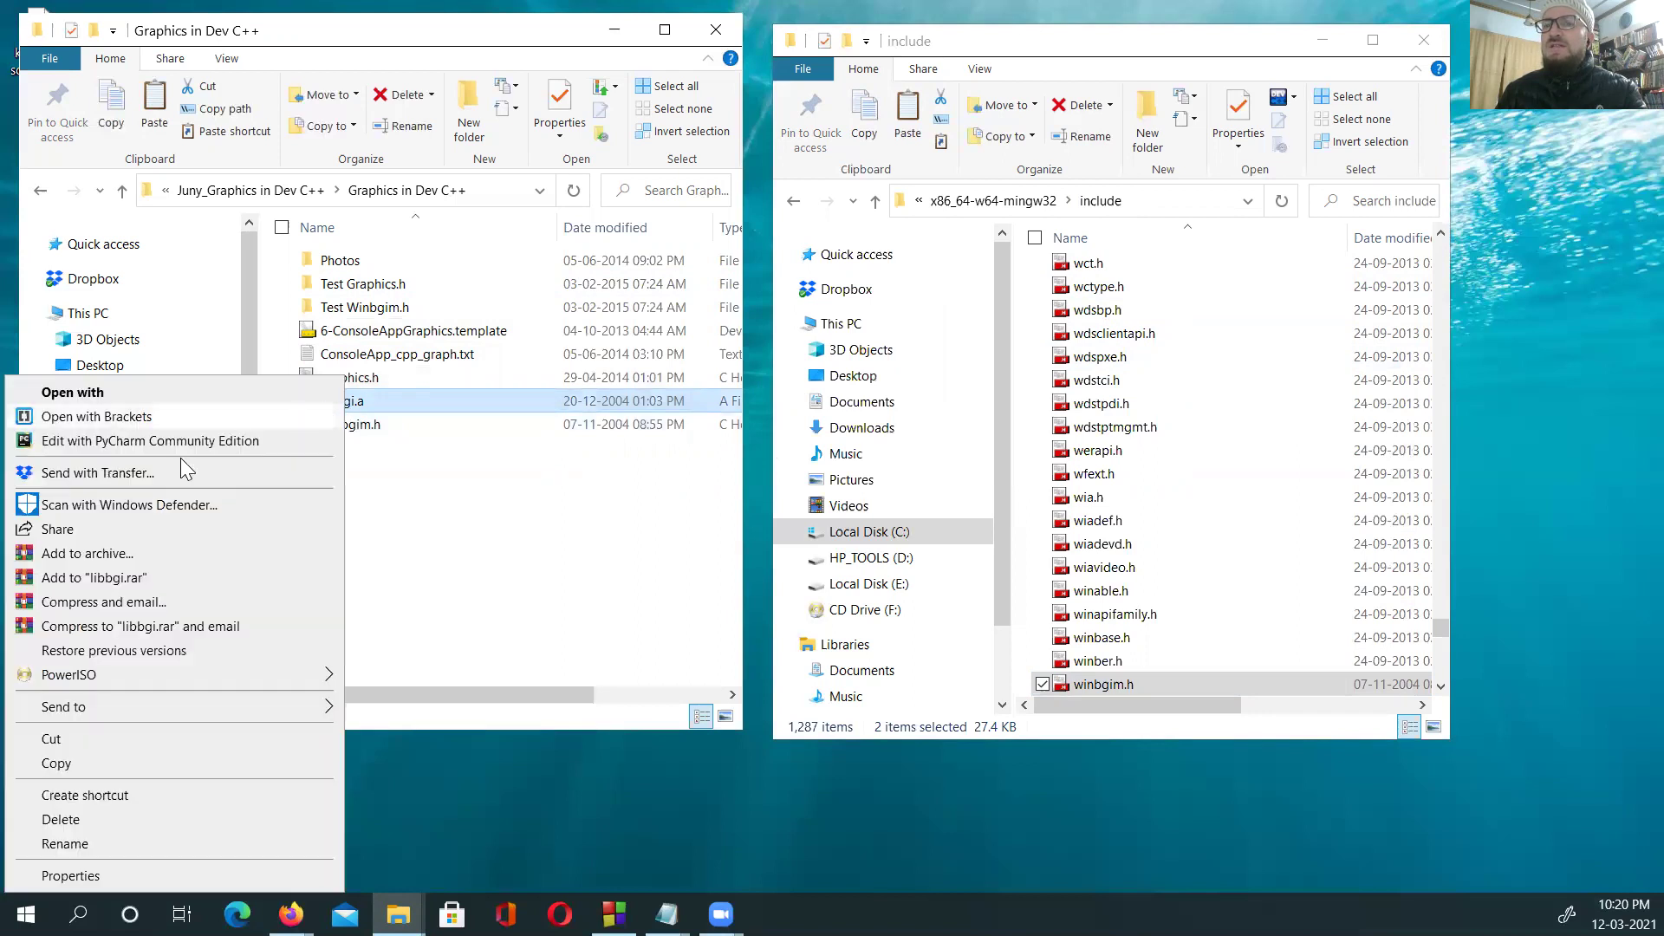
left_click(57, 764)
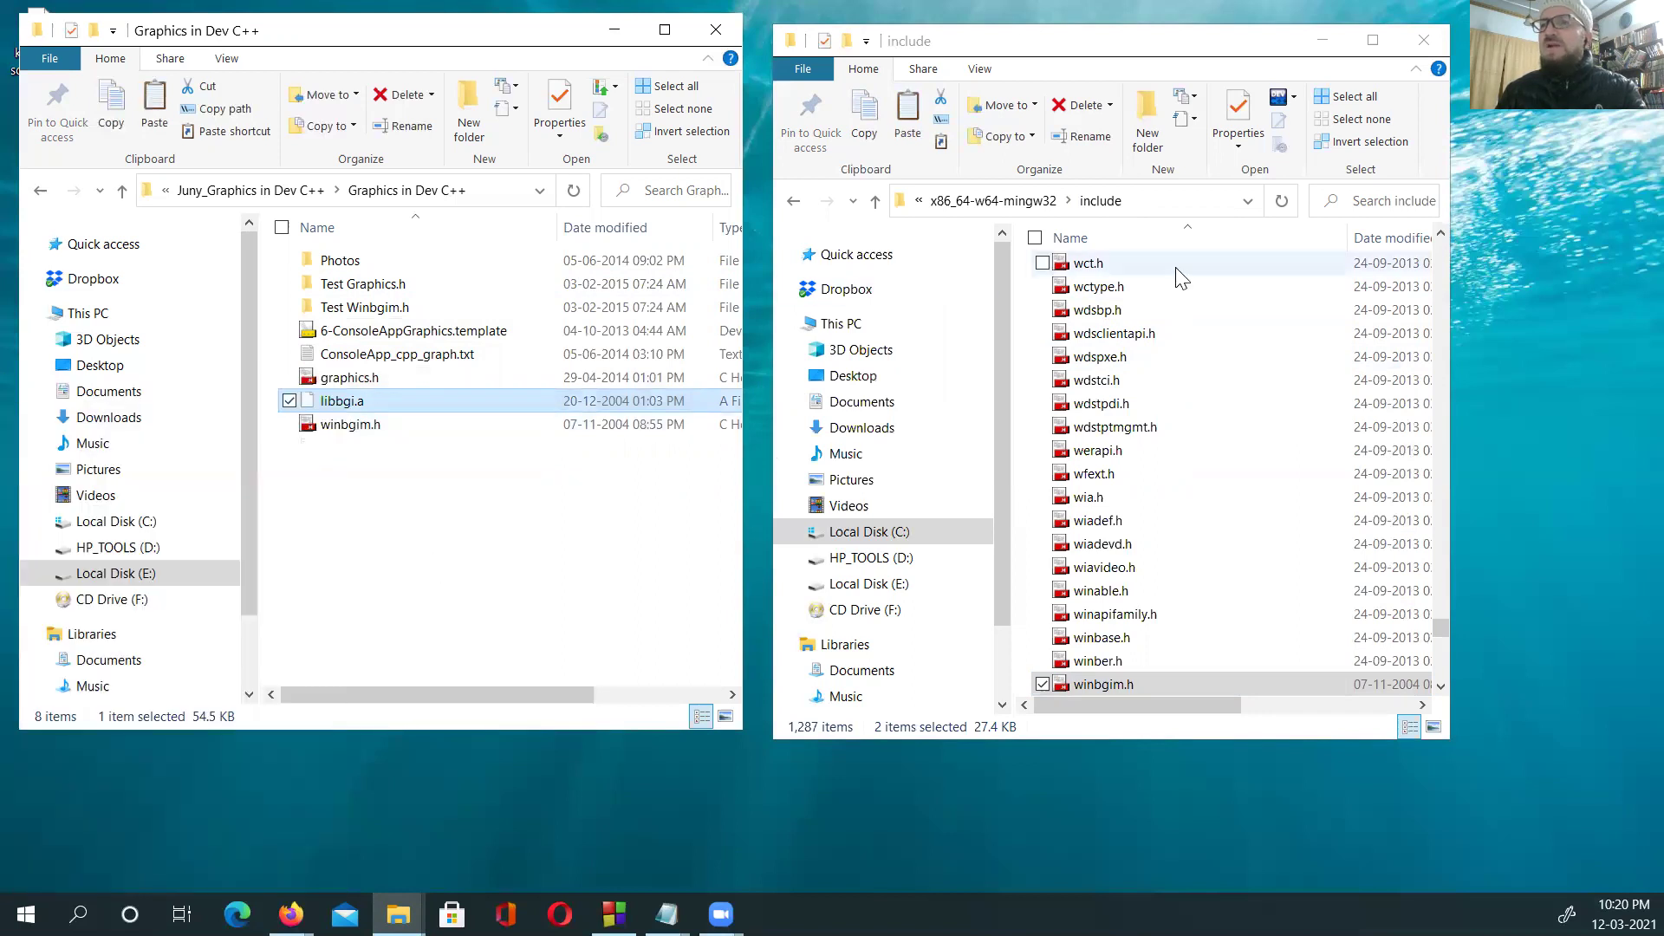
Step: Leave the include folder and browse from Local Disk (C:) through Program Files (x86), Dev-Cpp, MinGW64 and x86_64-w64-mingw32 to the lib folder
left_click(793, 202)
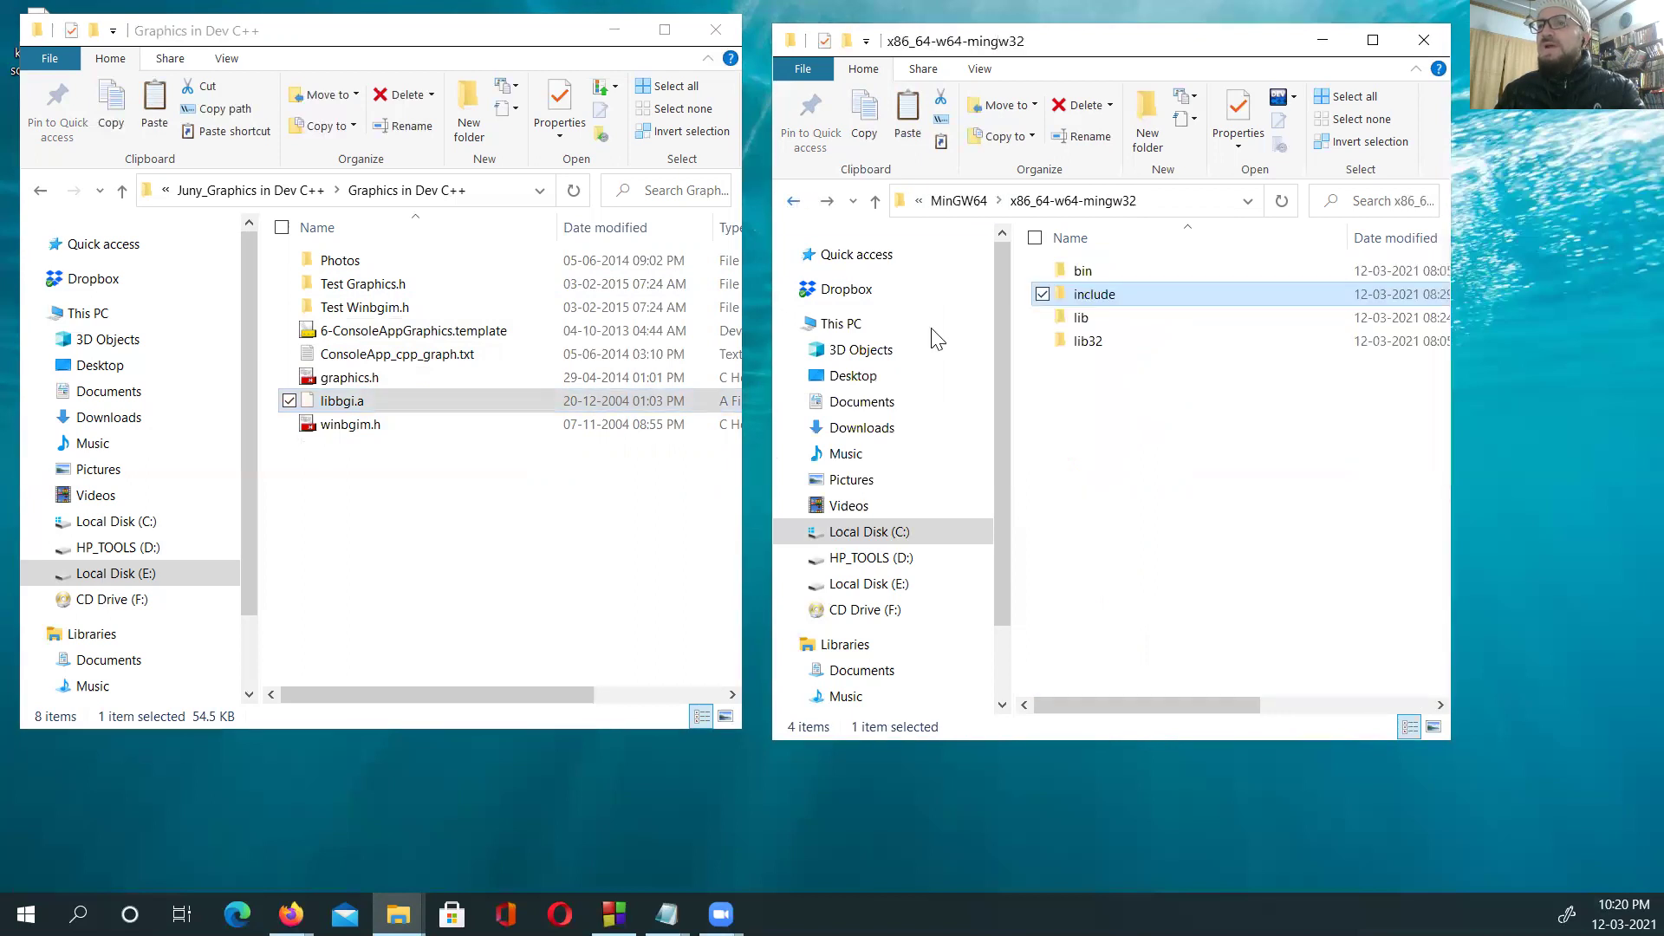
left_click(867, 532)
left_click(1361, 434)
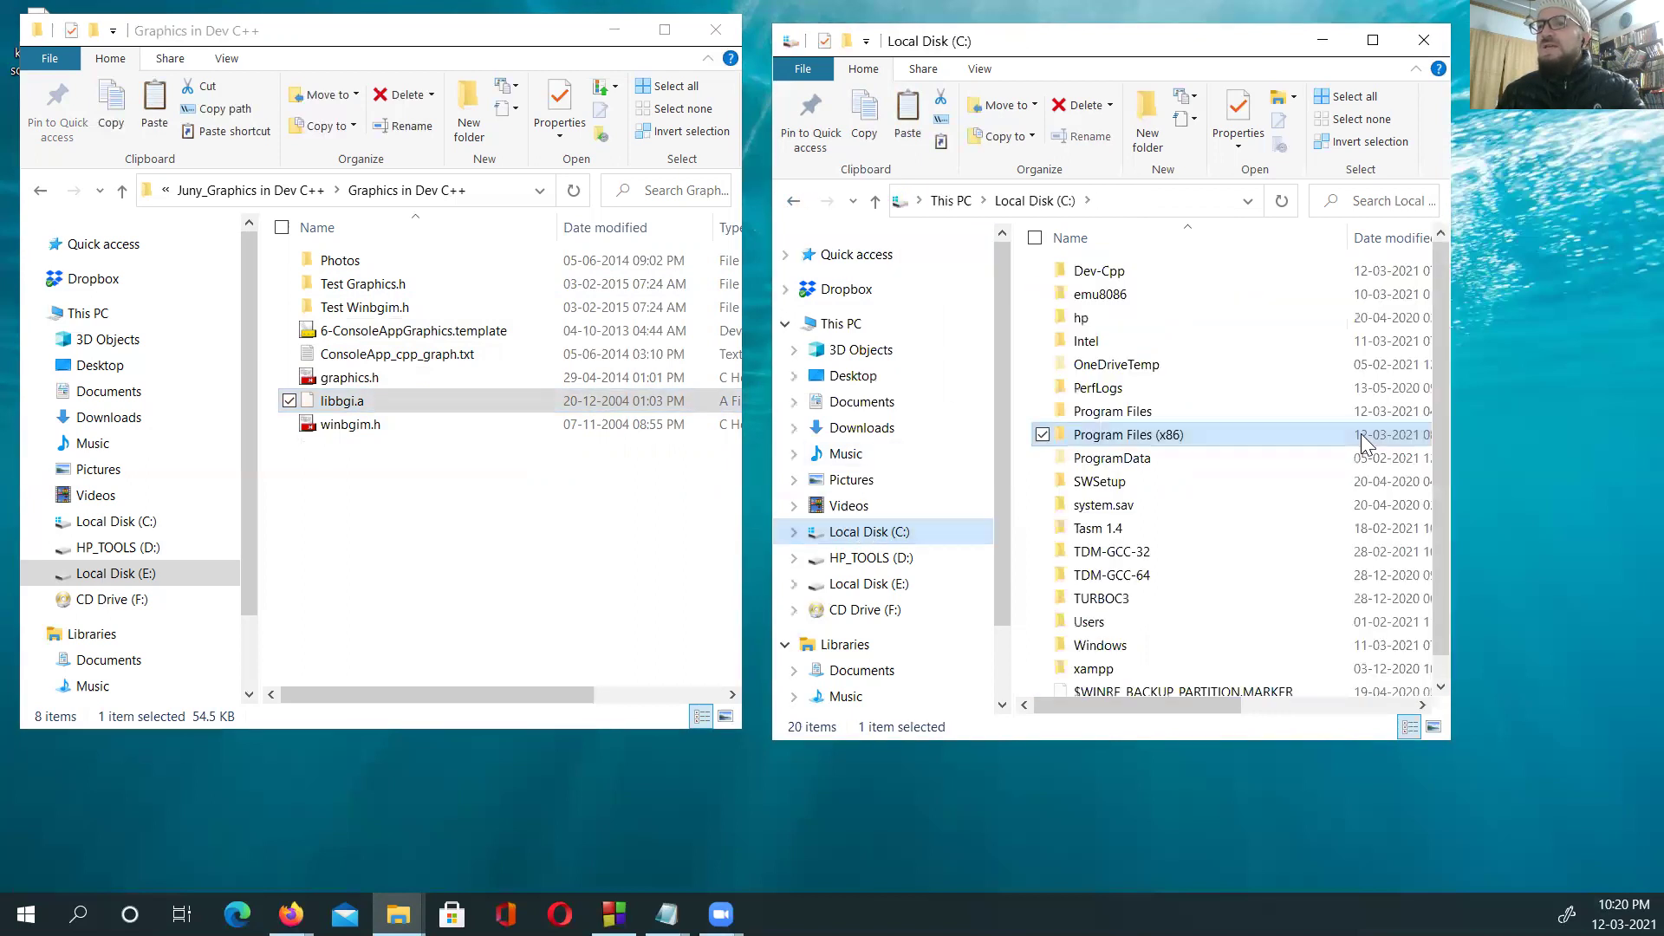
double_click(1161, 435)
double_click(1101, 390)
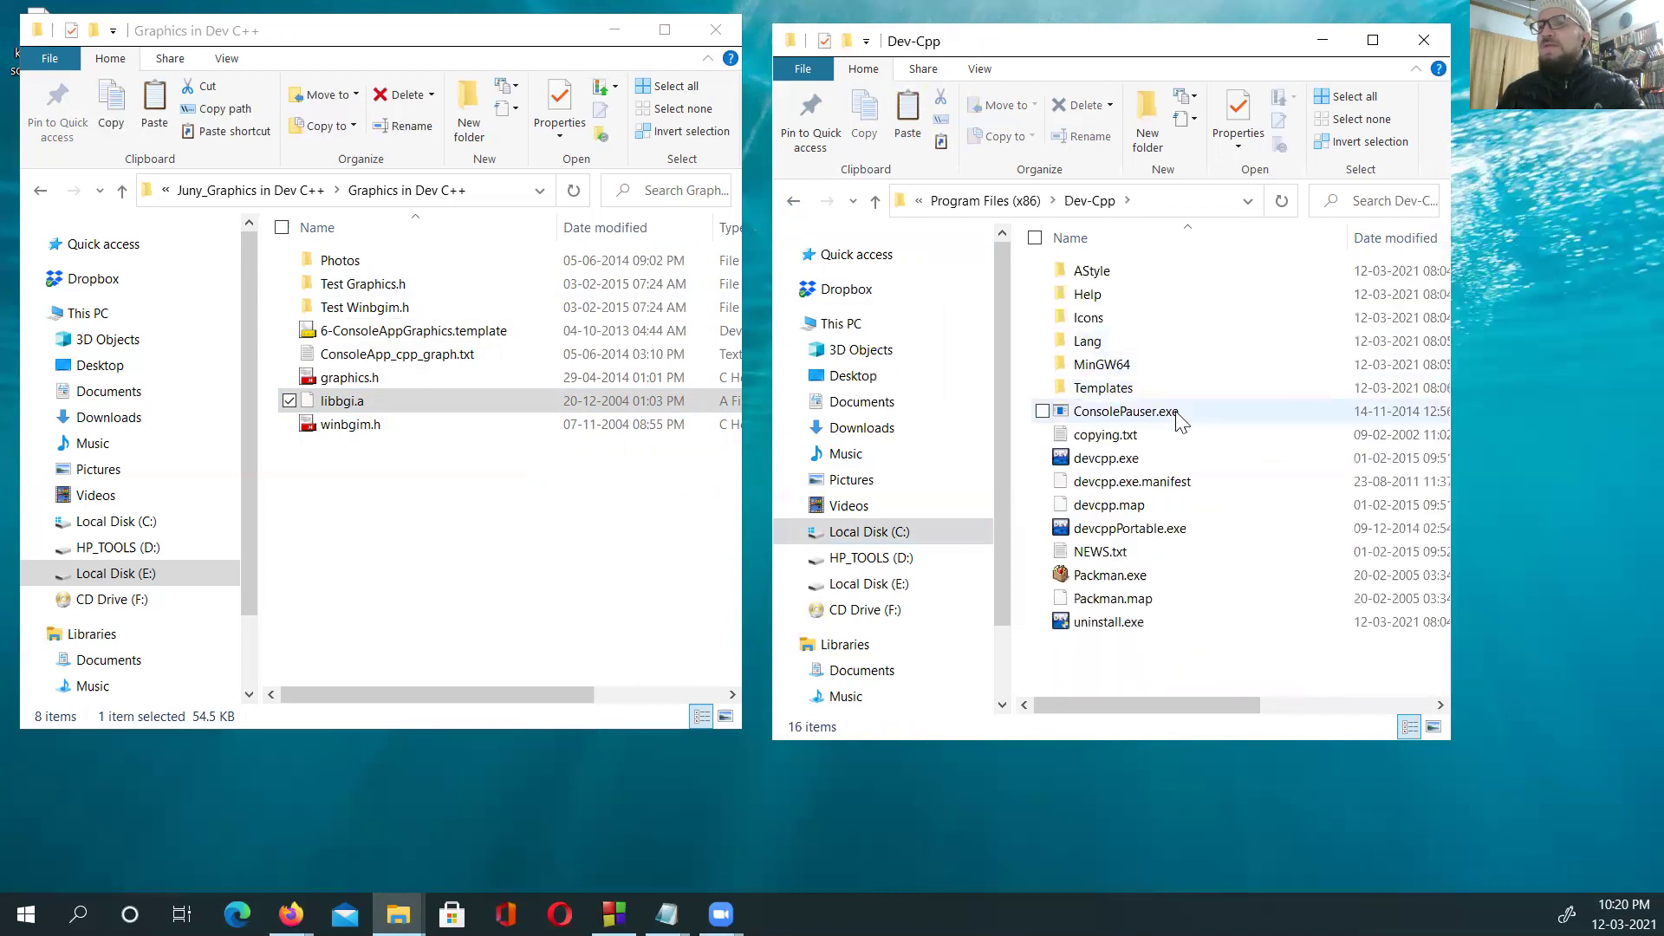
left_click(1117, 369)
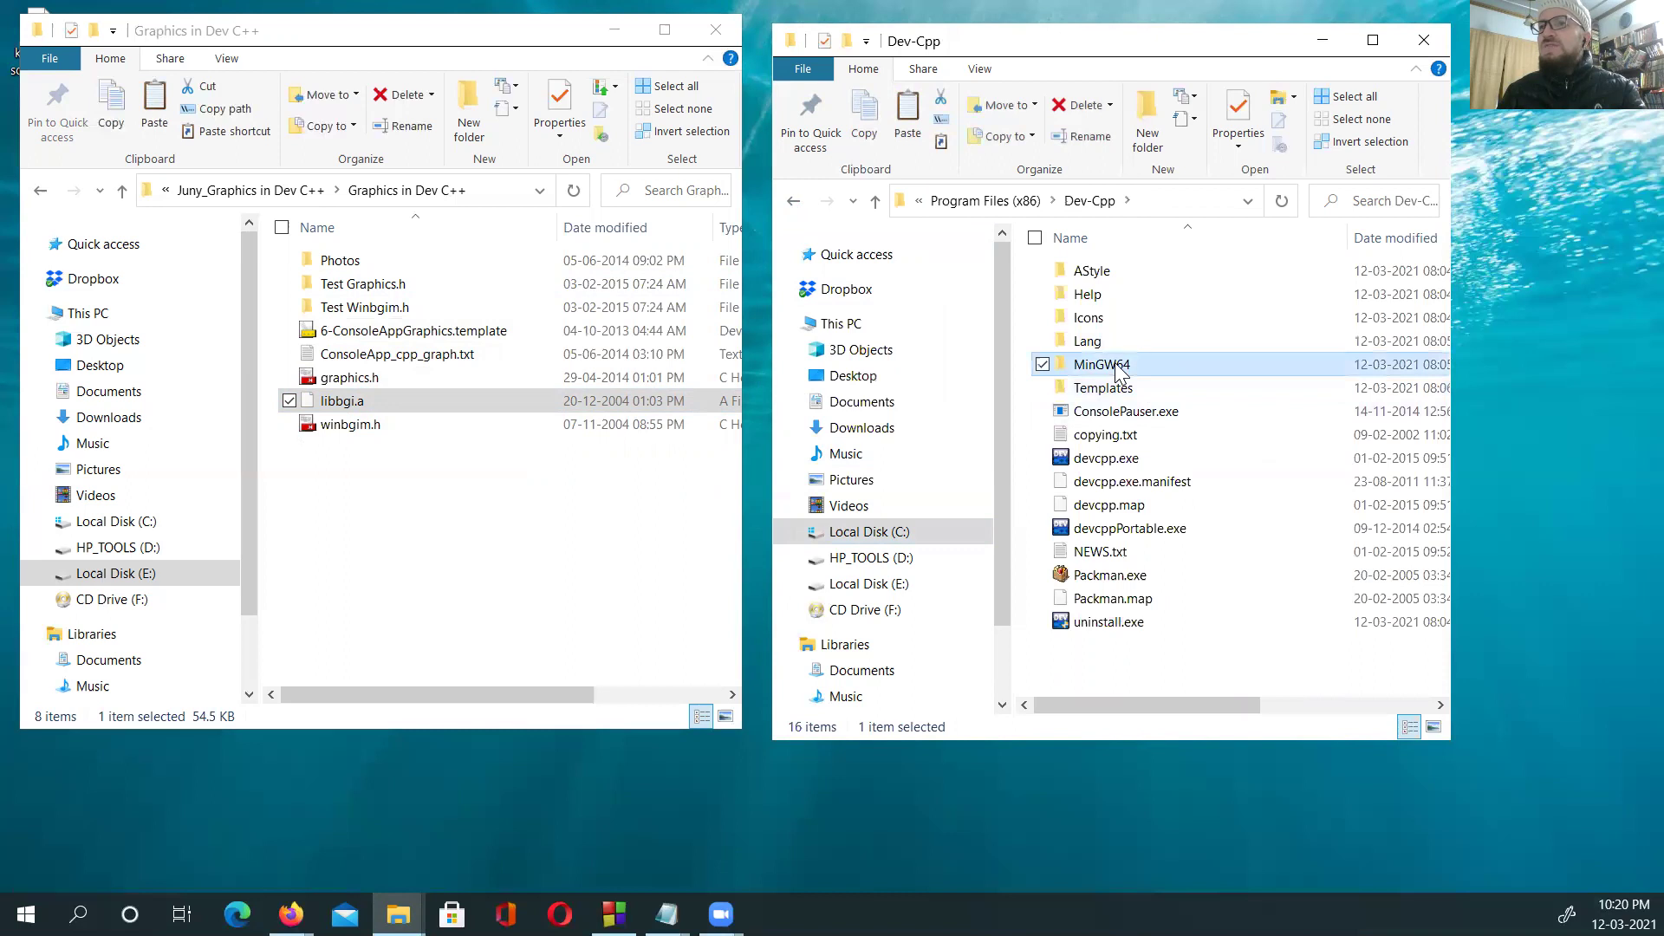
double_click(1117, 369)
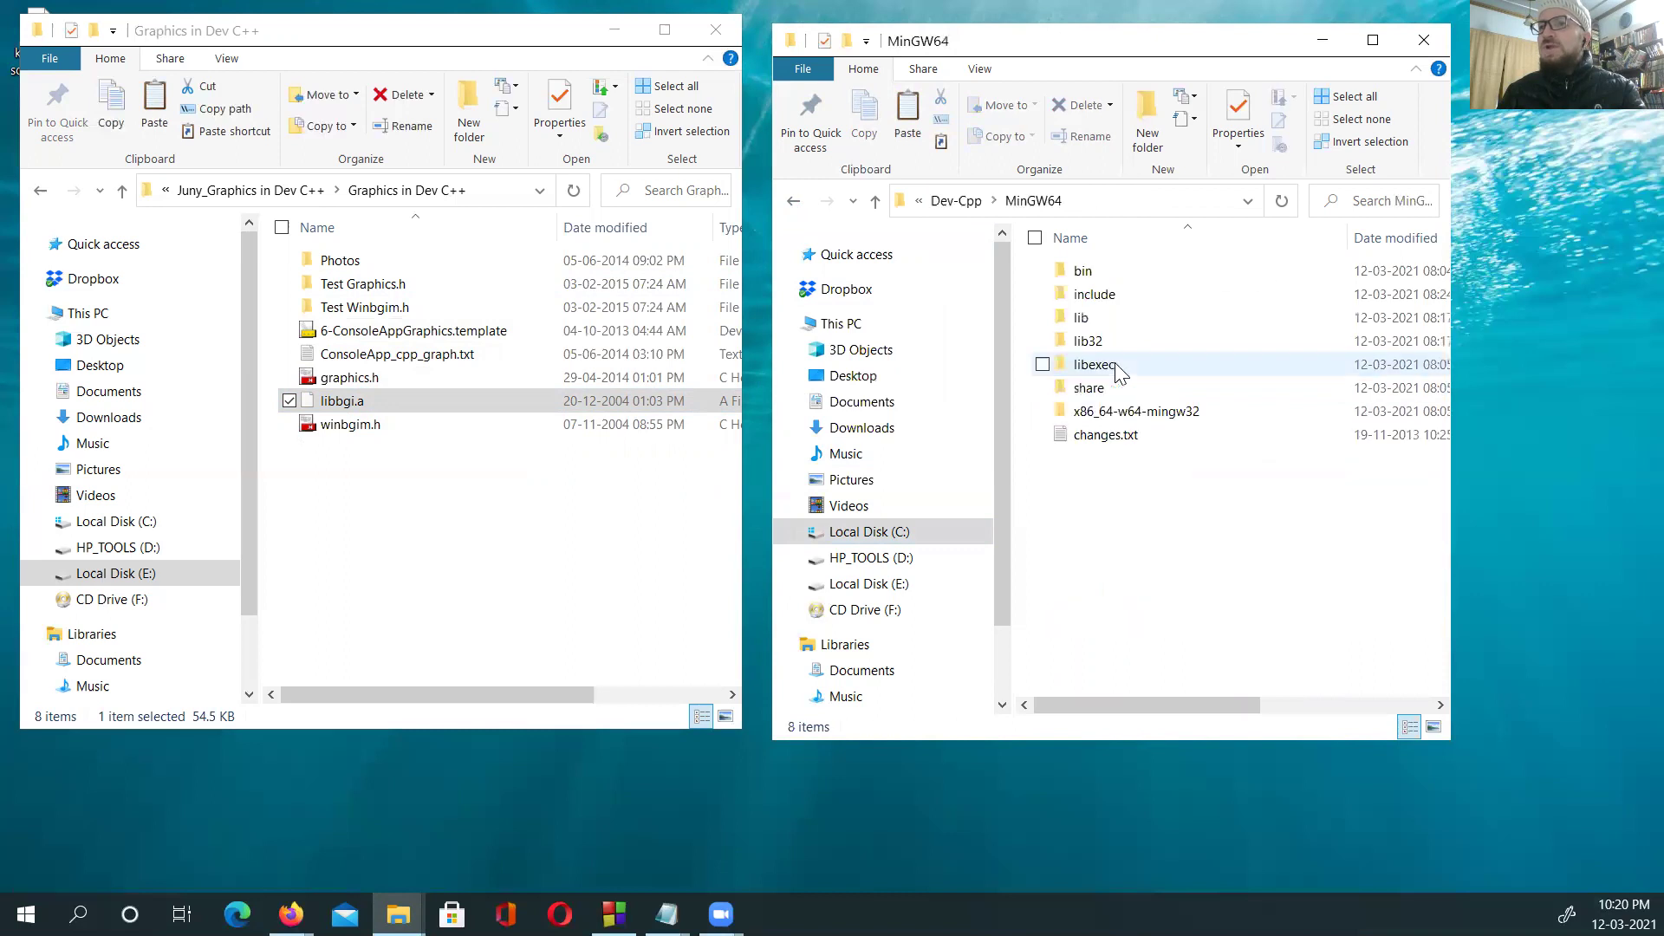
double_click(1118, 413)
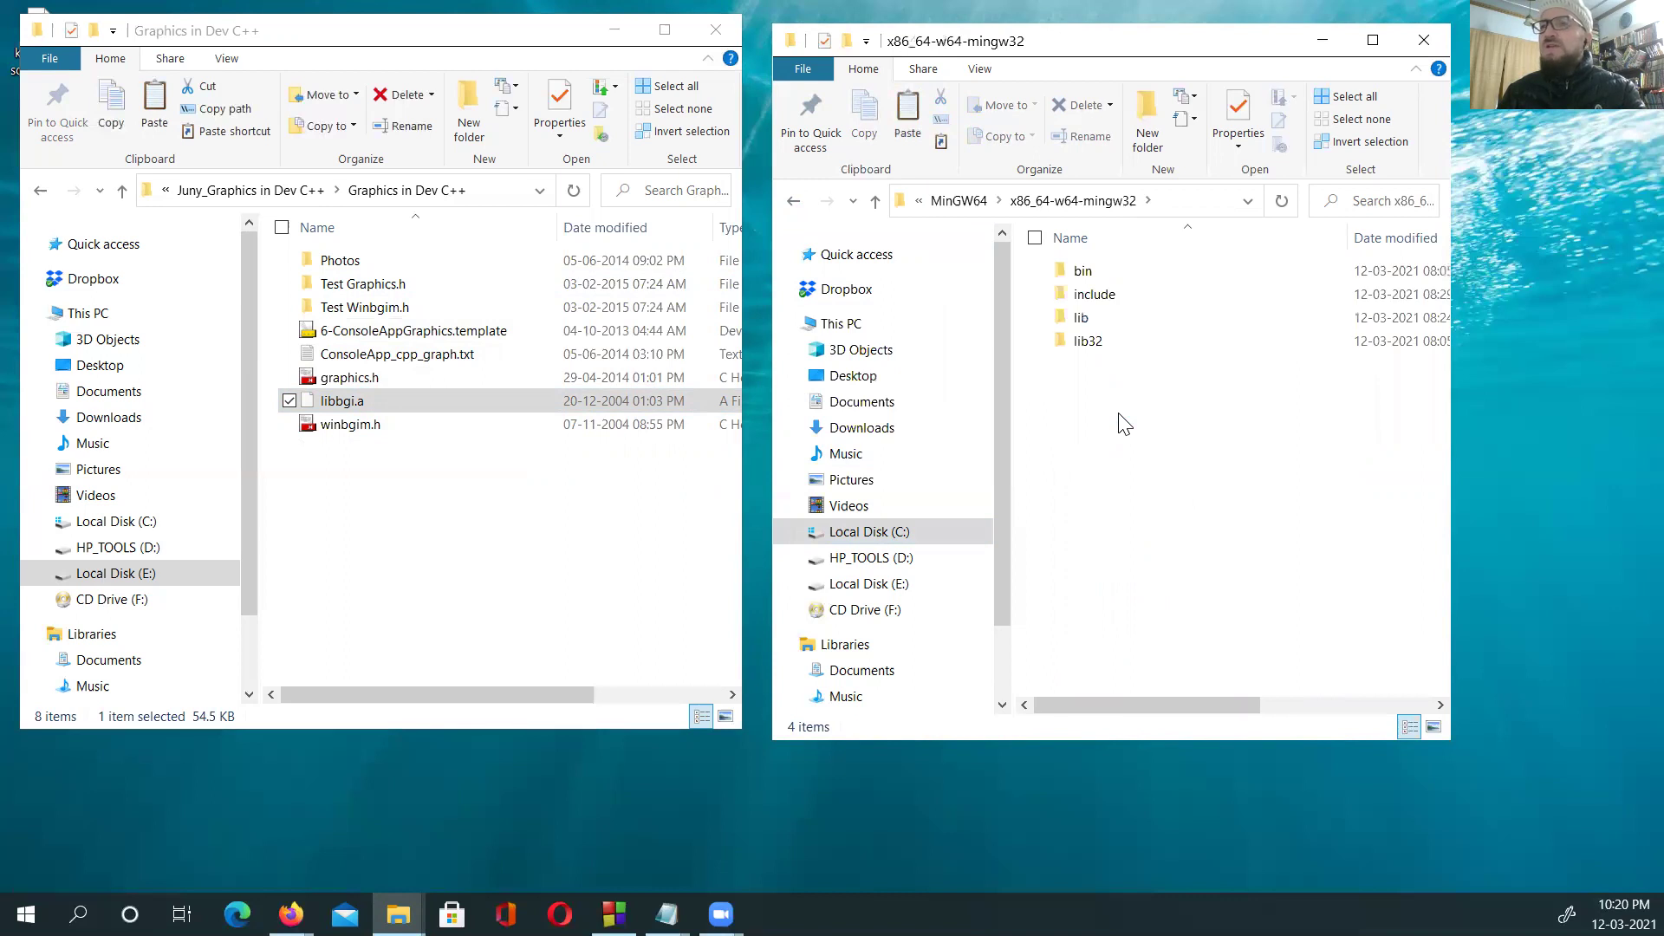
double_click(1086, 317)
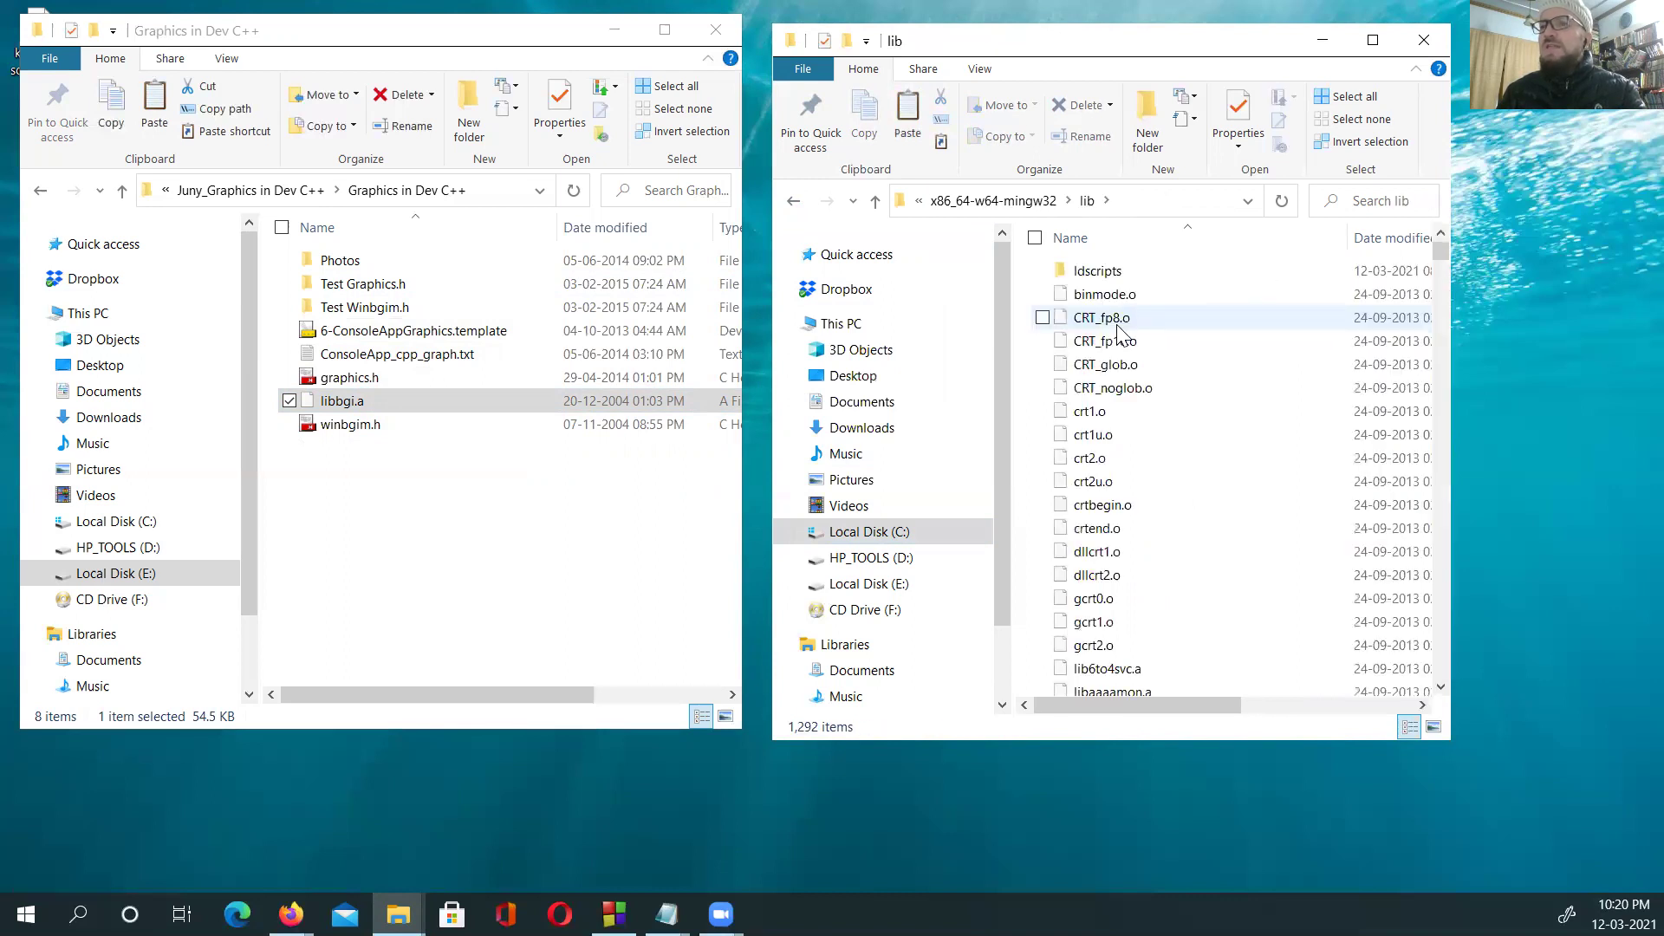
Step: Paste libbgi.a into the x86_64-w64-mingw32 lib folder, replacing the existing file and granting administrator permission
right_click(1182, 363)
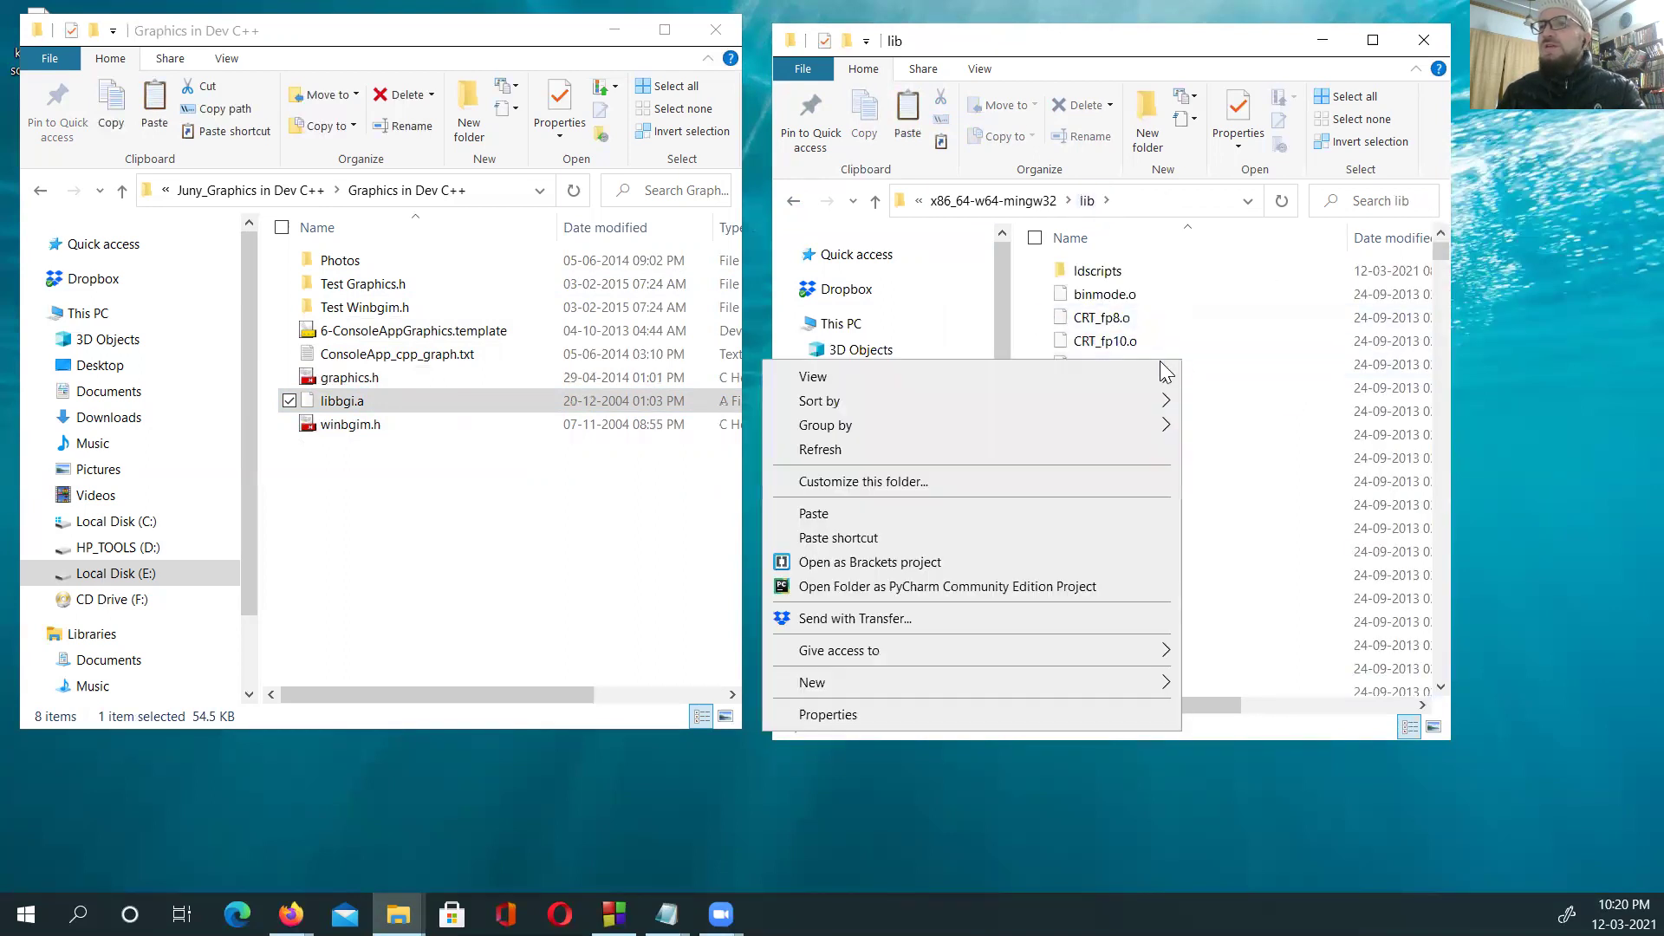
left_click(813, 513)
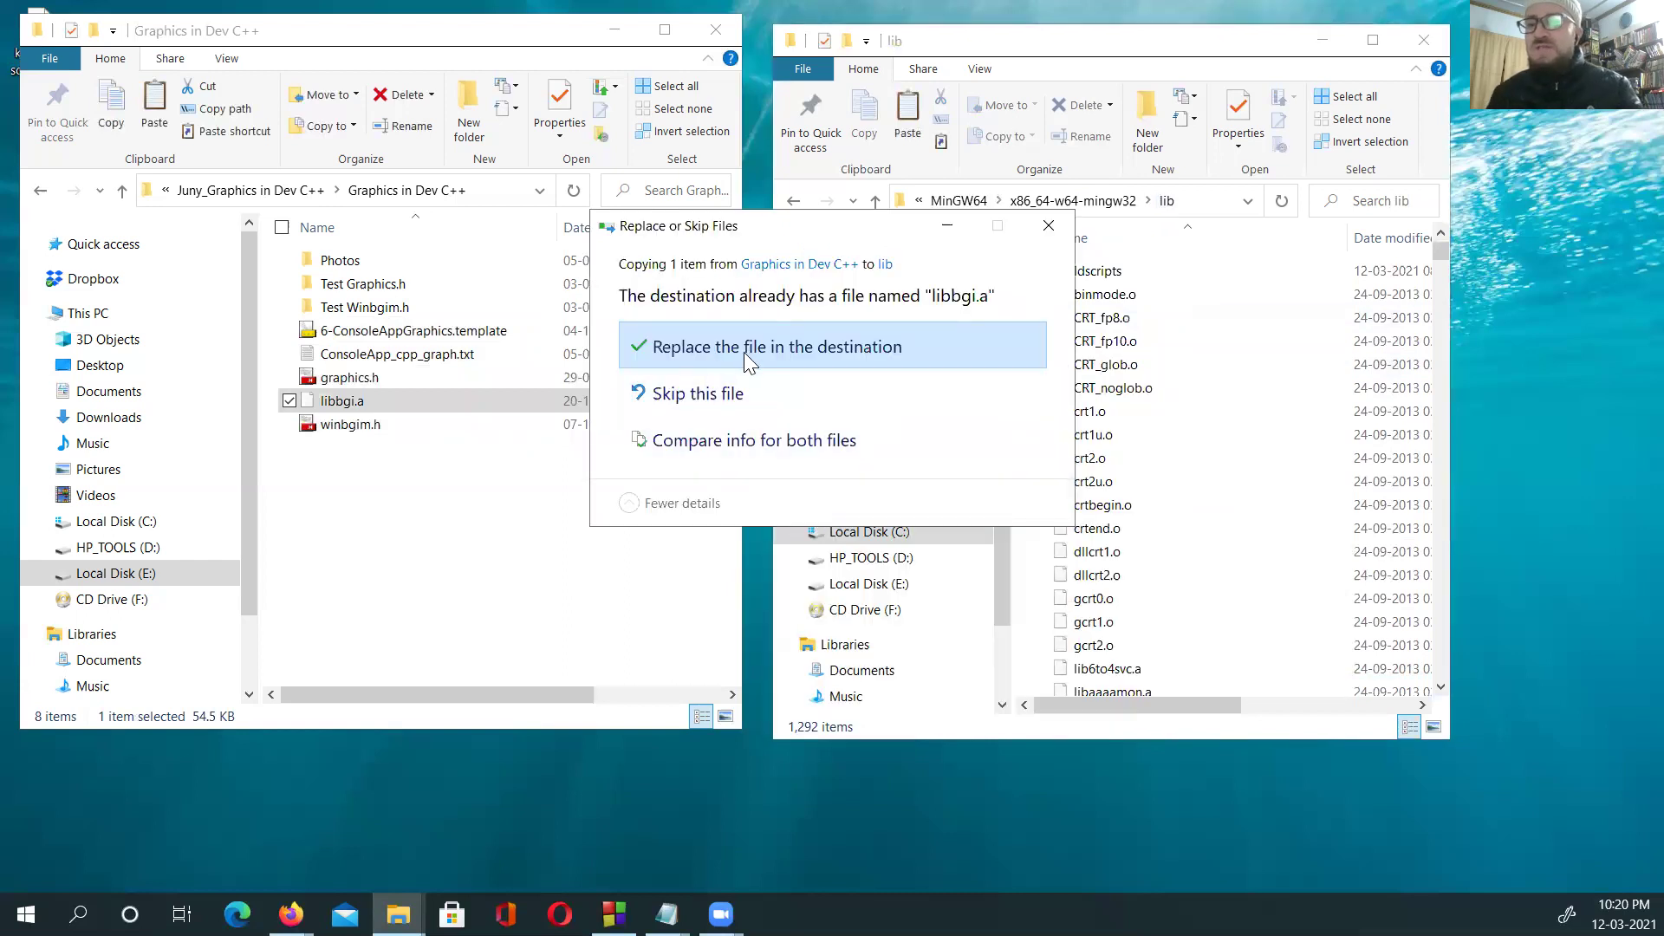
left_click(743, 352)
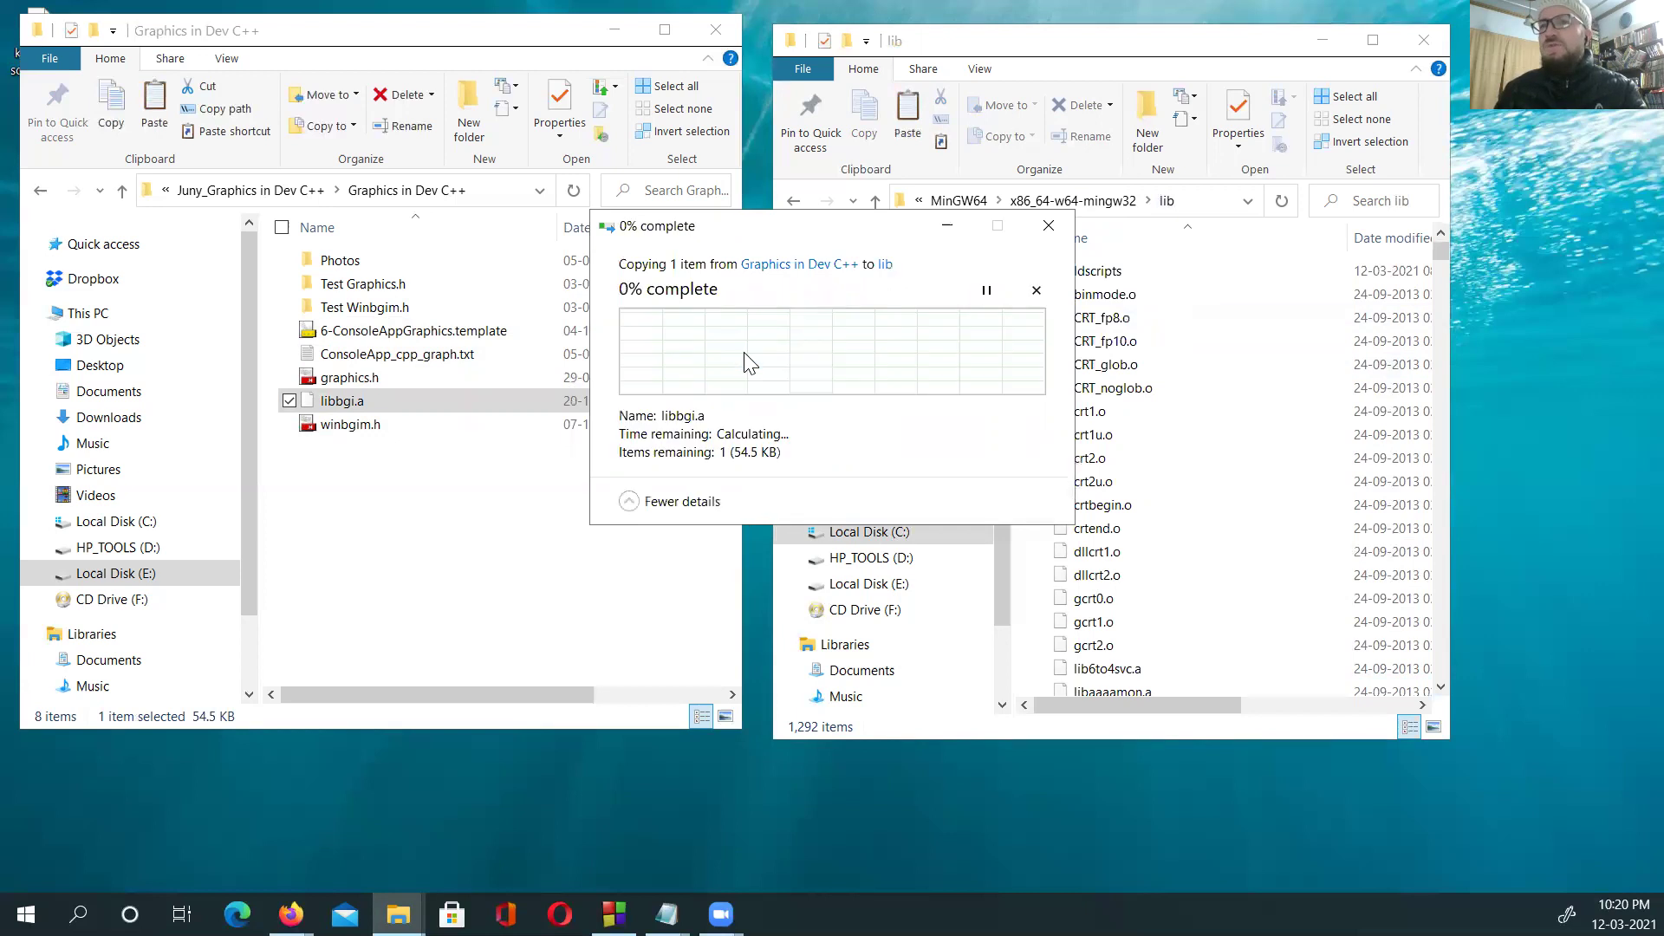
left_click(763, 357)
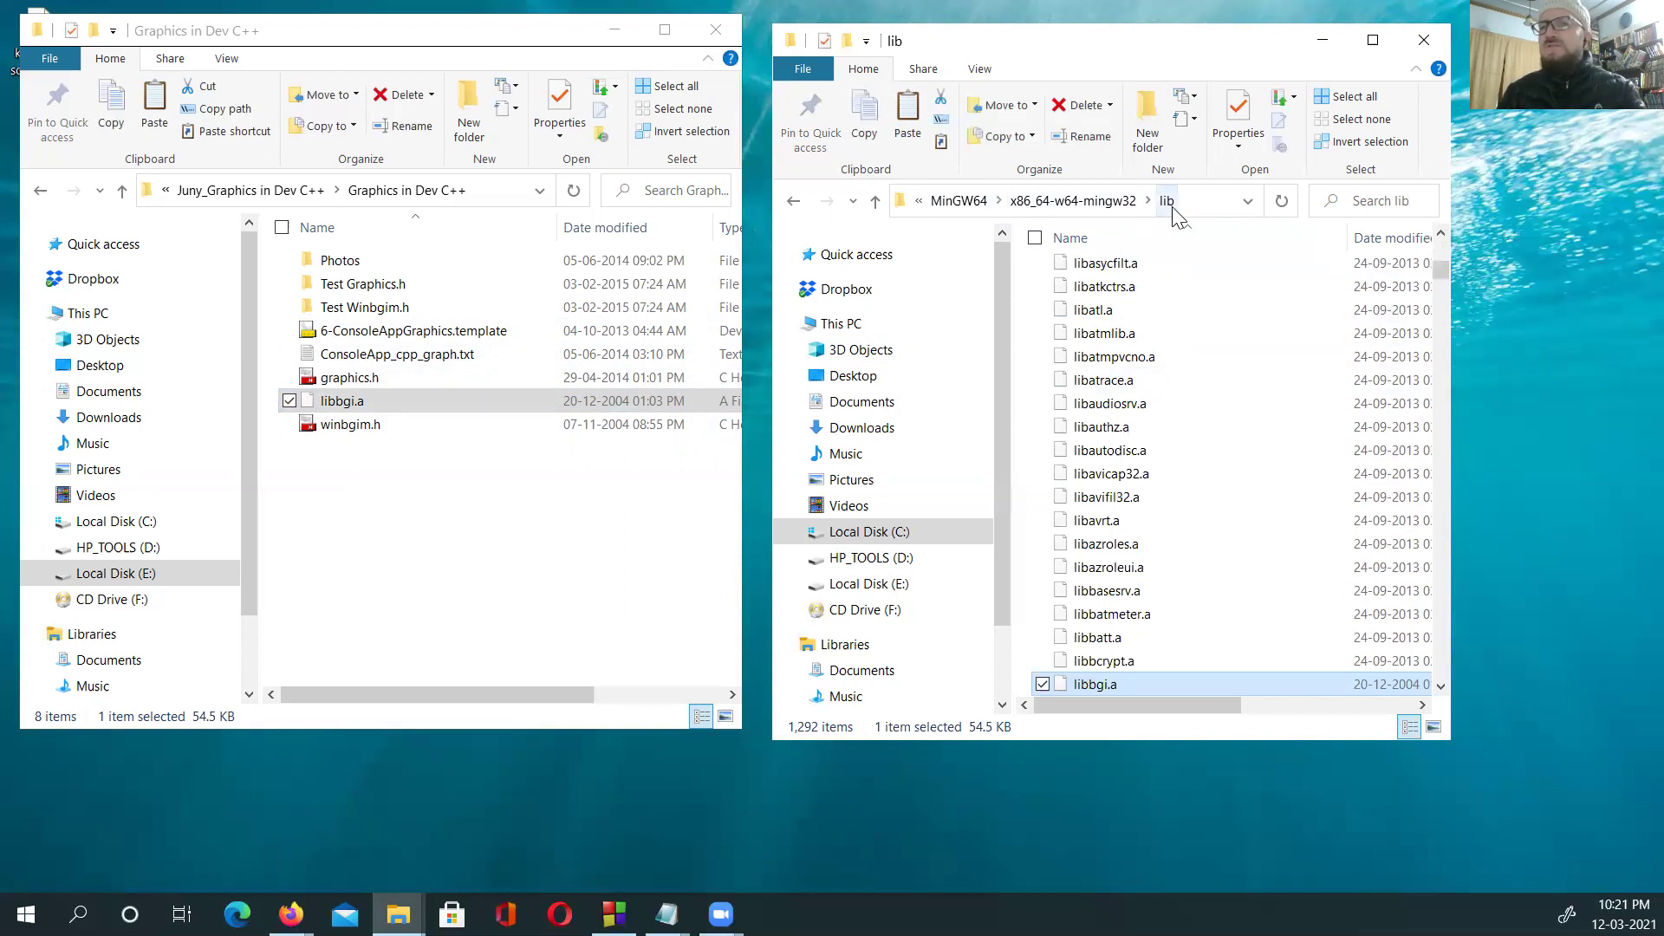
Step: Close both File Explorer windows, the lib folder and the Graphics in Dev C++ folder
left_click(1423, 40)
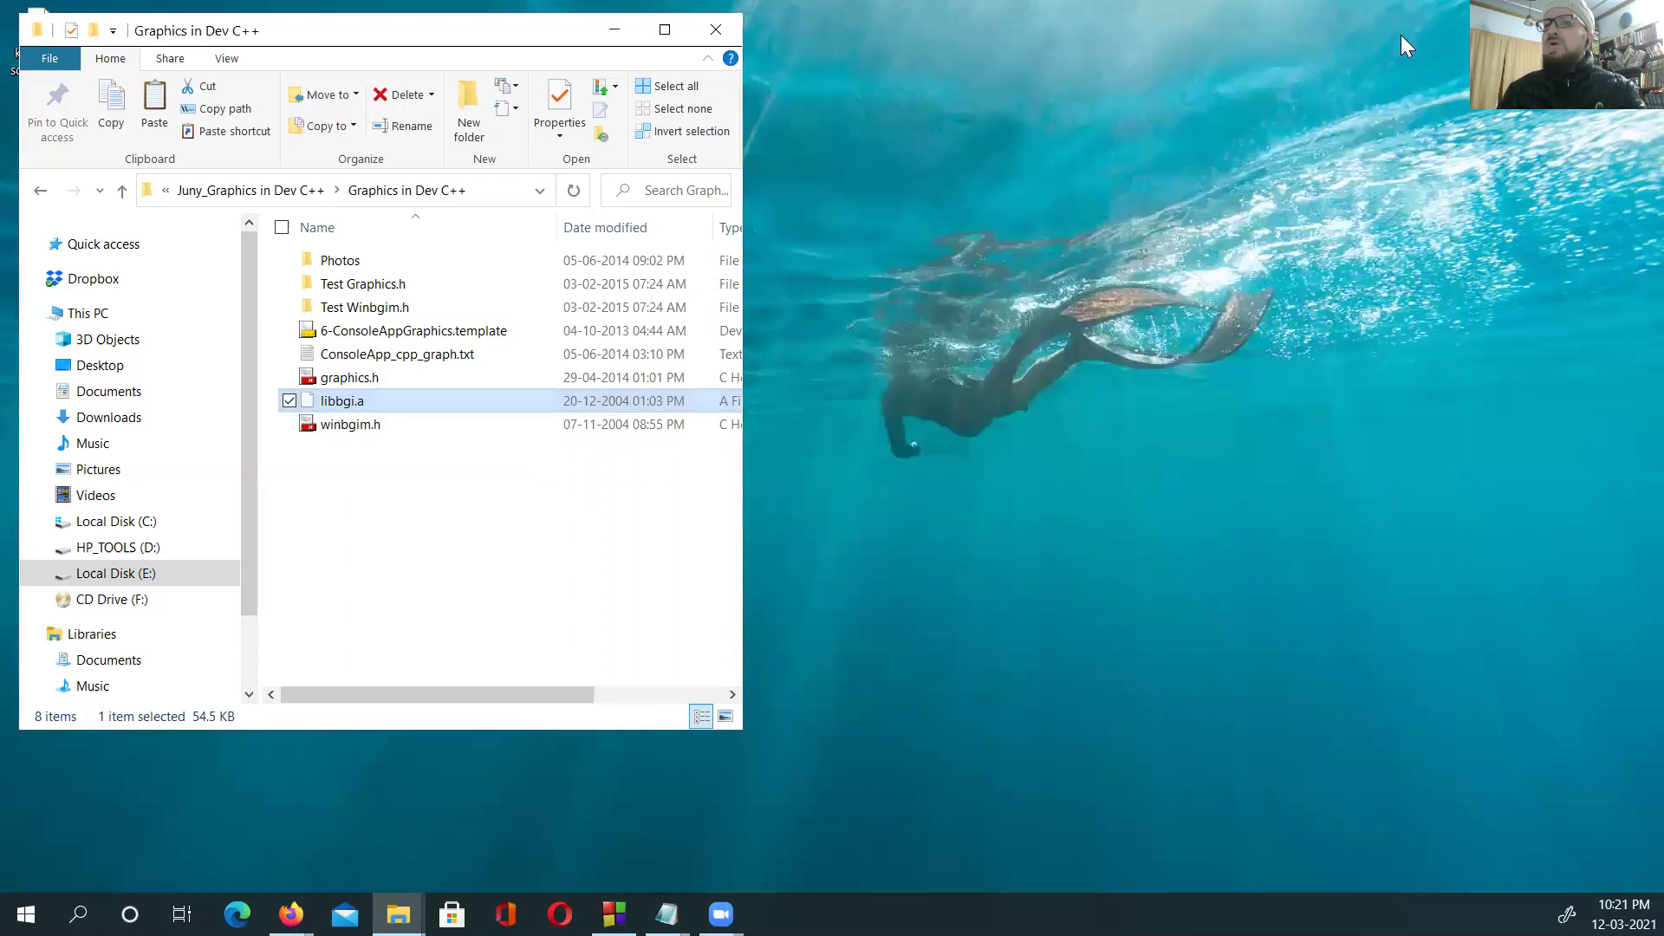
left_click_drag(688, 57, 809, 314)
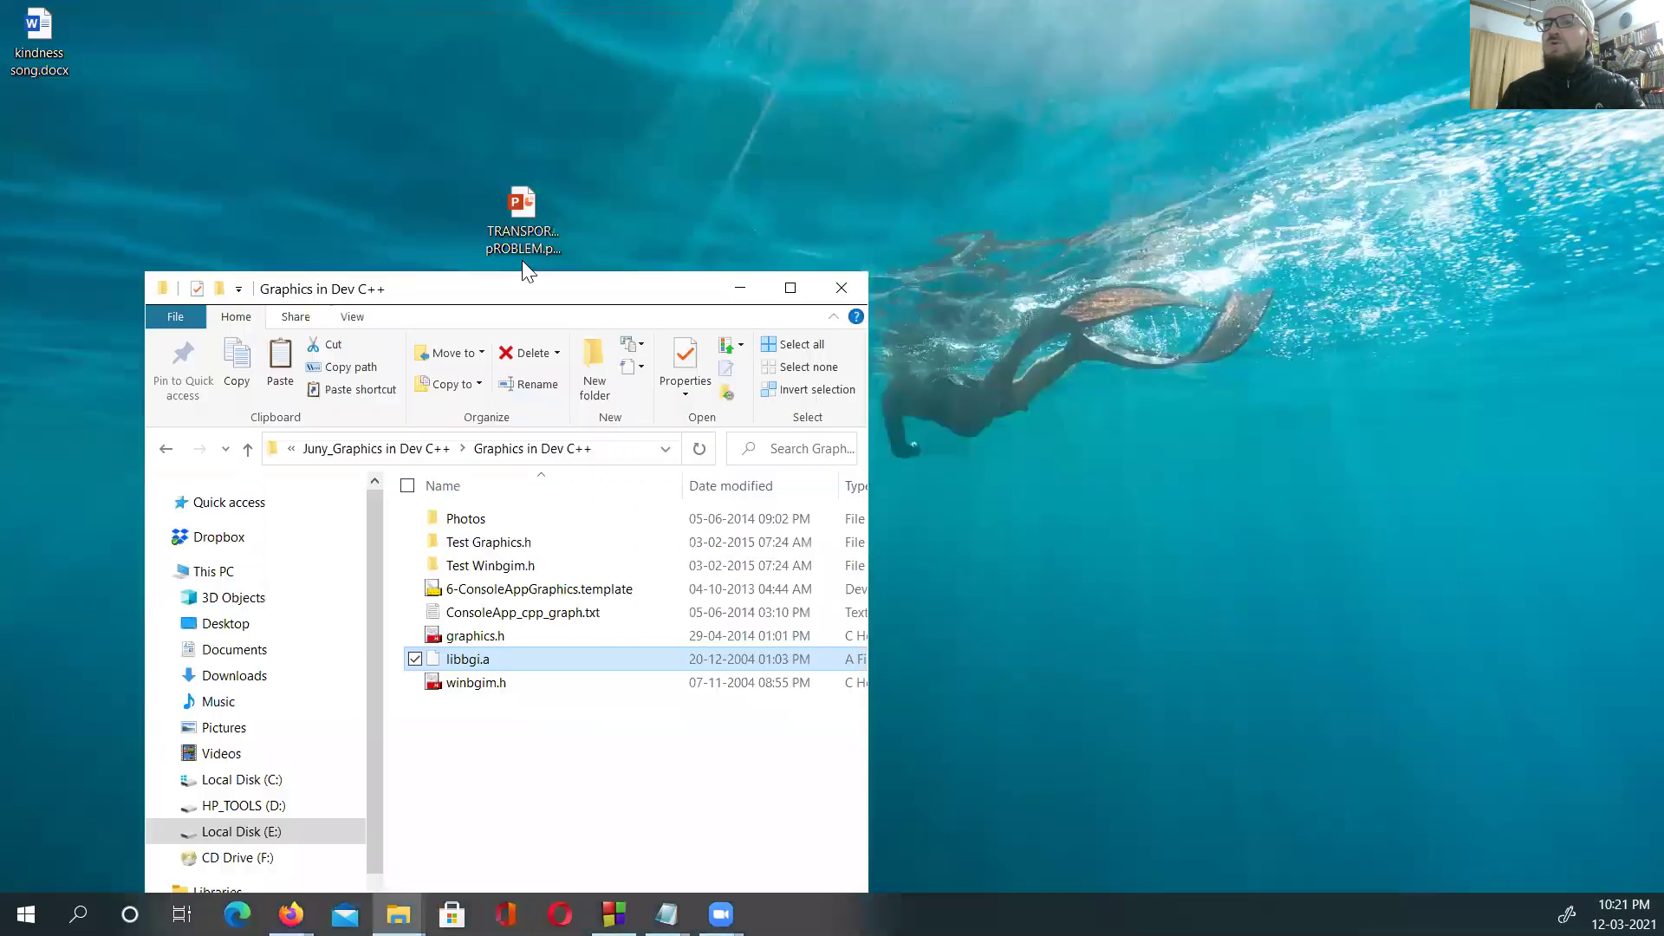
left_click(833, 291)
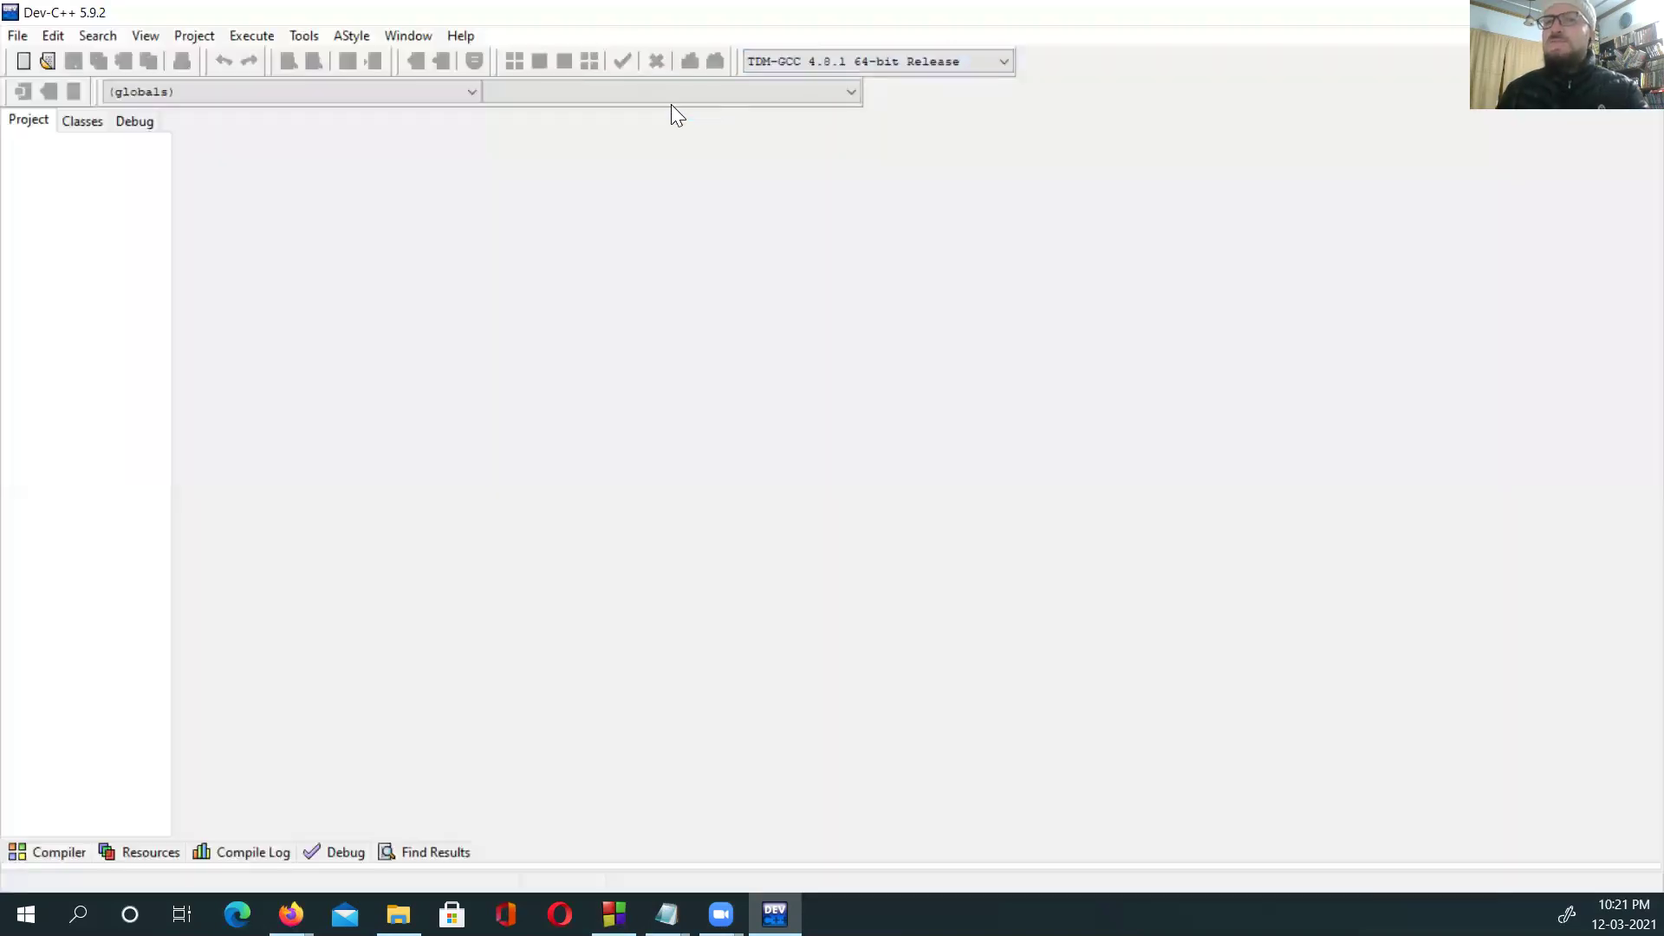
Step: In Dev-C++, create a C++ Console Graphics project named Graphics, save it as Graphics.dev in Documents, and expand its project tree
left_click(18, 36)
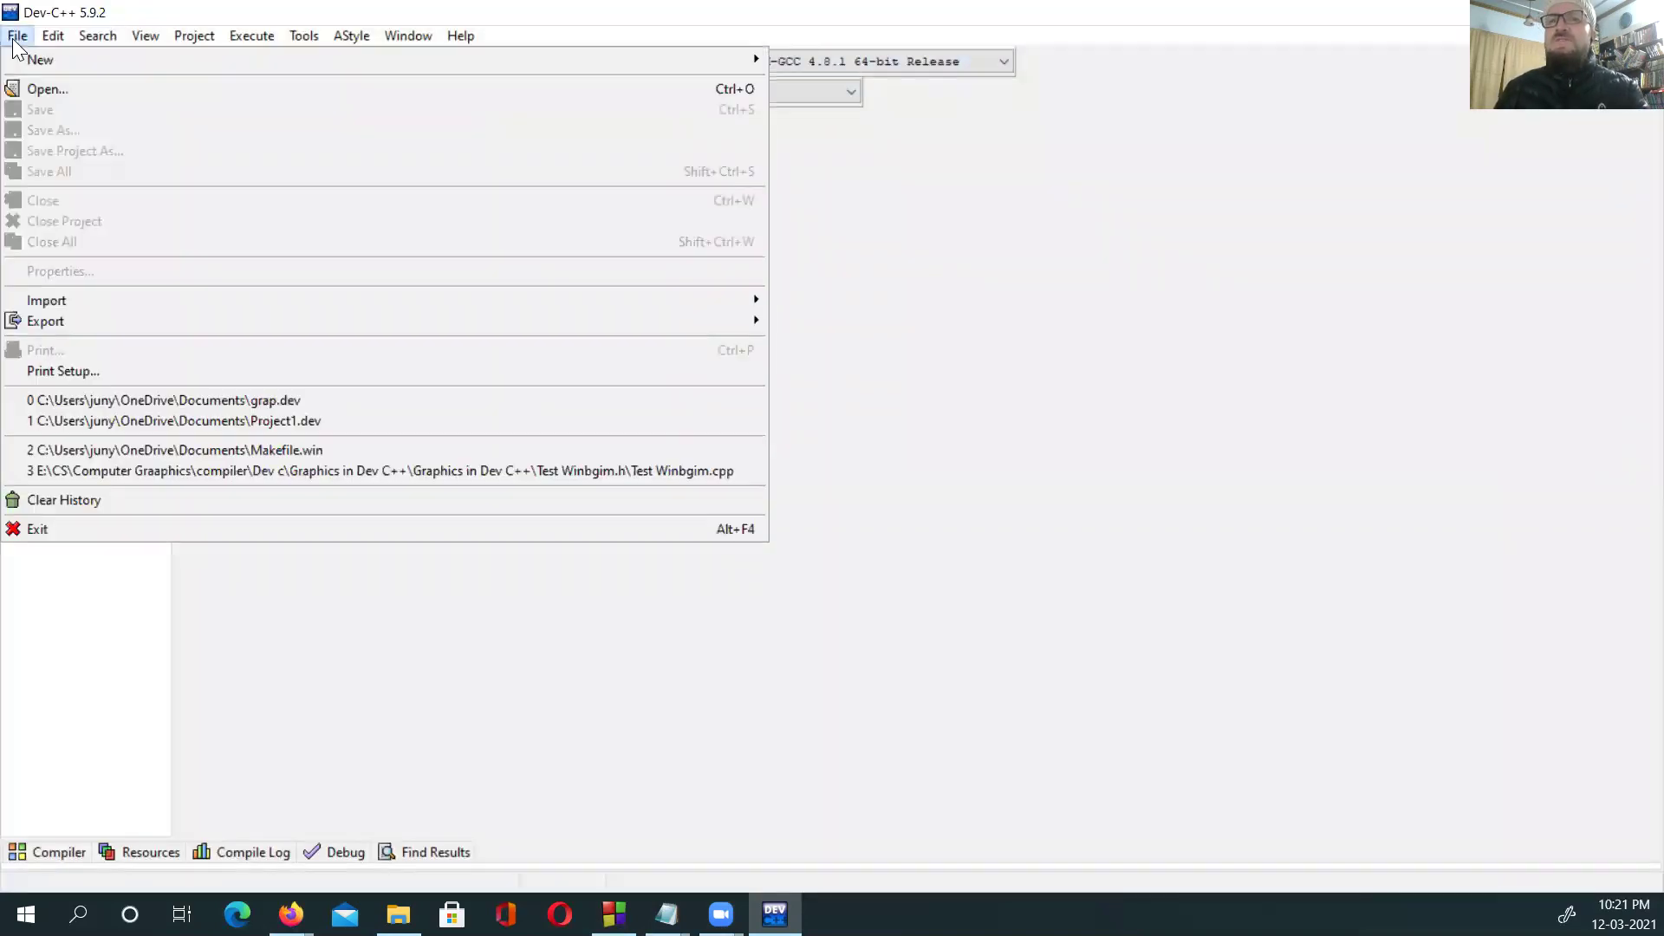
mouse_move(50, 60)
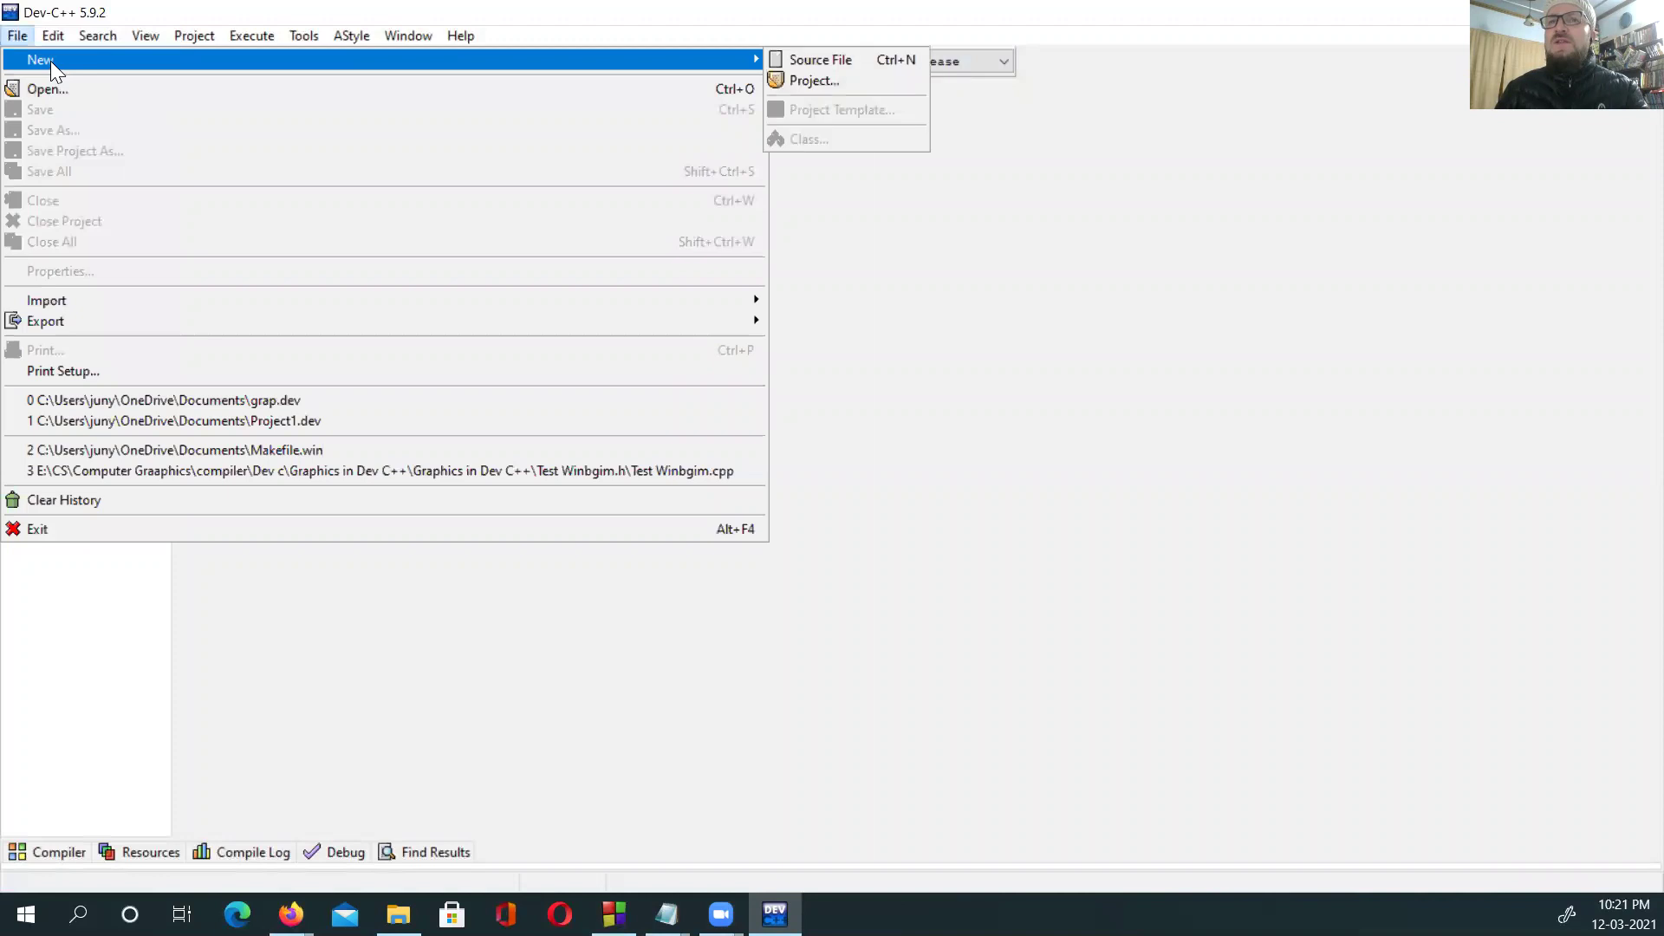
left_click(821, 81)
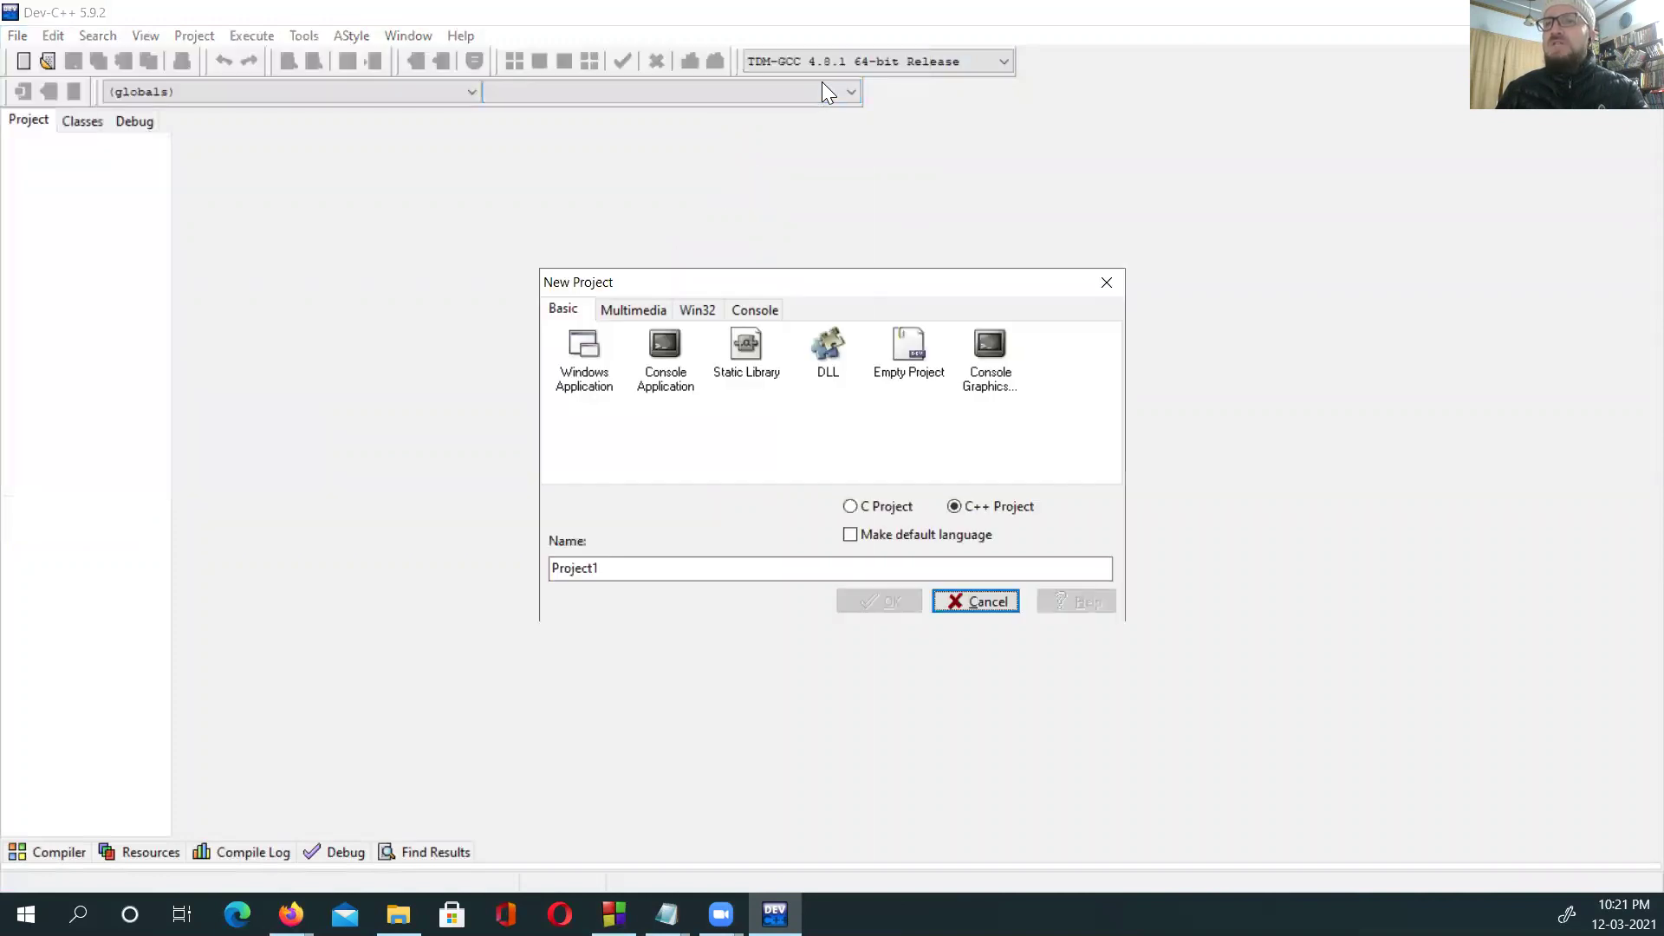
left_click(989, 351)
left_click_drag(628, 565, 241, 557)
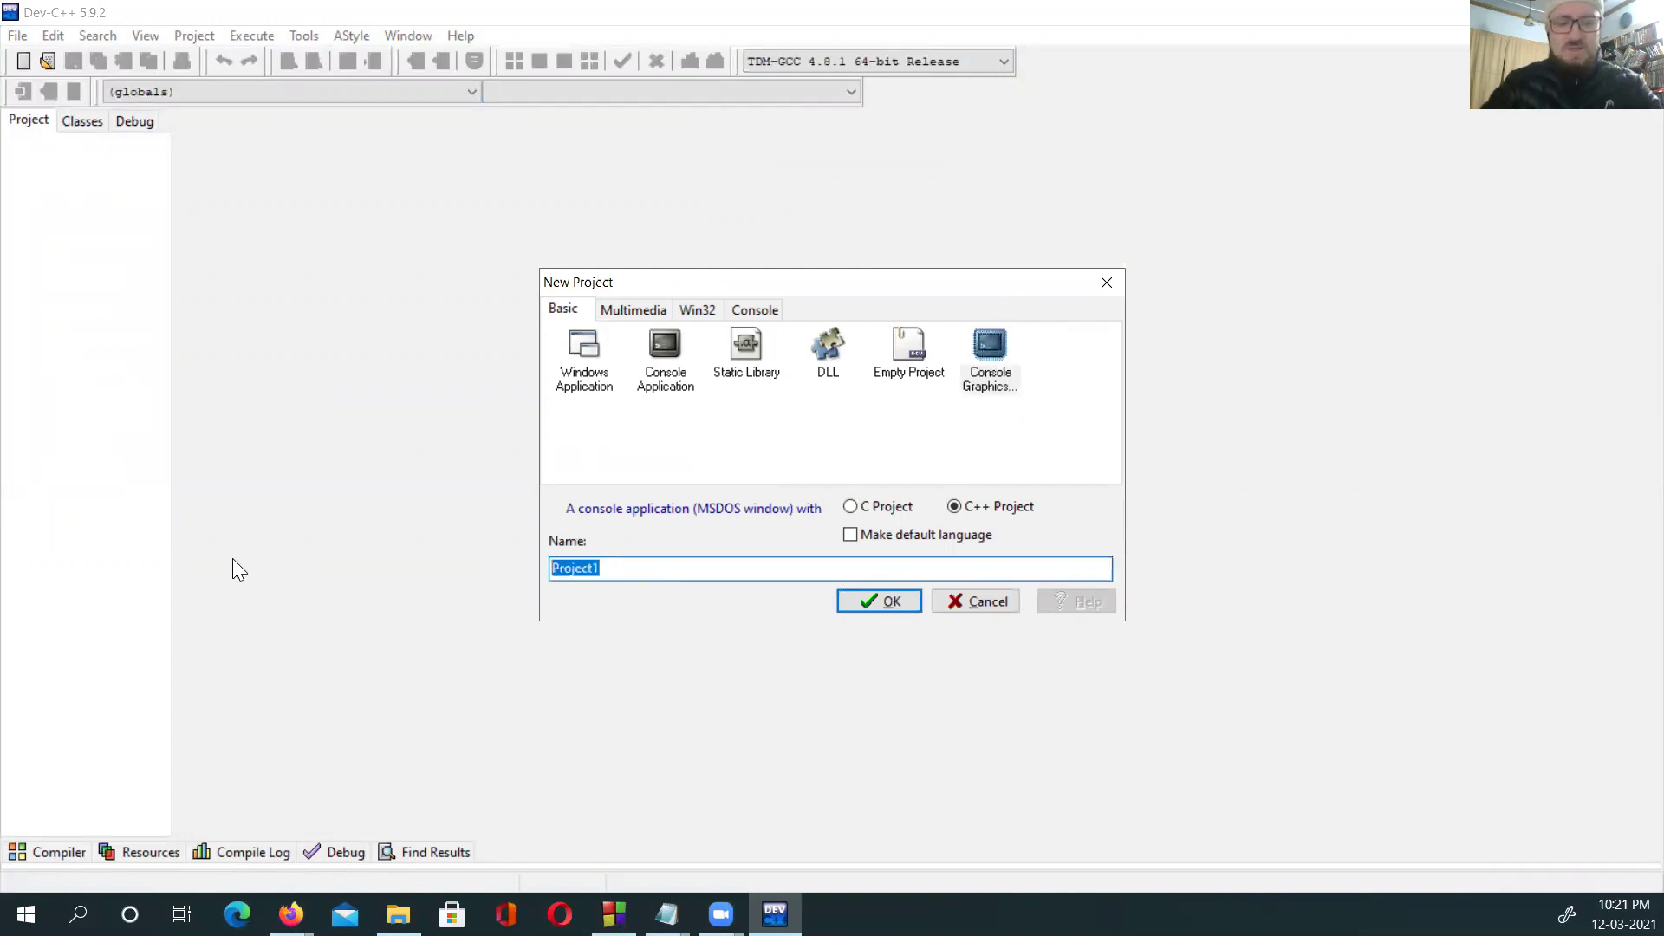
type("Graphics")
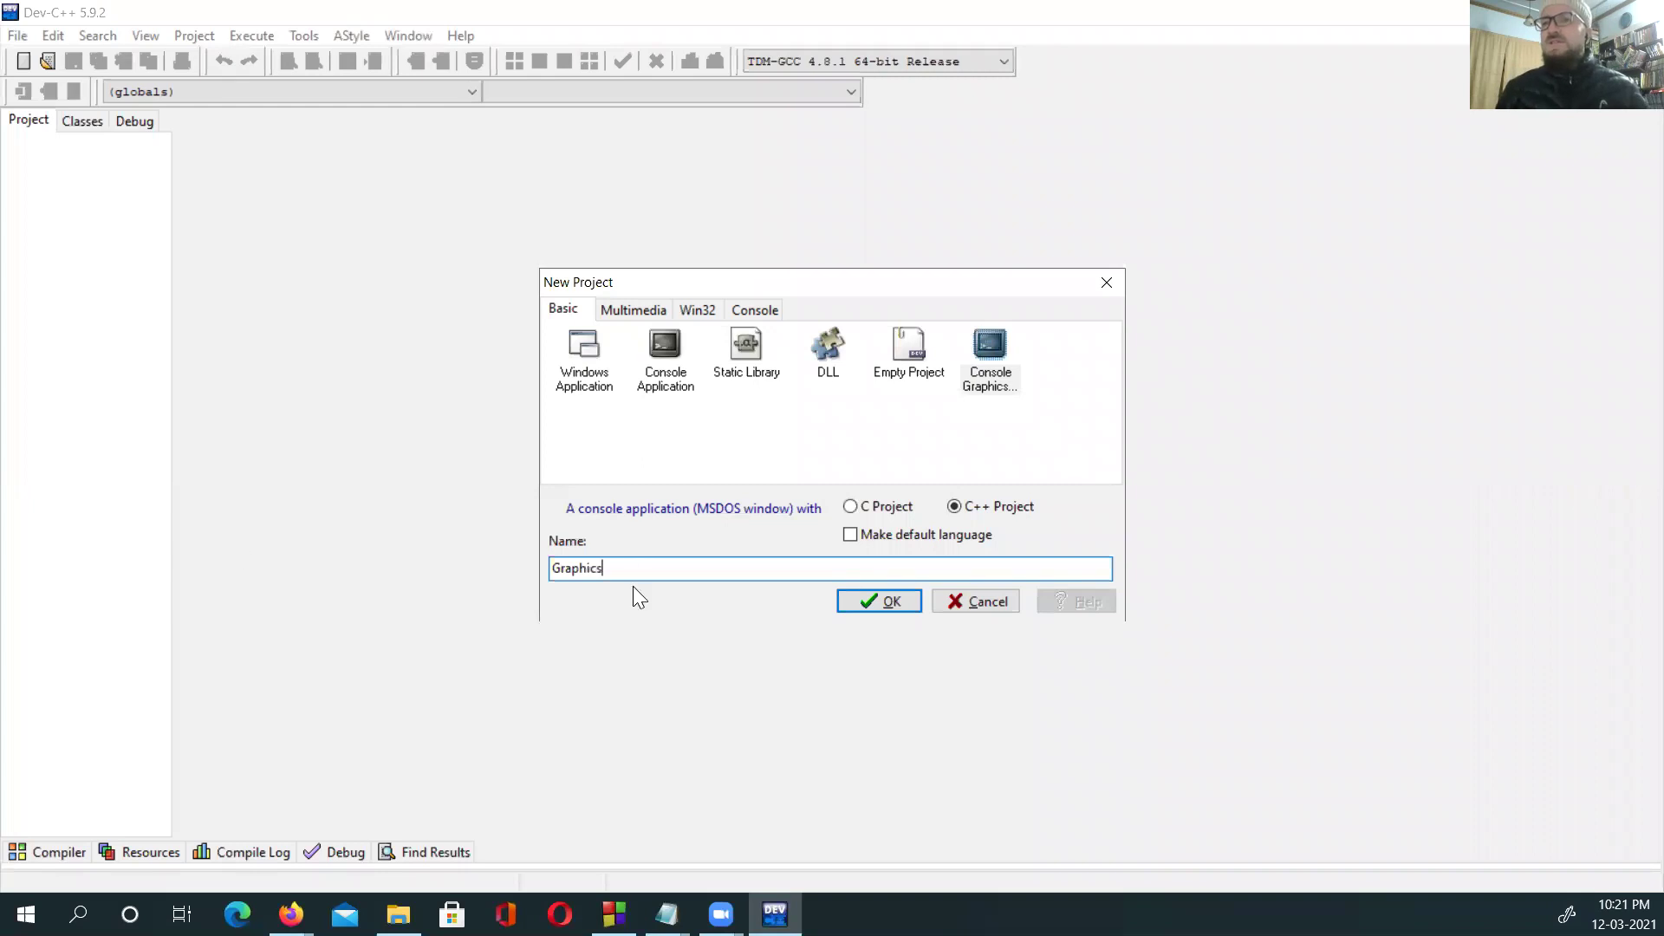
left_click(898, 605)
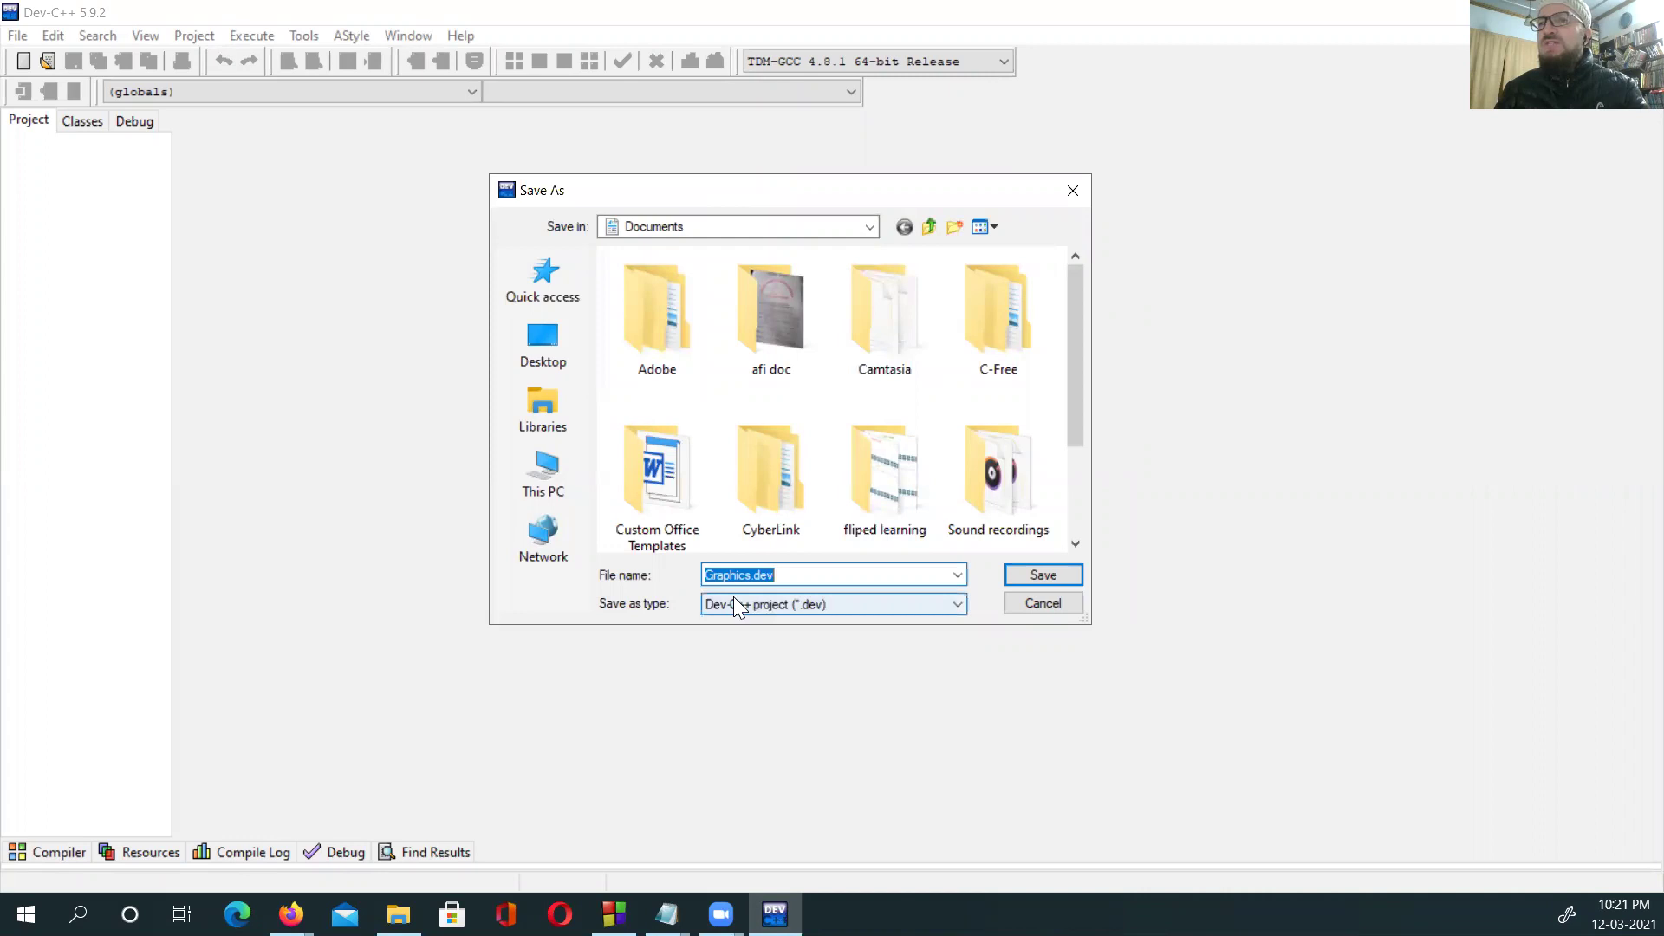
left_click(1034, 578)
left_click(17, 145)
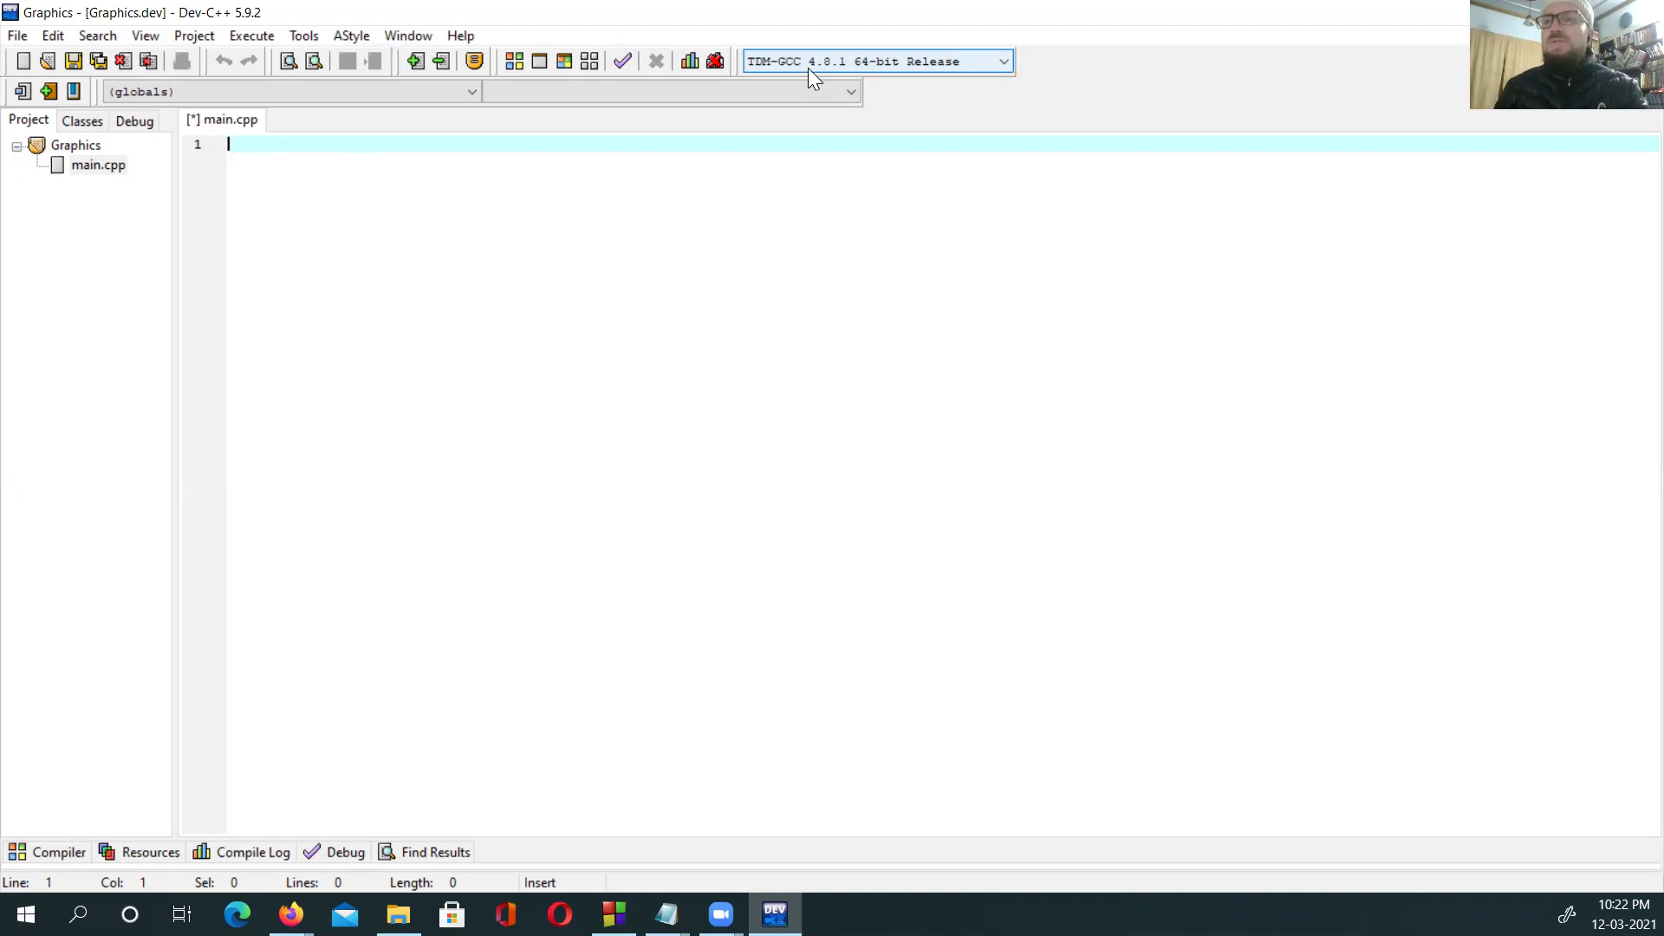
Step: Switch the project's compiler set to TDM-GCC 4.8.1 32-bit Release, agreeing to discard the set's customizations
left_click(830, 60)
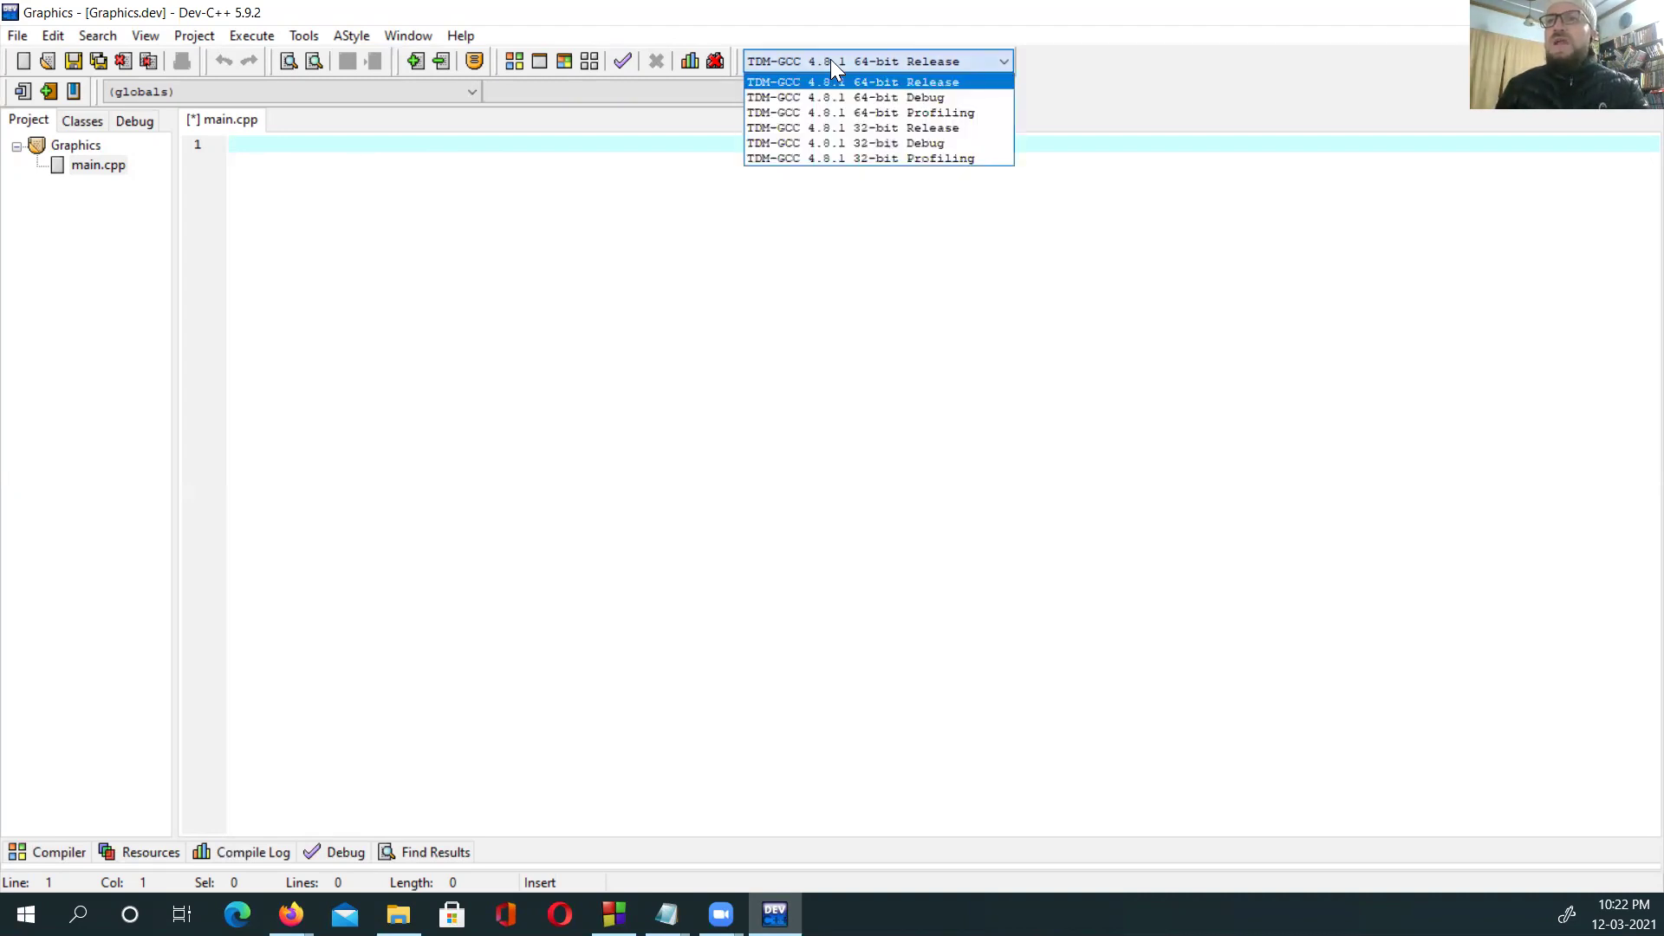
left_click(865, 128)
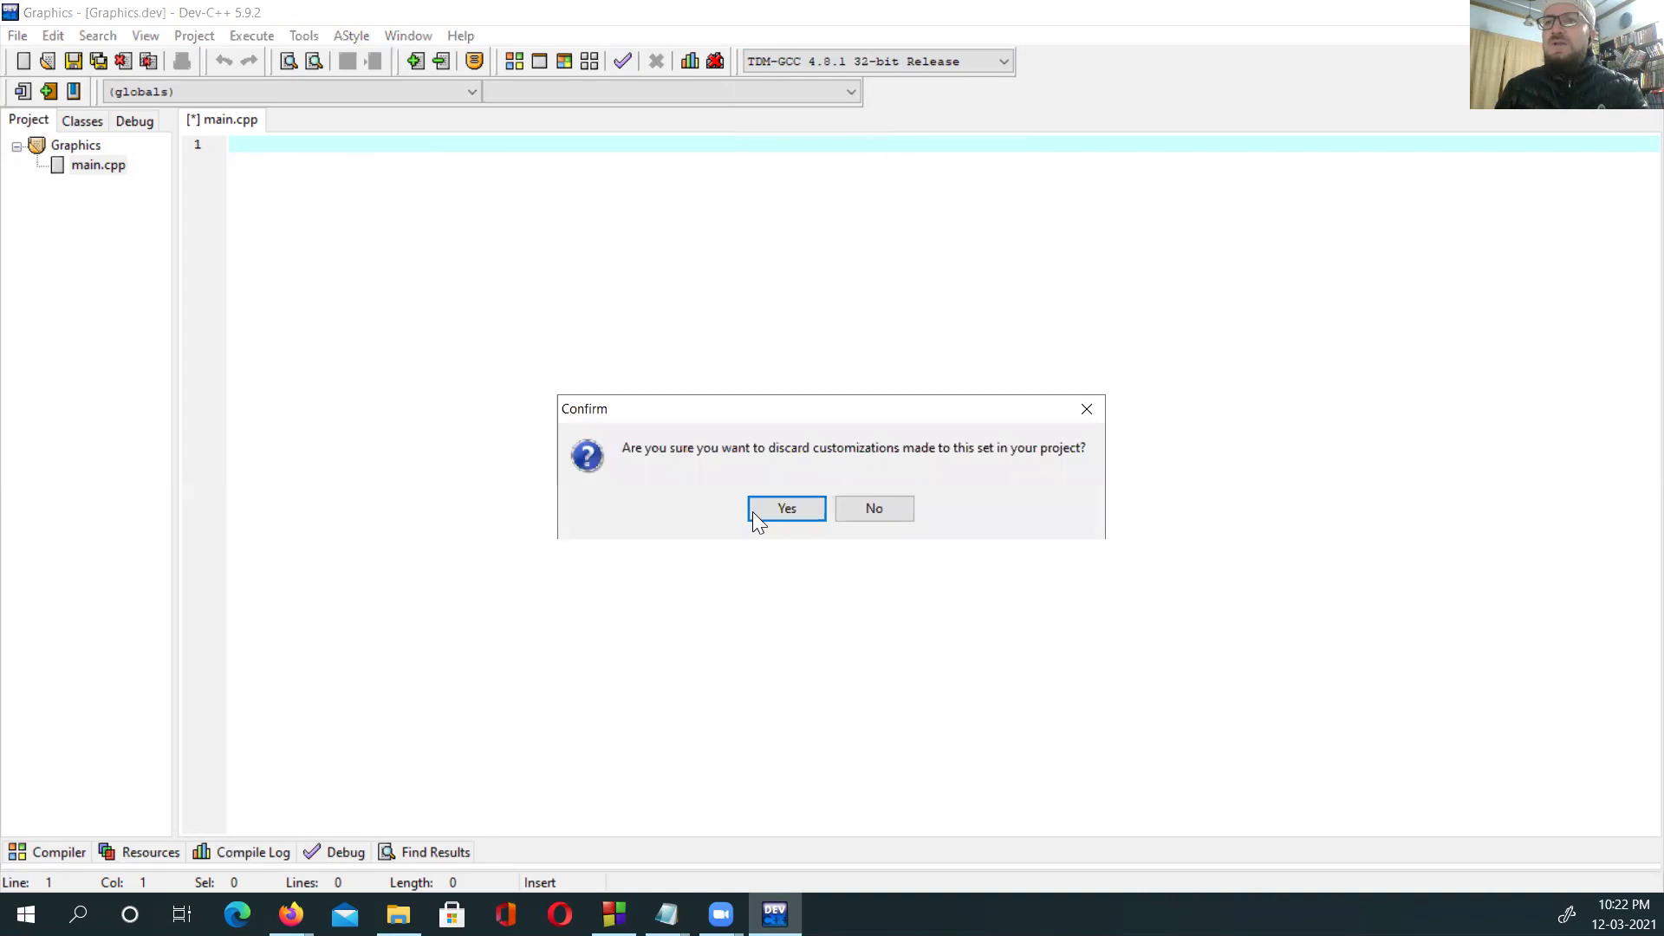
left_click(776, 508)
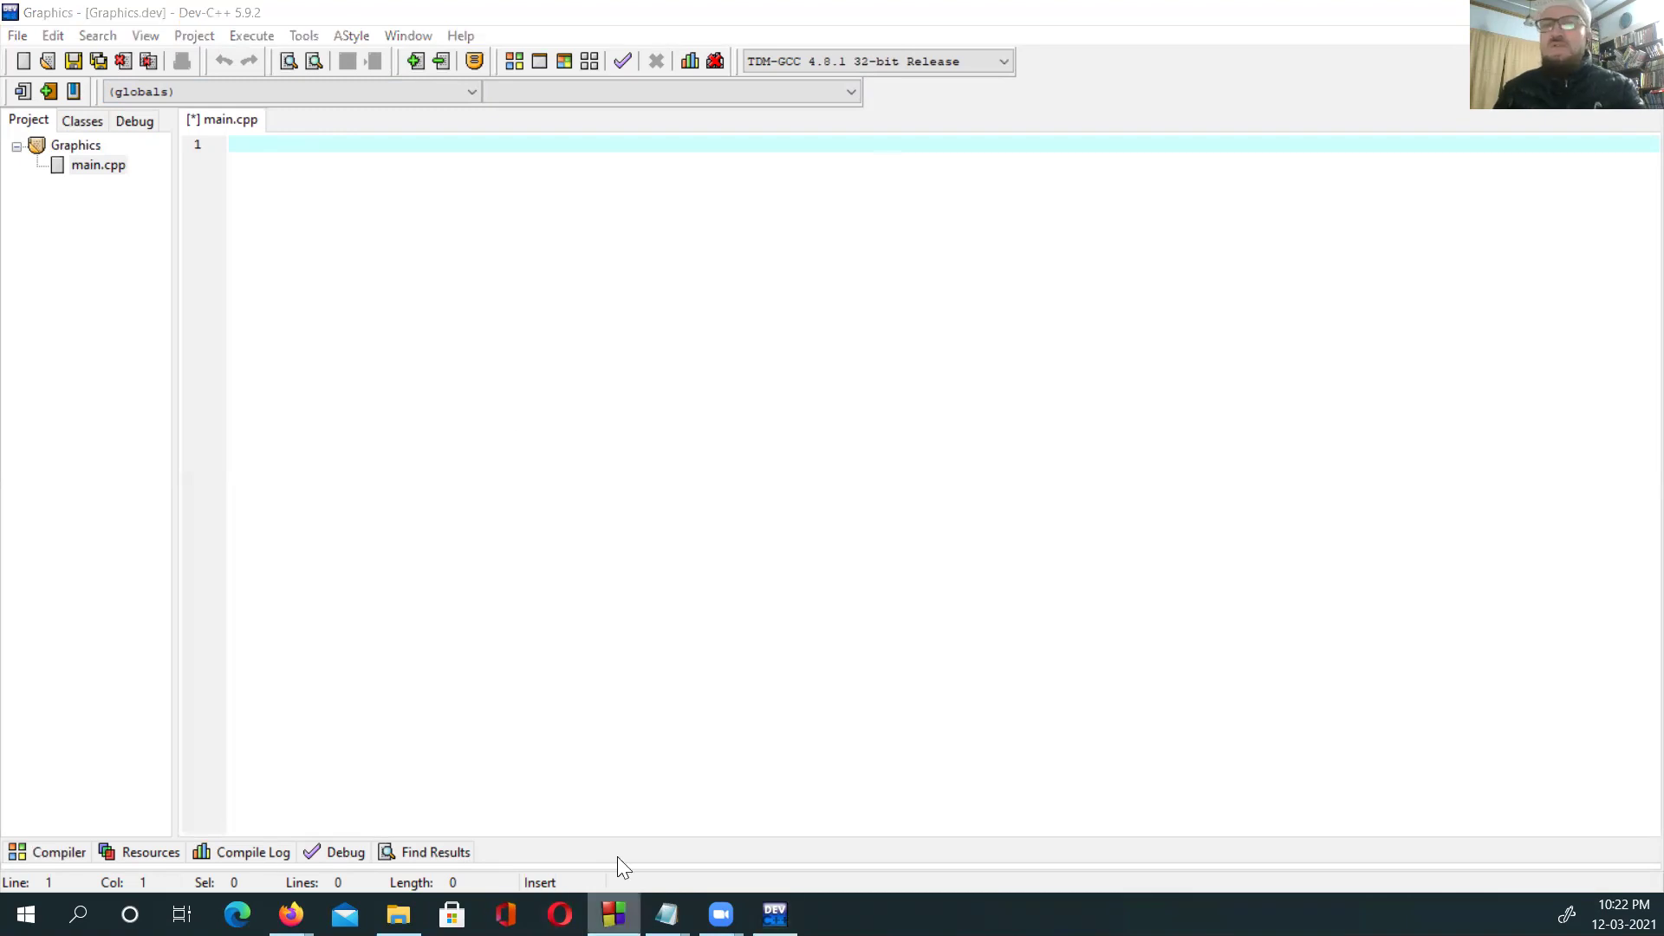
Step: Switch to Code::Blocks, copy the entire source code of db.cpp, and minimize its window to return to Dev-C++
key("alt+Tab")
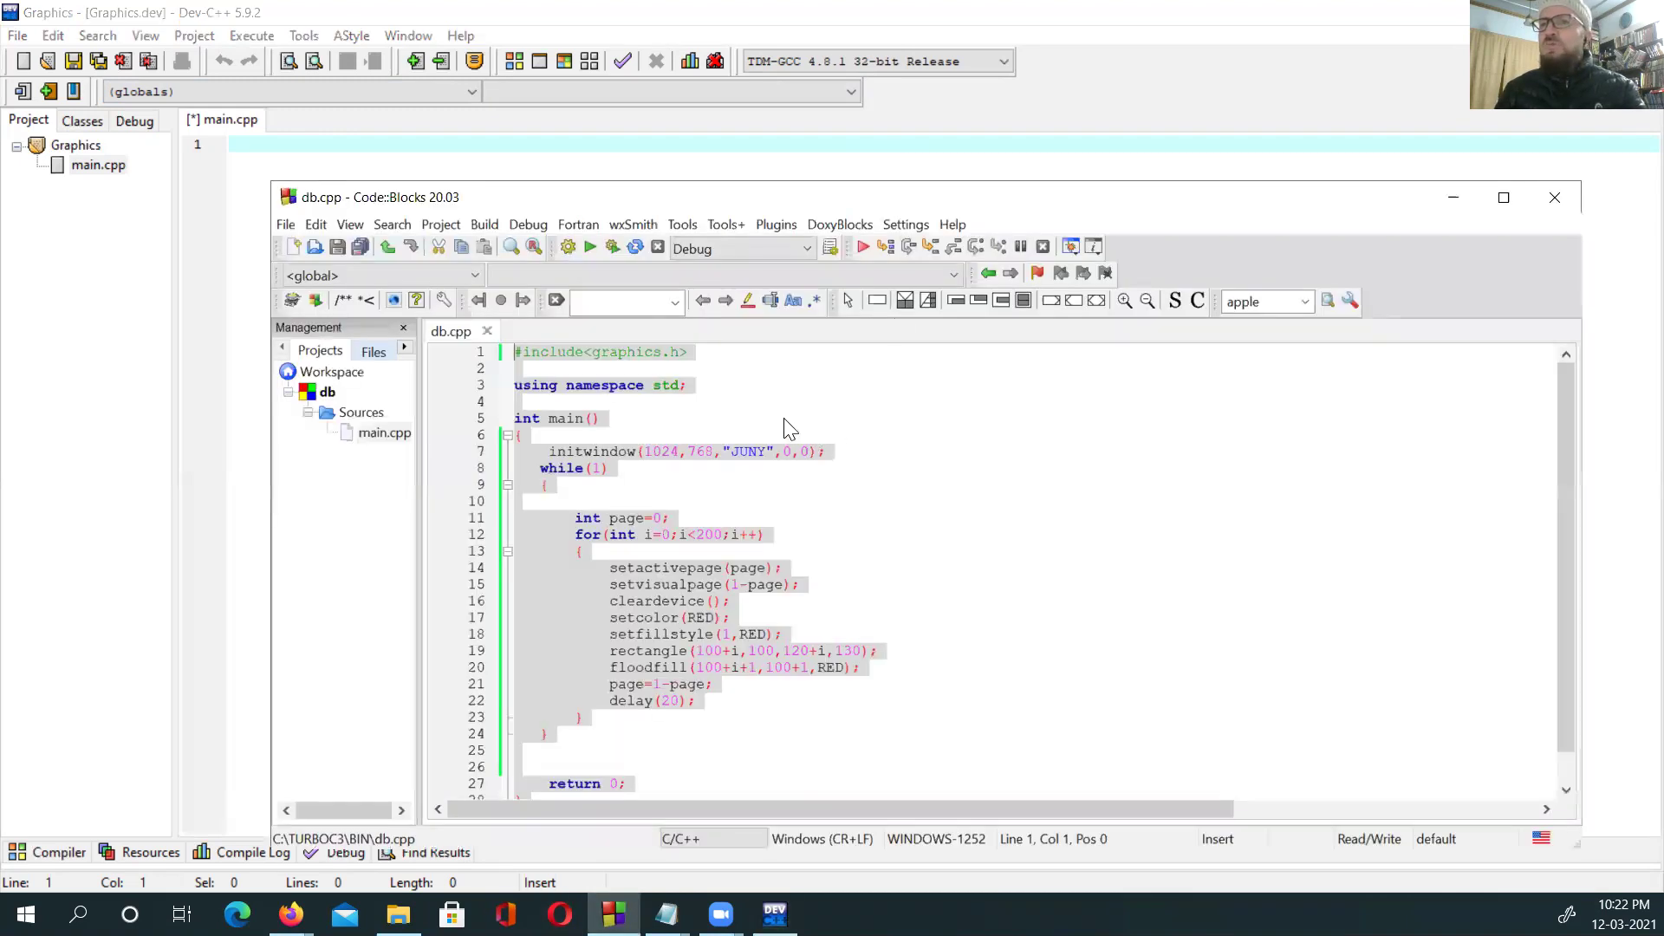
left_click_drag(520, 354, 644, 806)
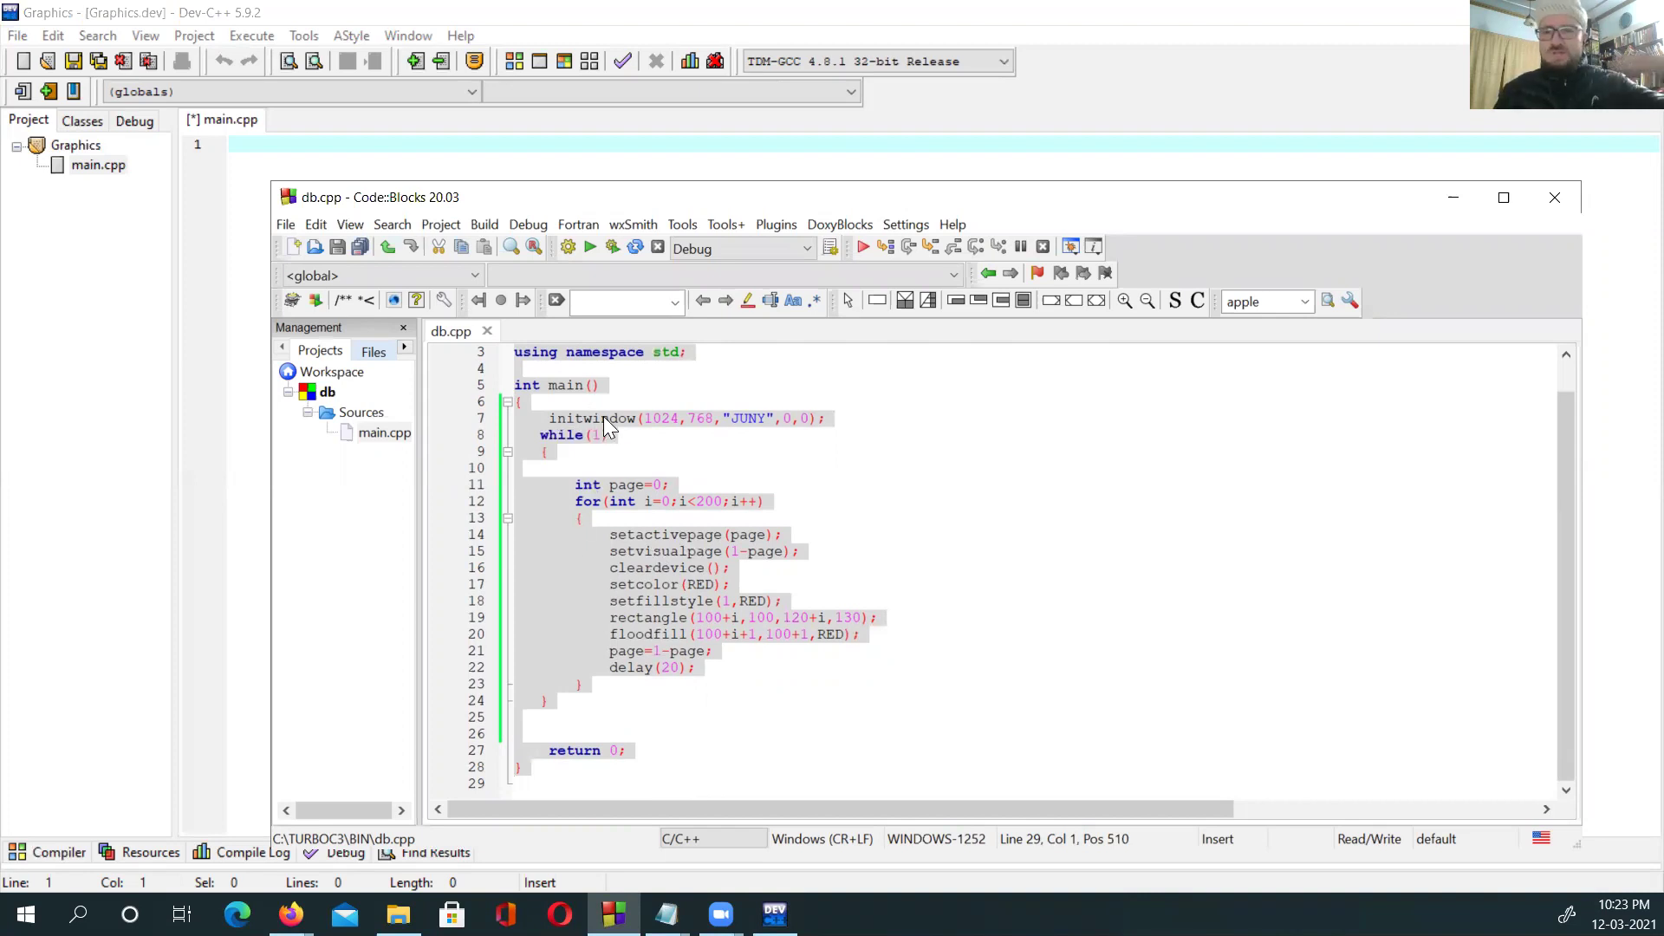
mouse_move(603, 417)
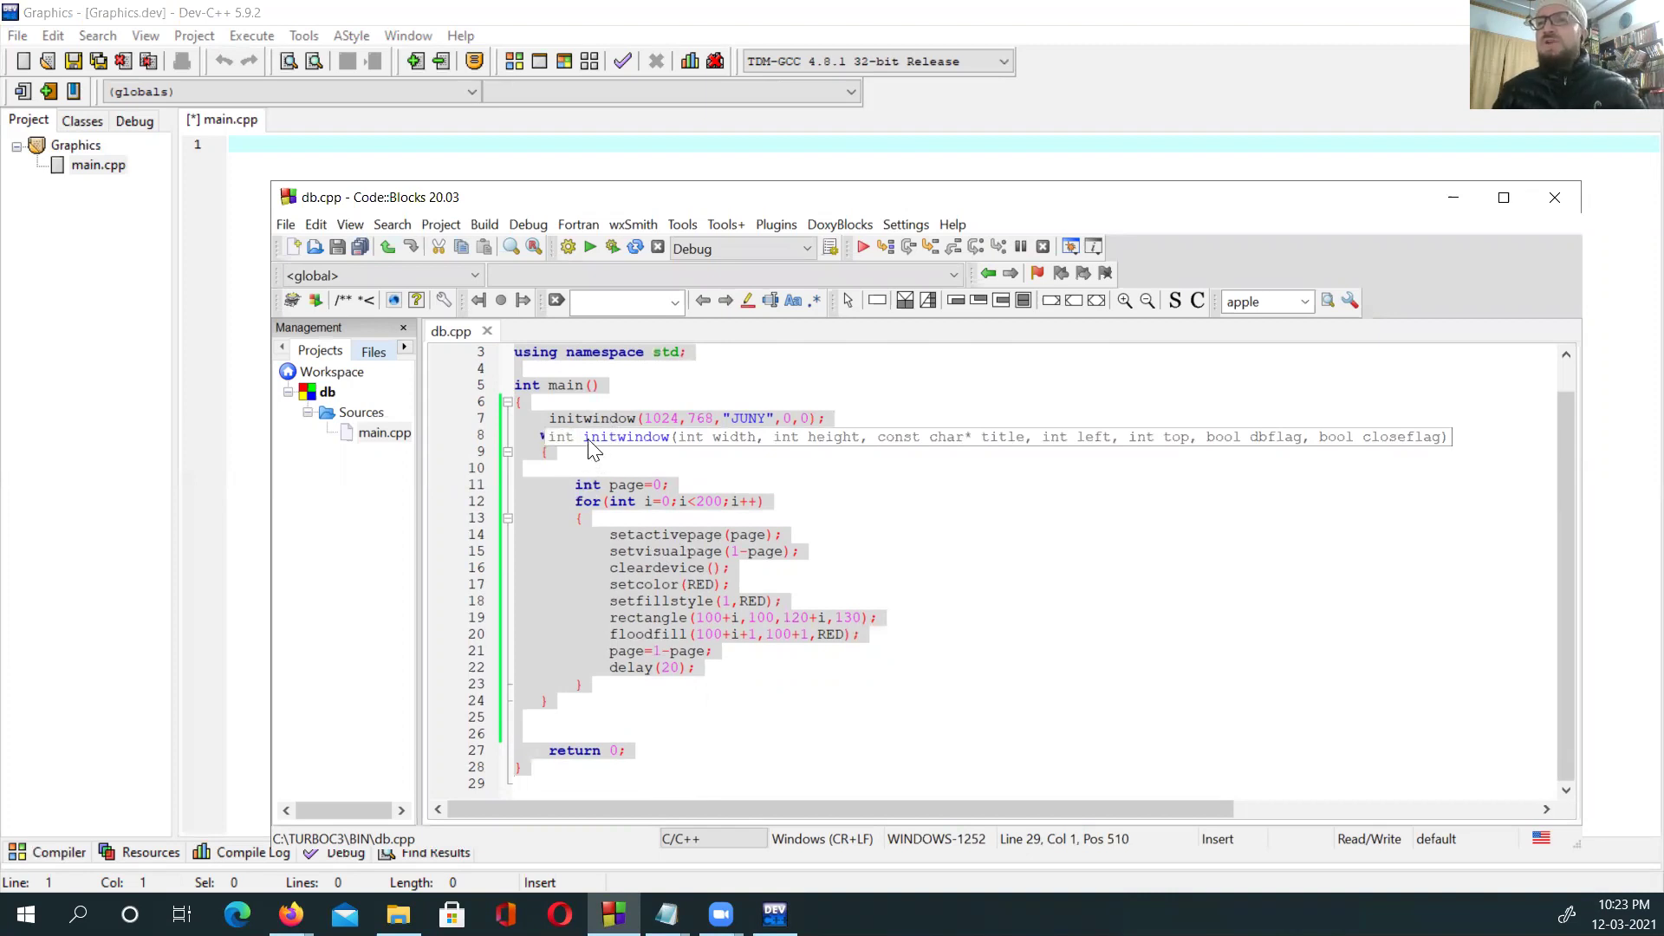
right_click(541, 470)
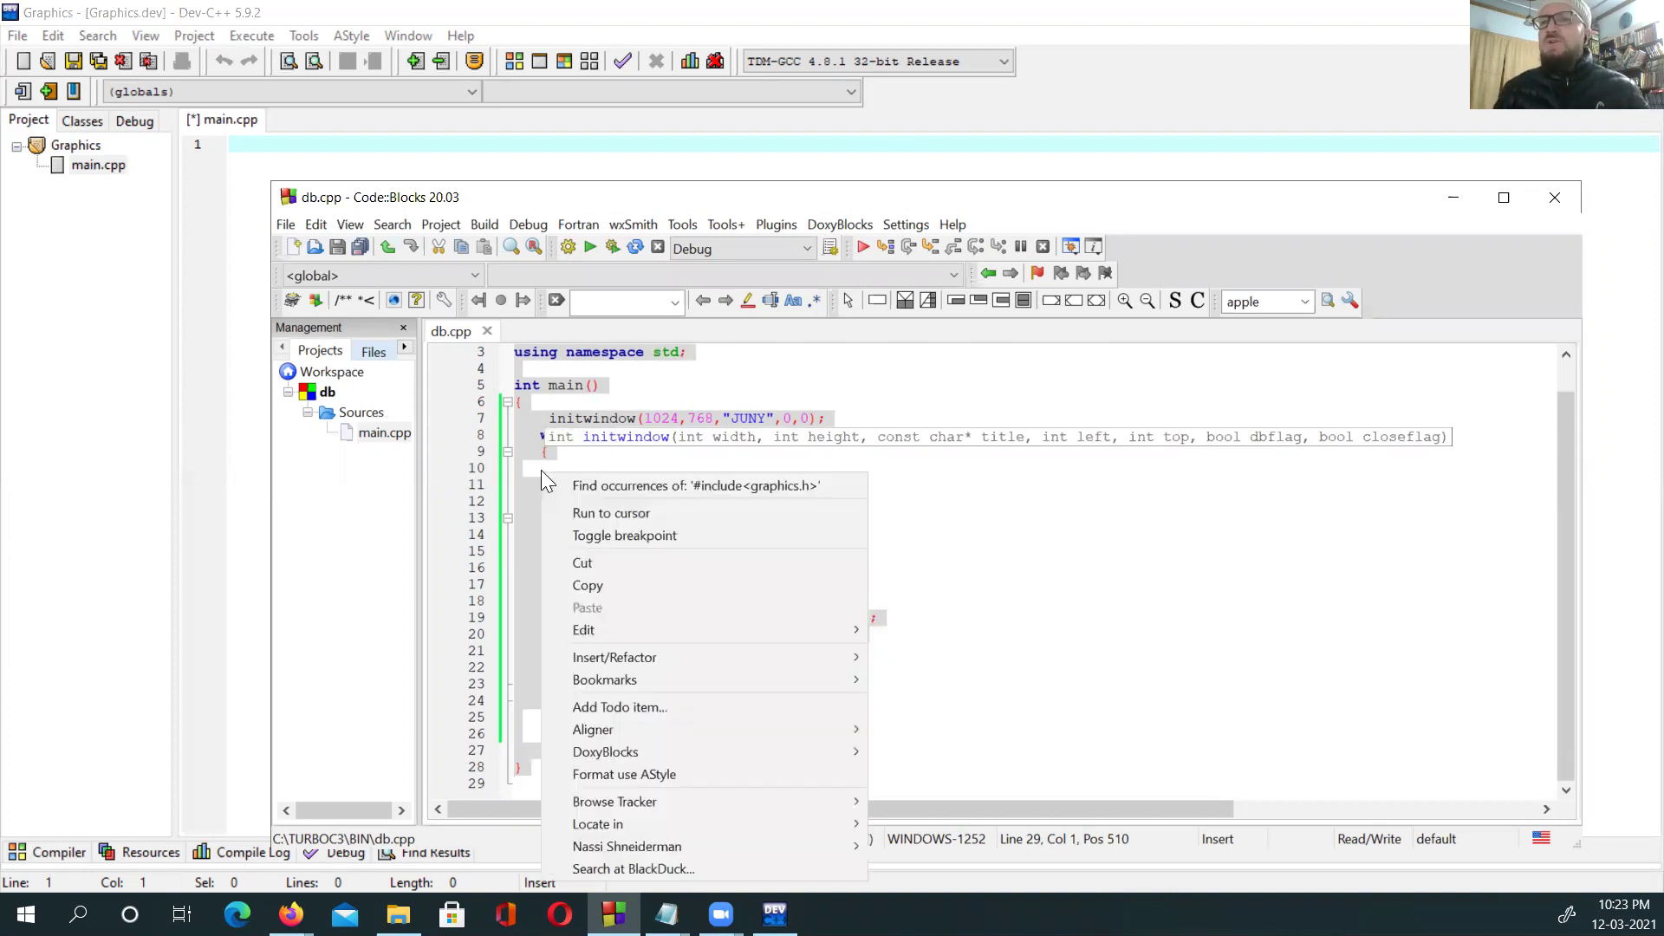
right_click(539, 421)
left_click(596, 533)
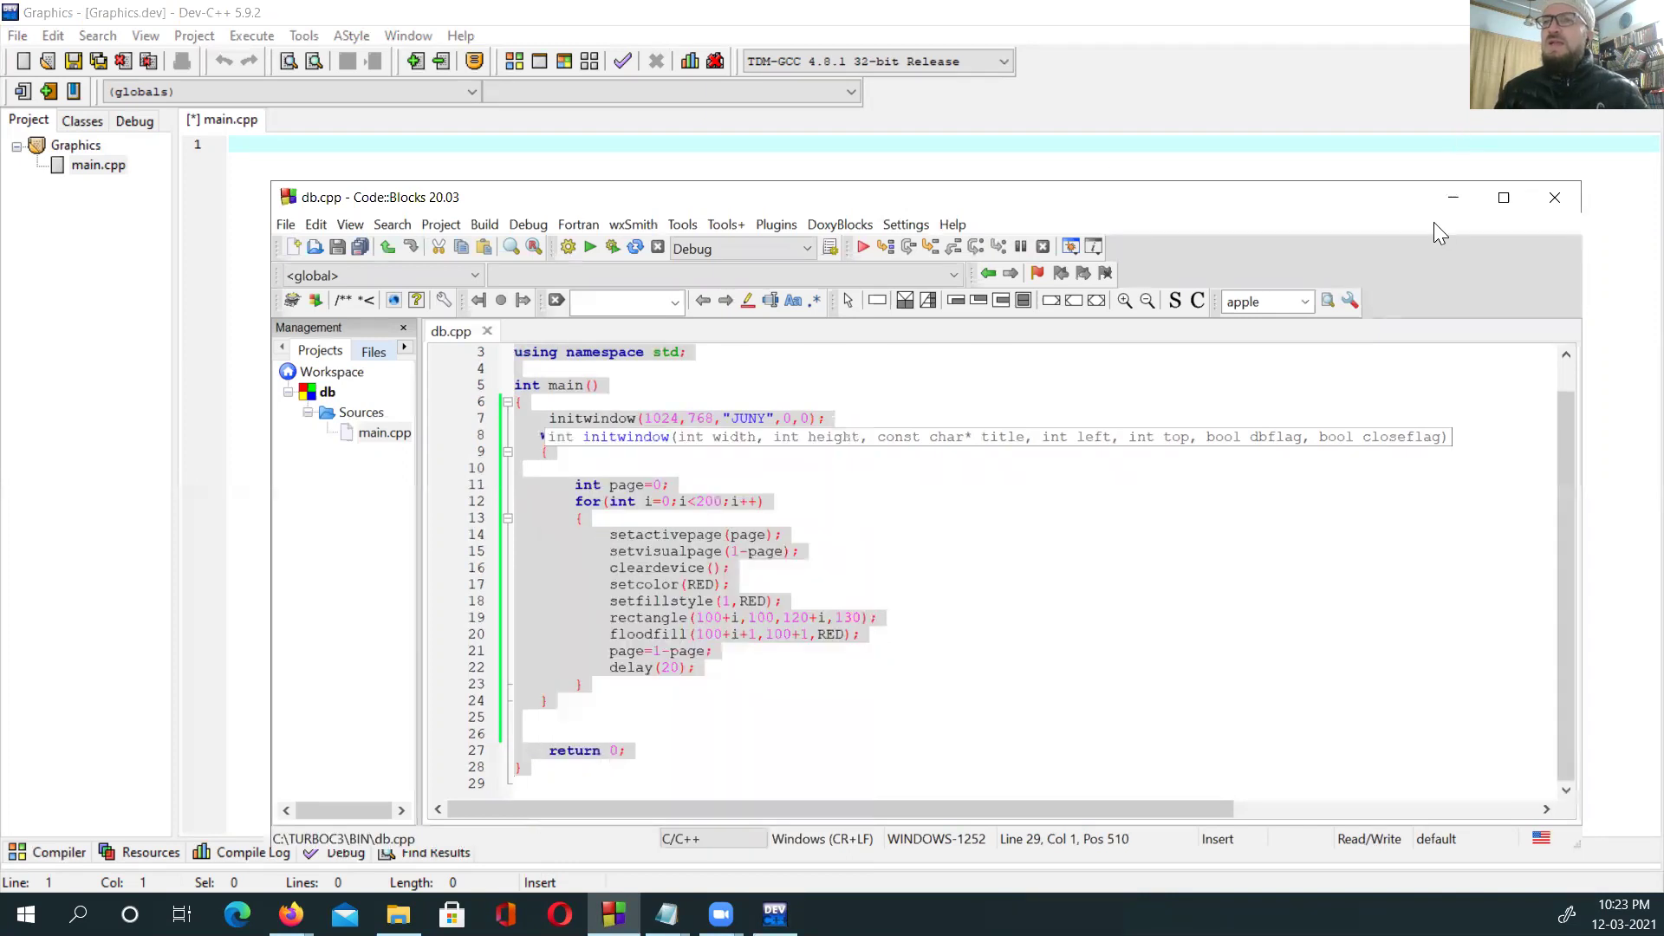
left_click(1453, 205)
Step: Paste the copied graphics program into the empty main.cpp of the Graphics project
right_click(249, 169)
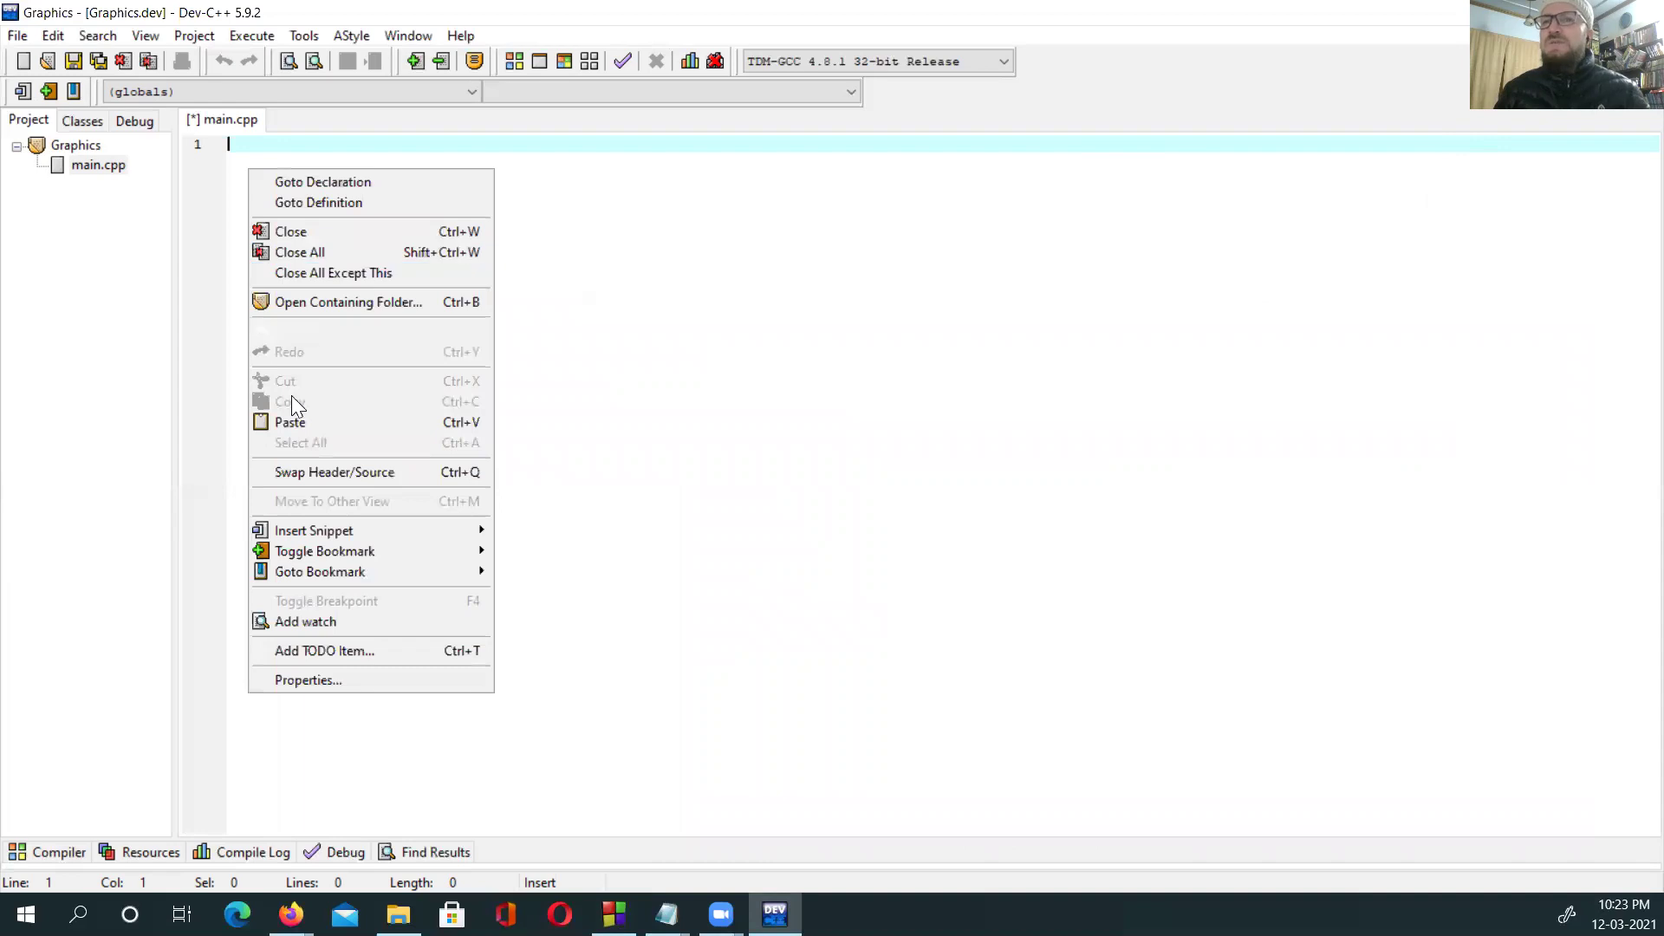
left_click(290, 422)
left_click(513, 368)
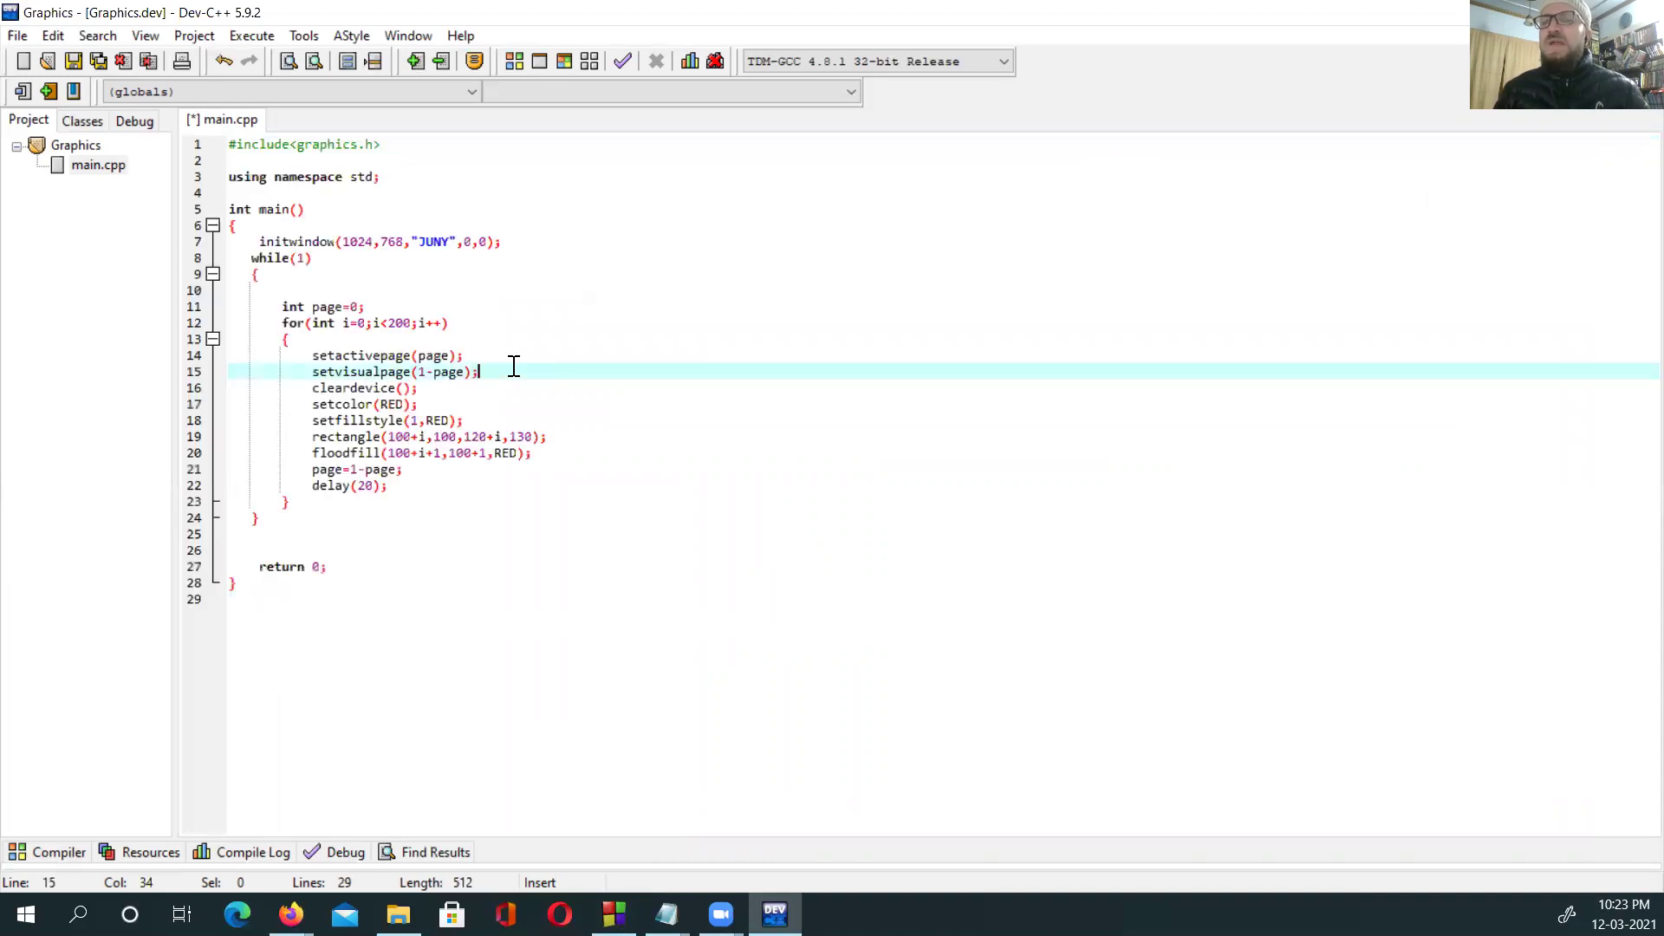
Step: Save the source file as main.cpp in the Documents folder
left_click(17, 35)
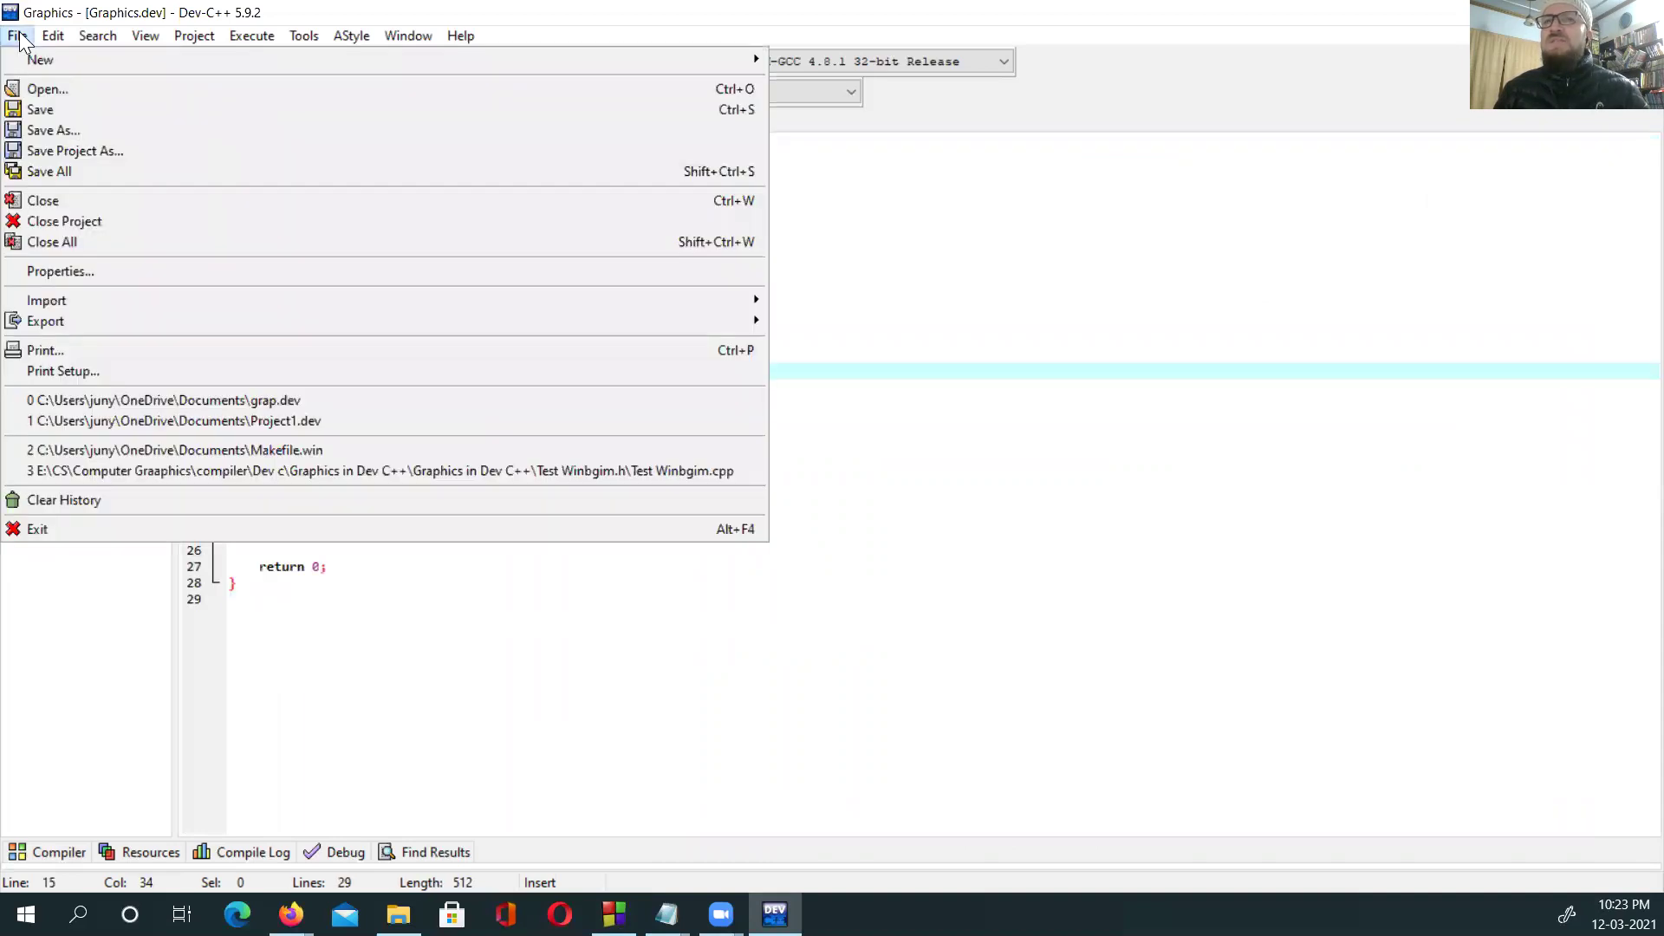
left_click(50, 112)
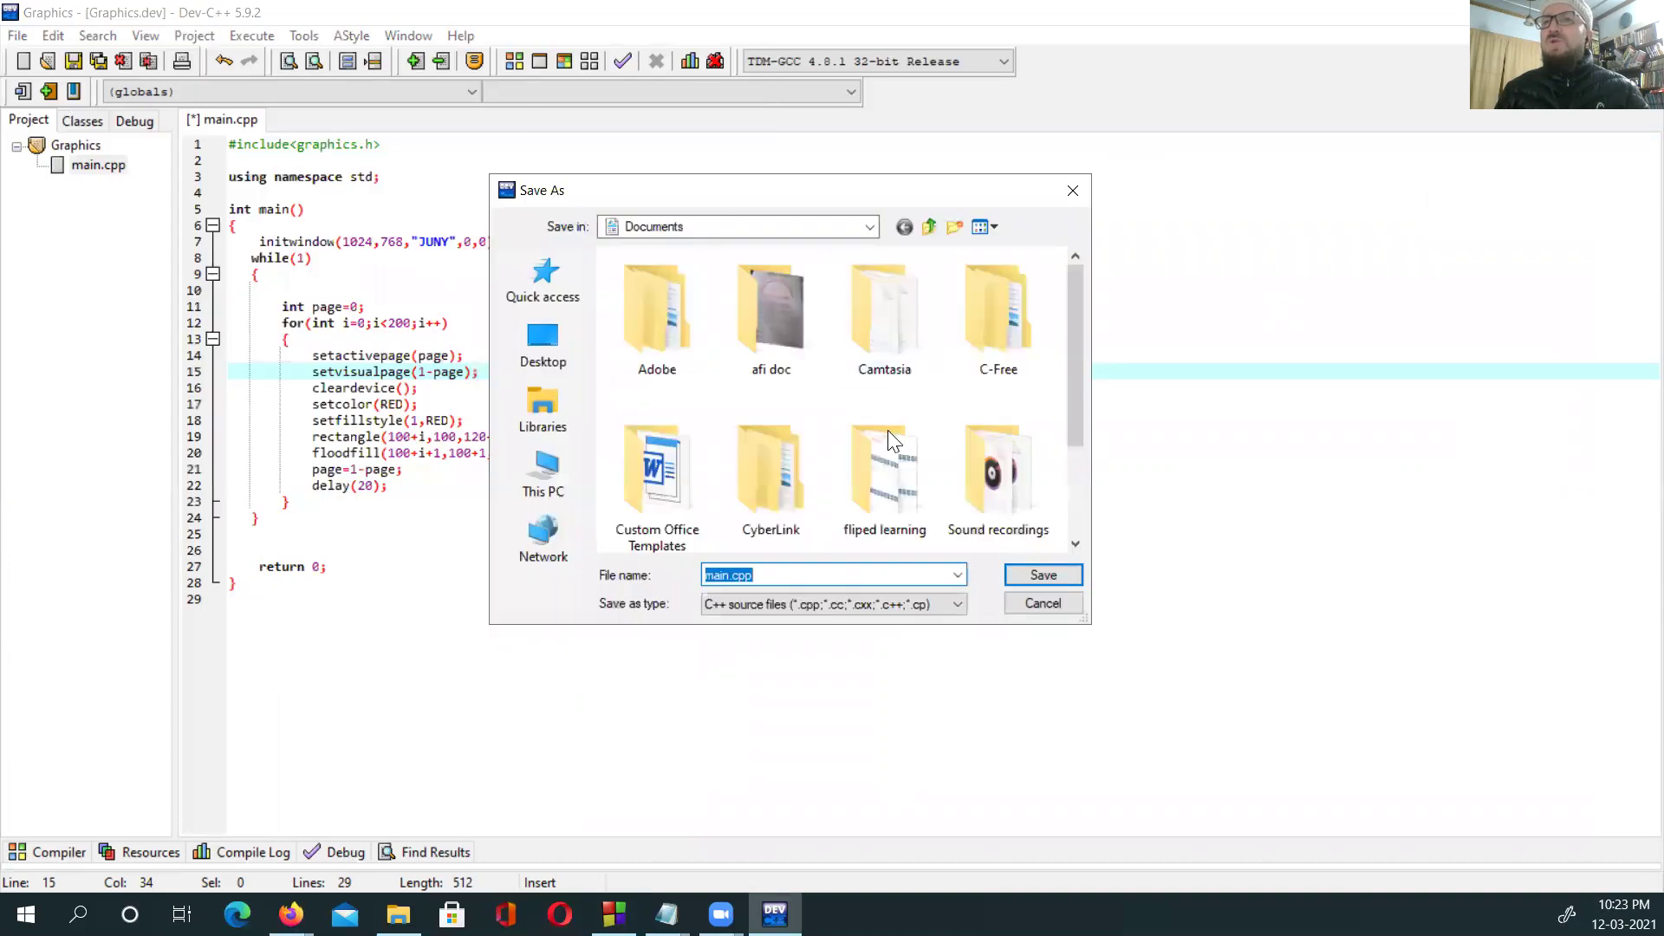
left_click(1040, 573)
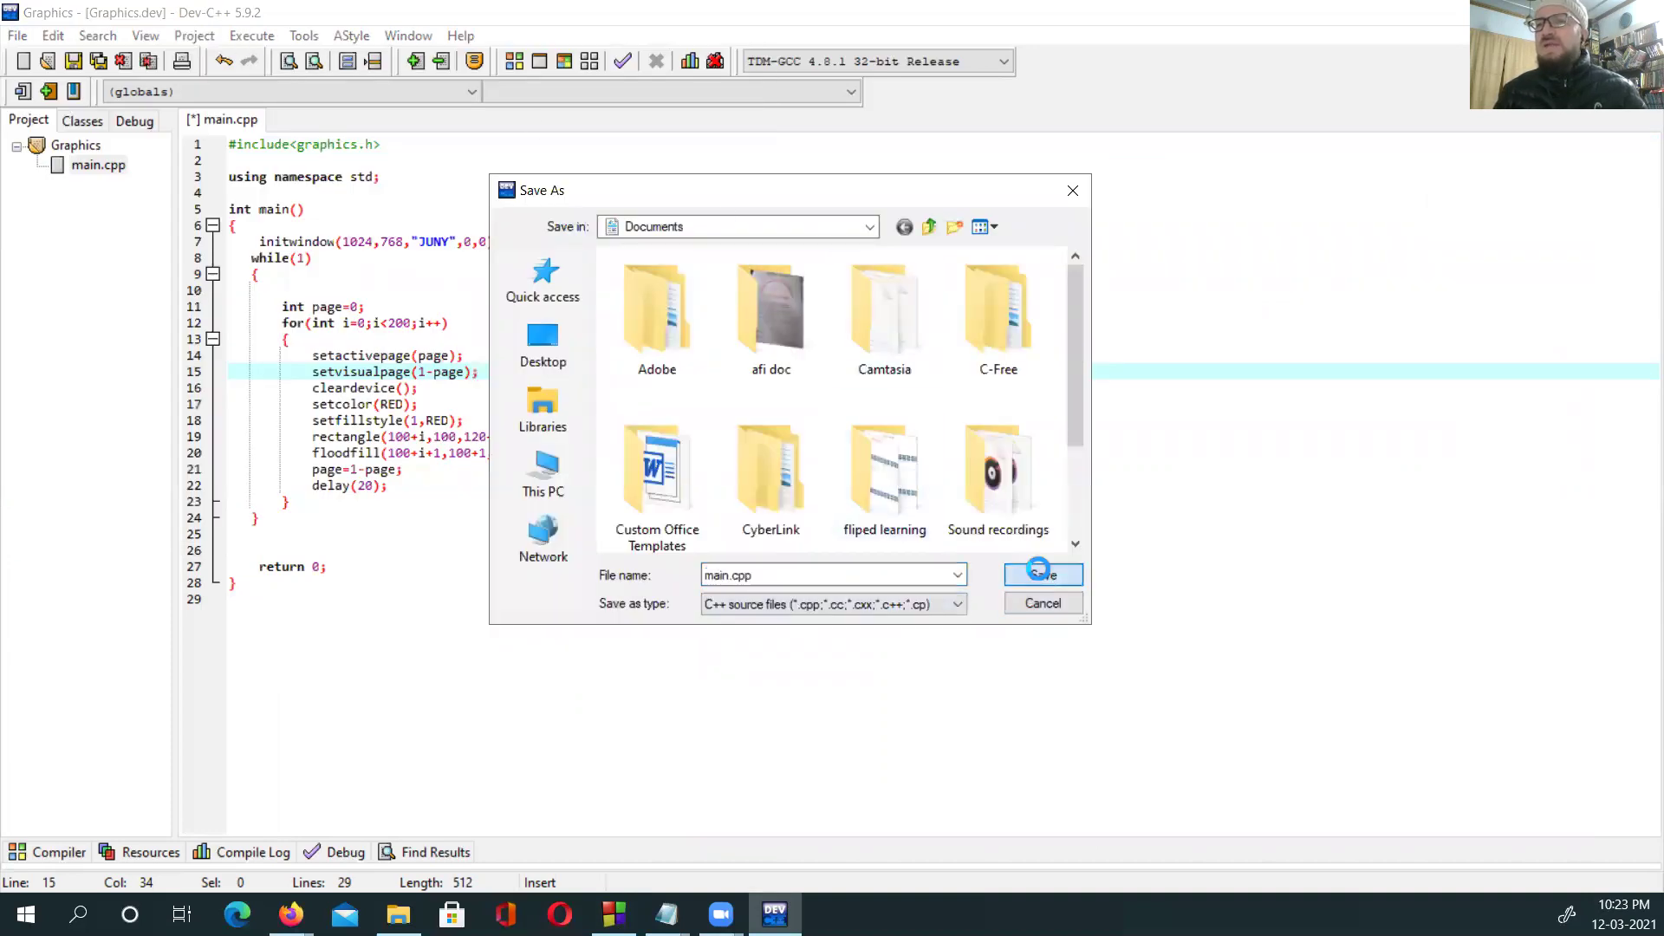
left_click(894, 464)
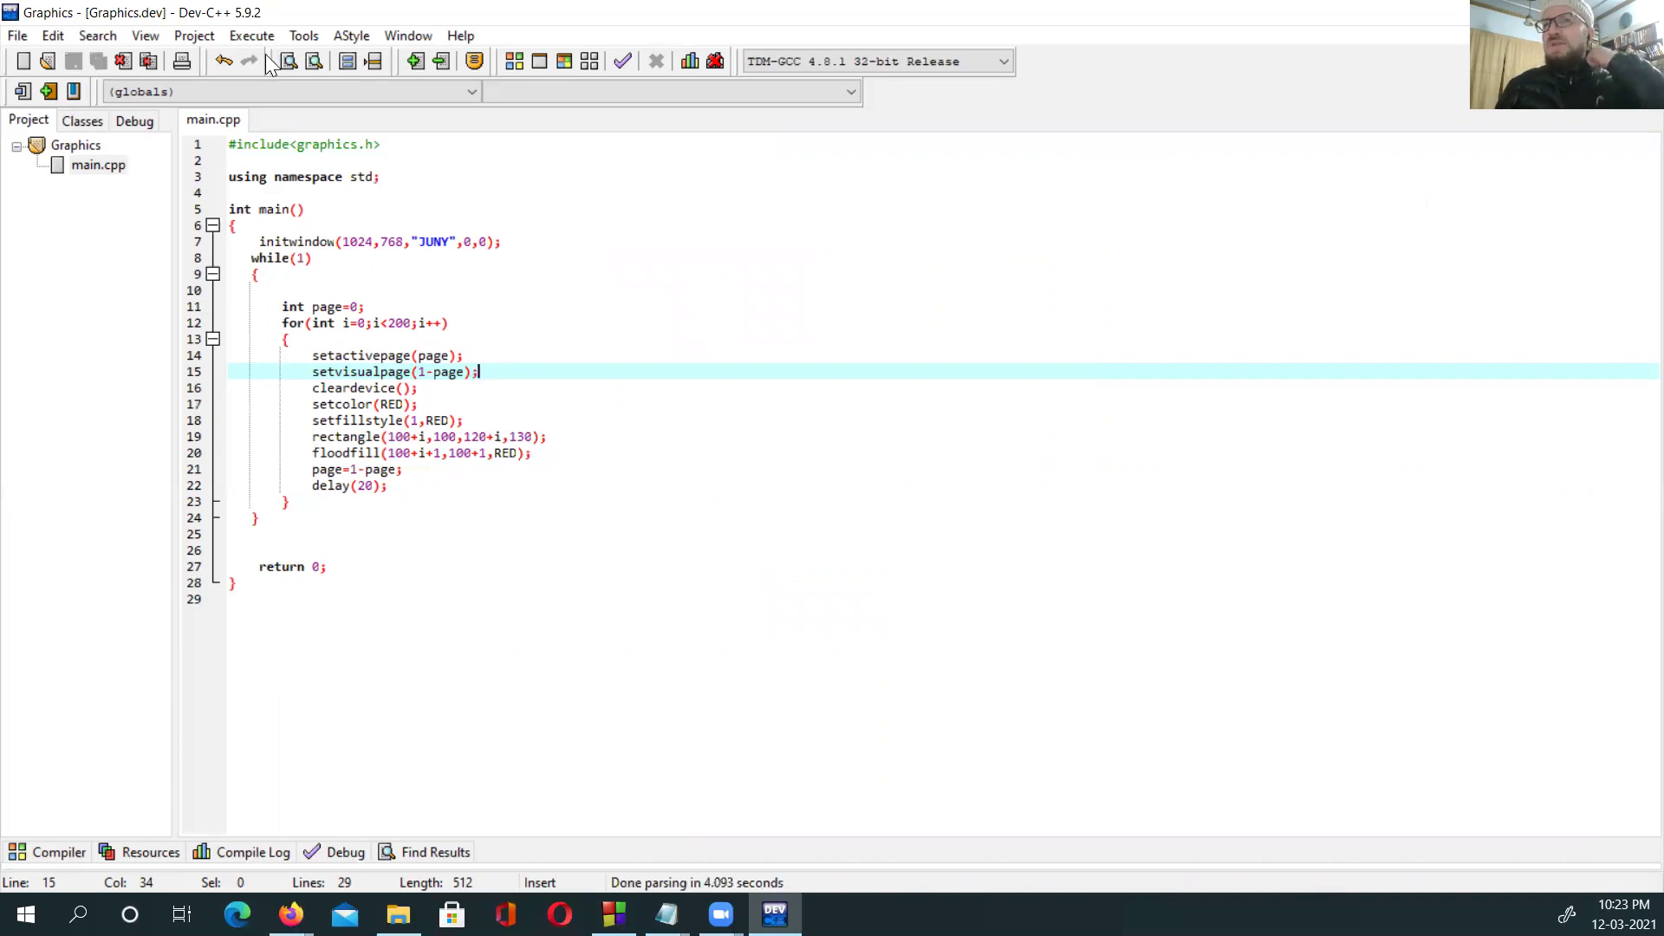
Step: Compile and run the Graphics project, view the animation beside the code, and close the Windows BGI output window
left_click(260, 35)
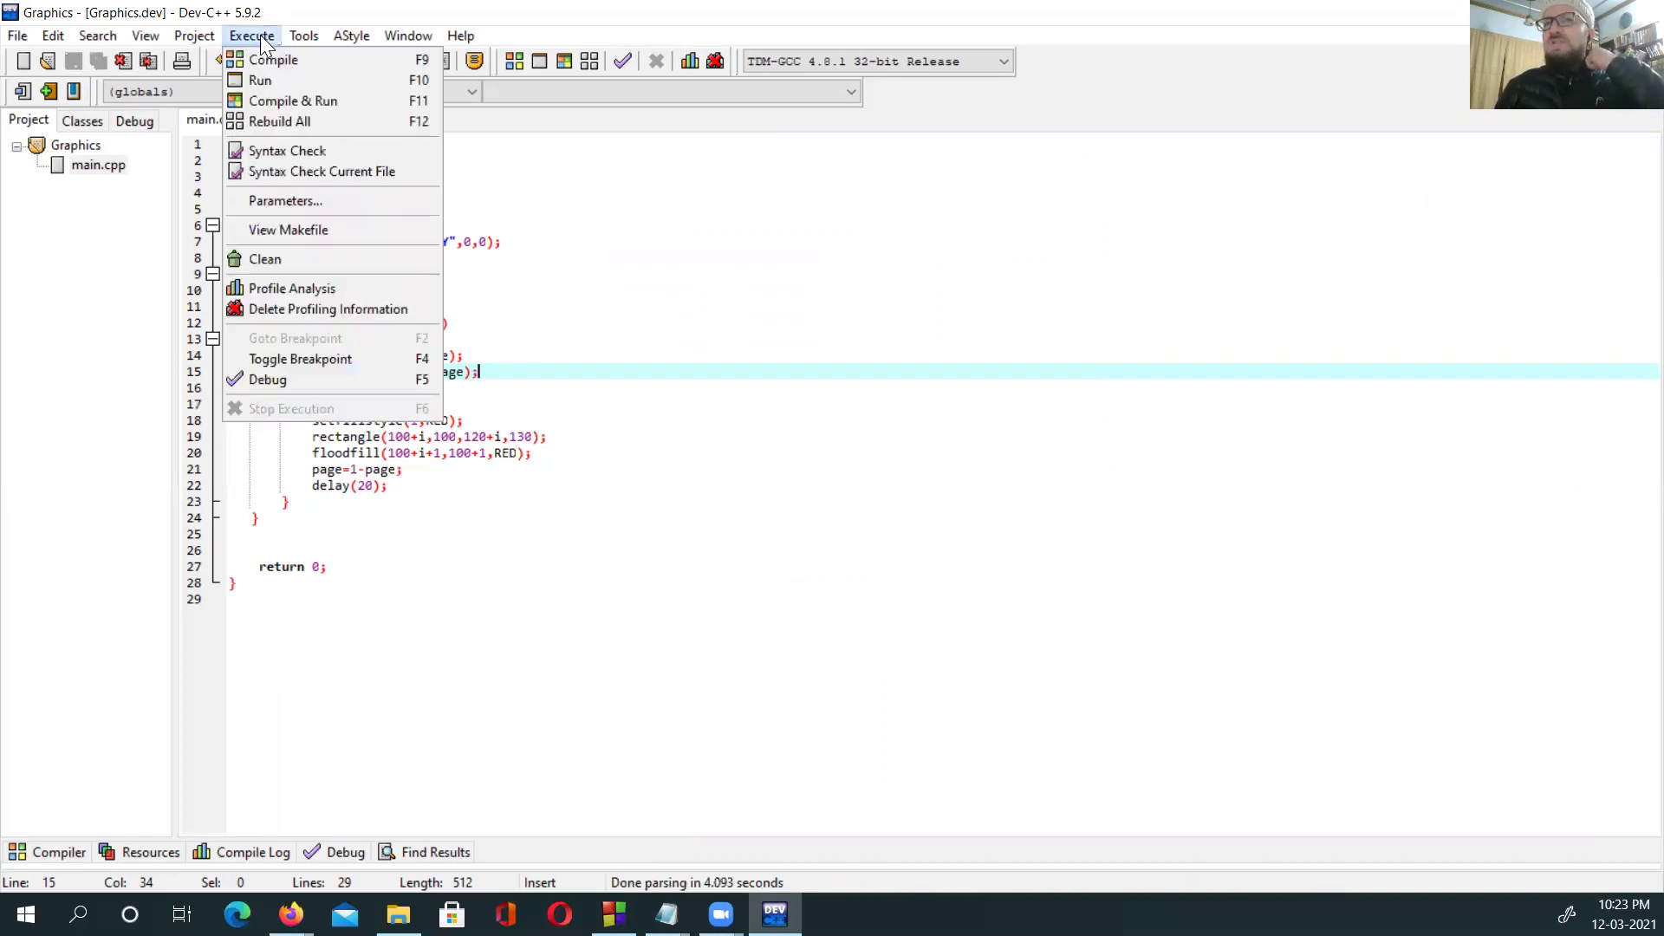
left_click(283, 104)
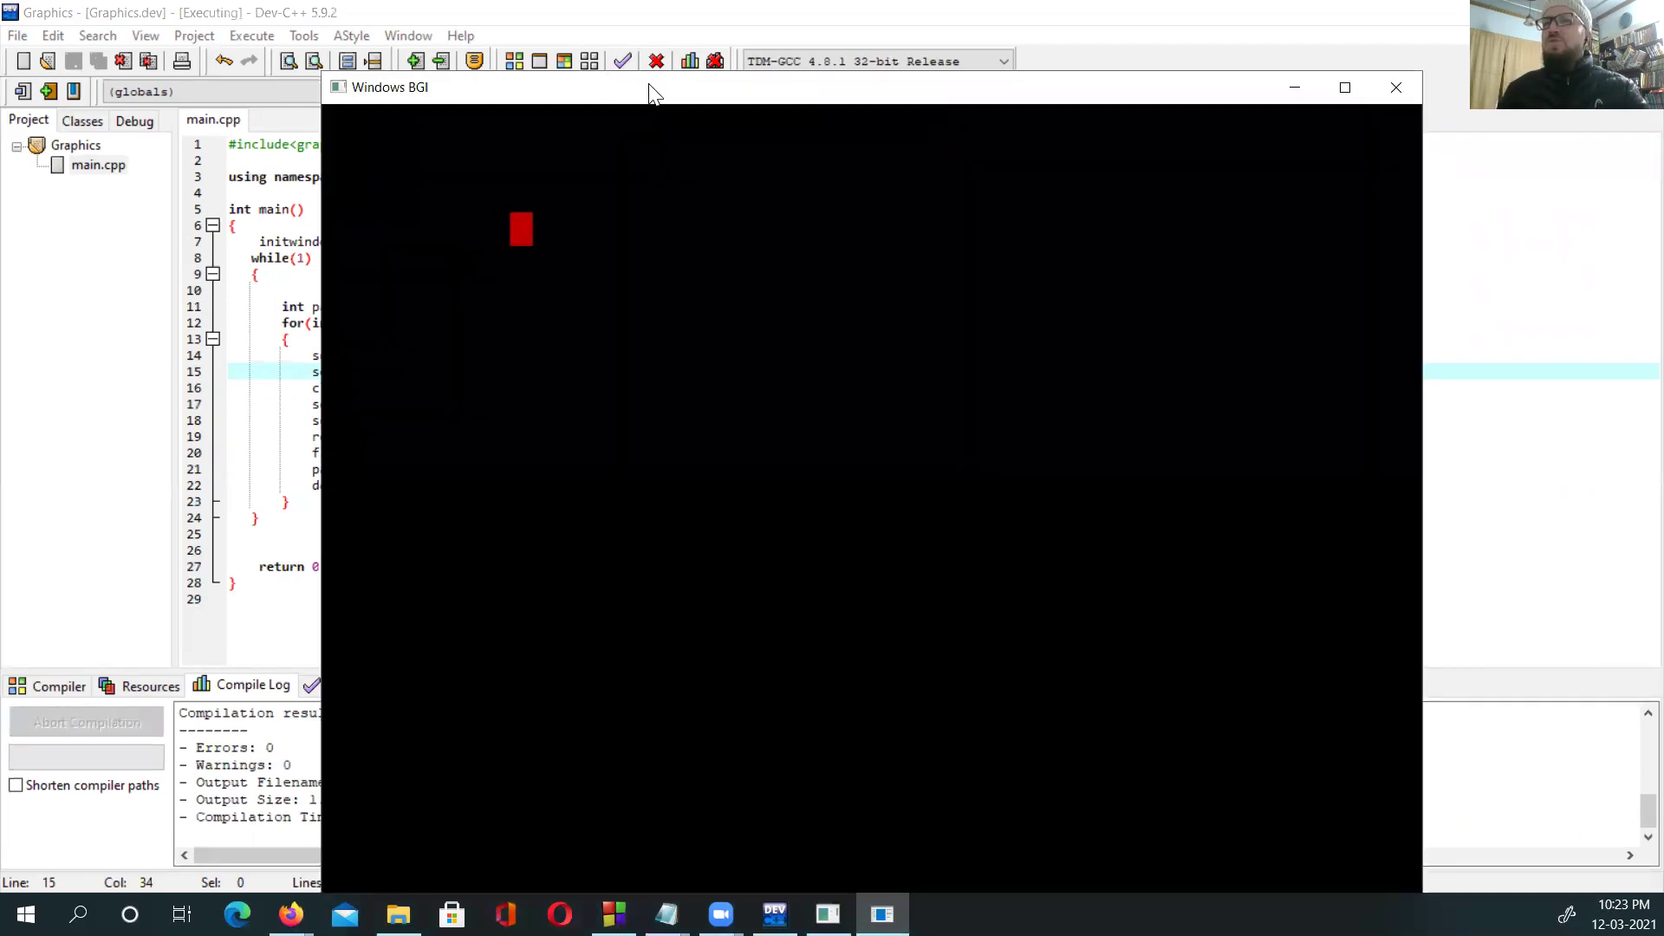
left_click_drag(653, 93, 933, 71)
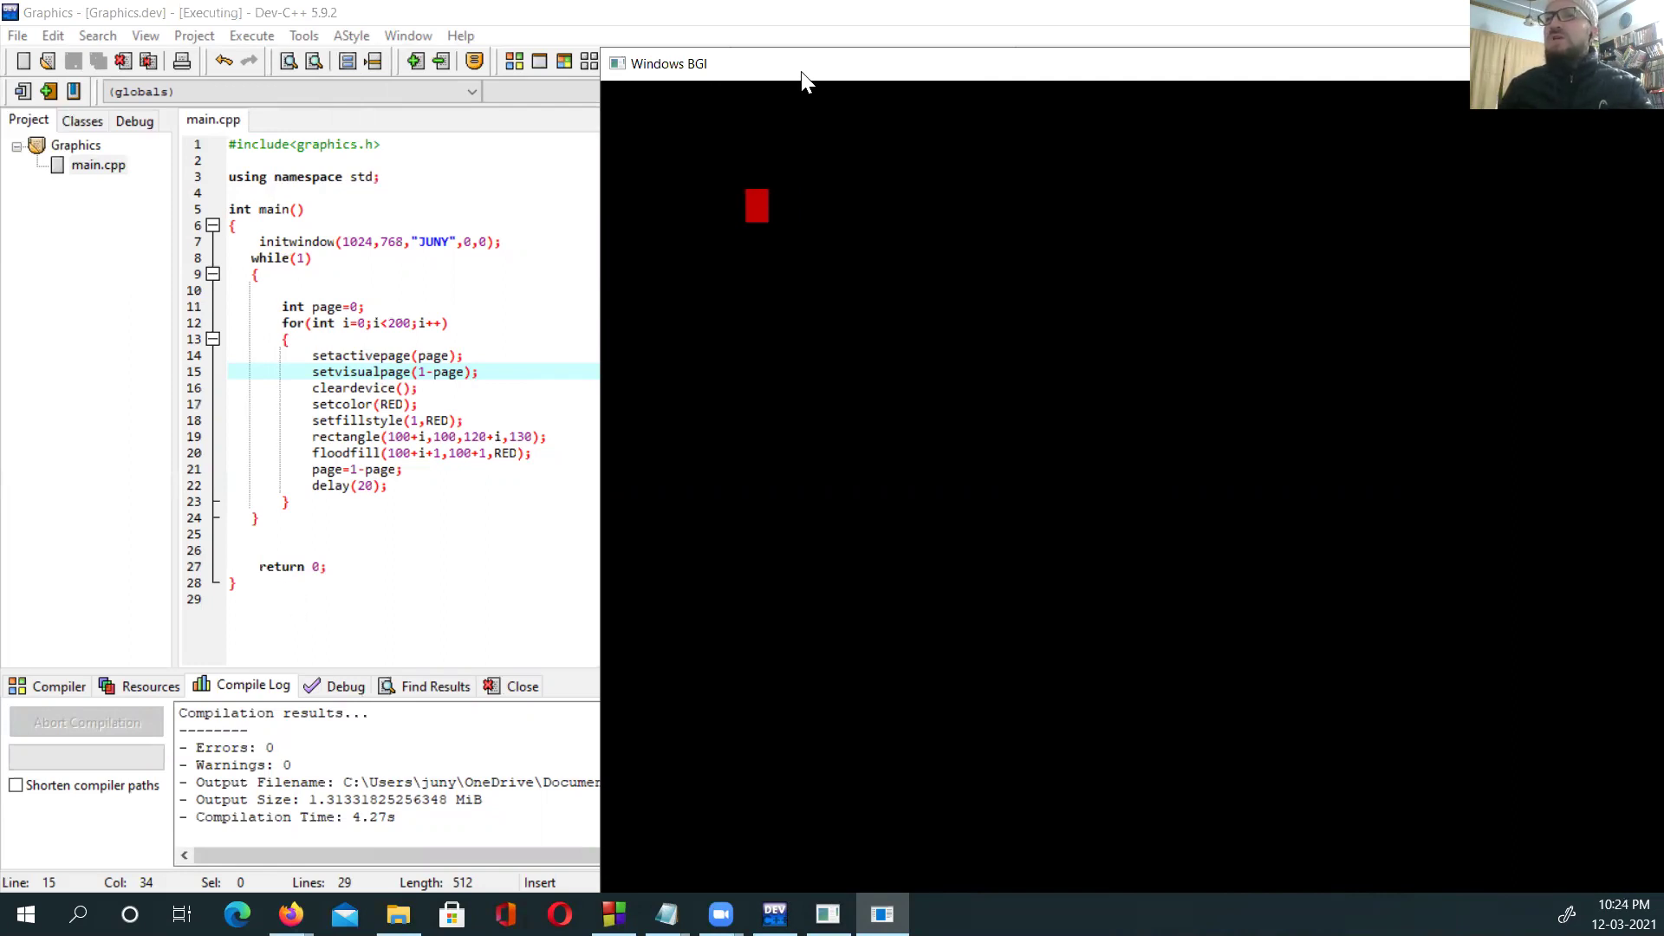
left_click_drag(801, 71, 735, 63)
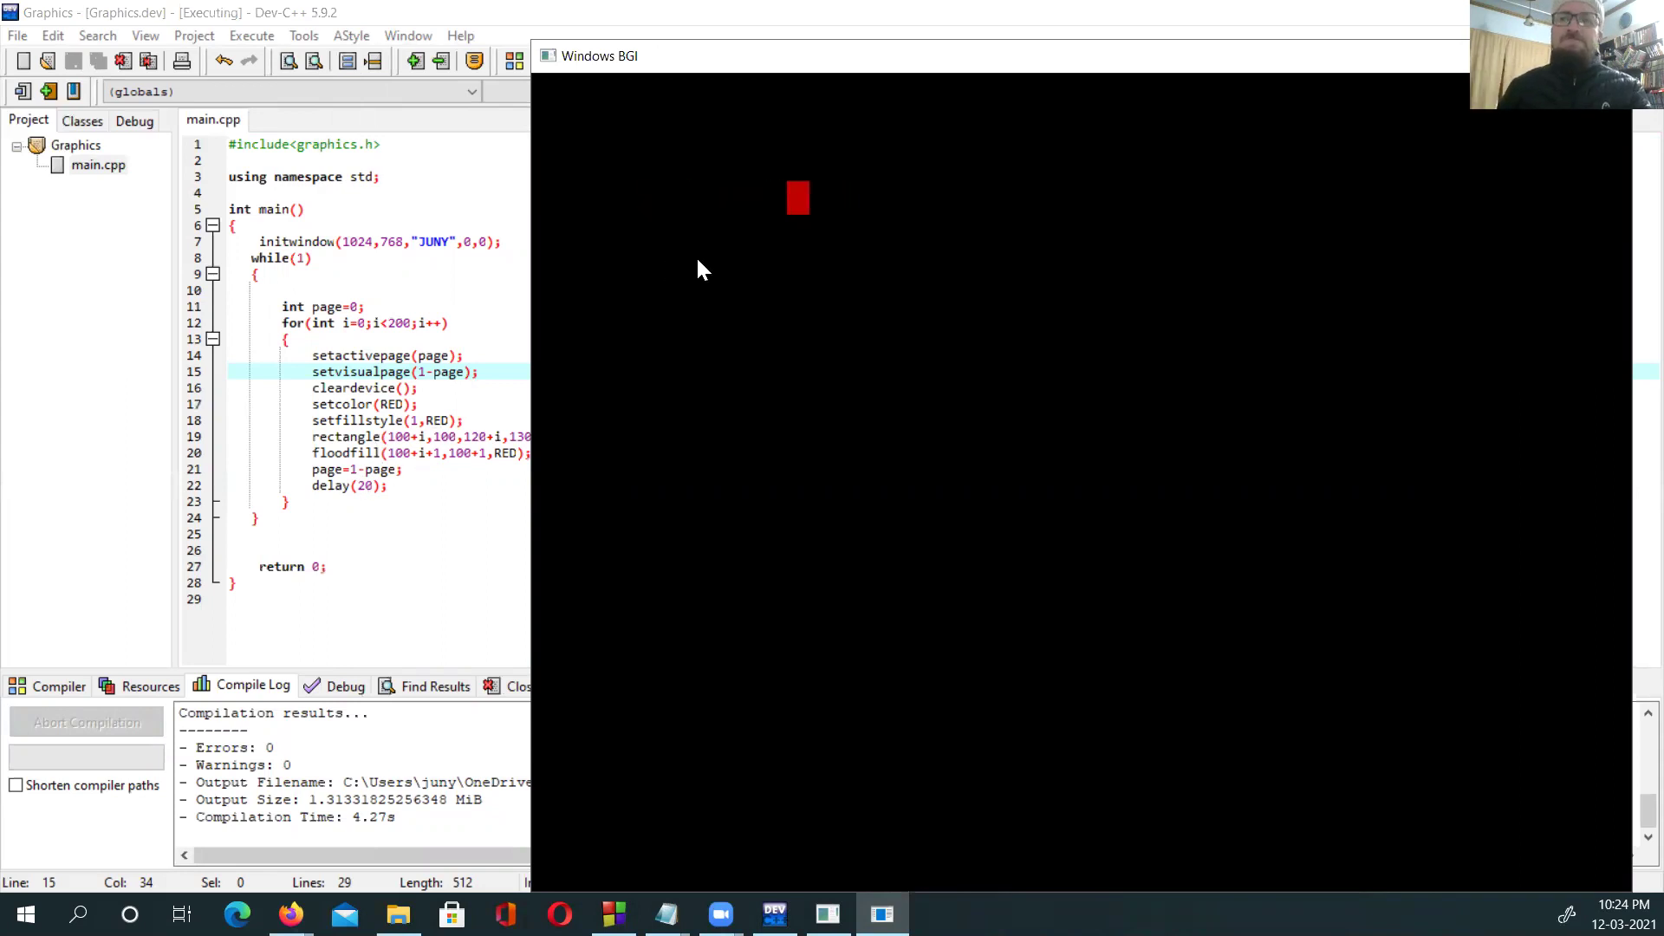
left_click_drag(873, 67, 587, 116)
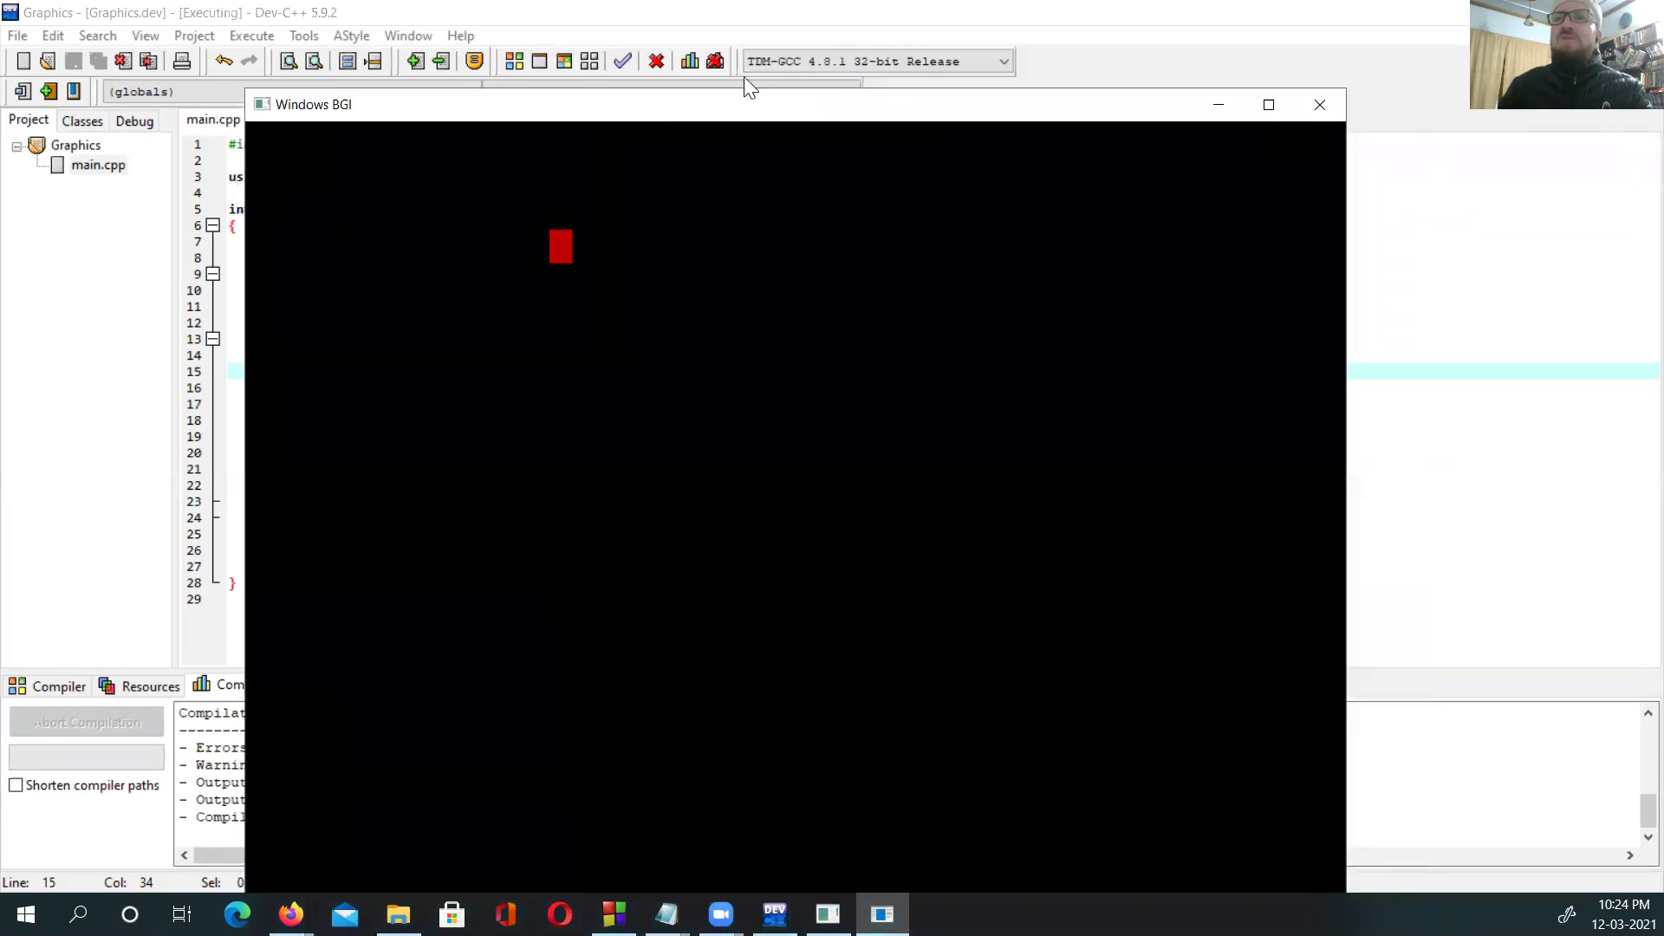
left_click(1331, 109)
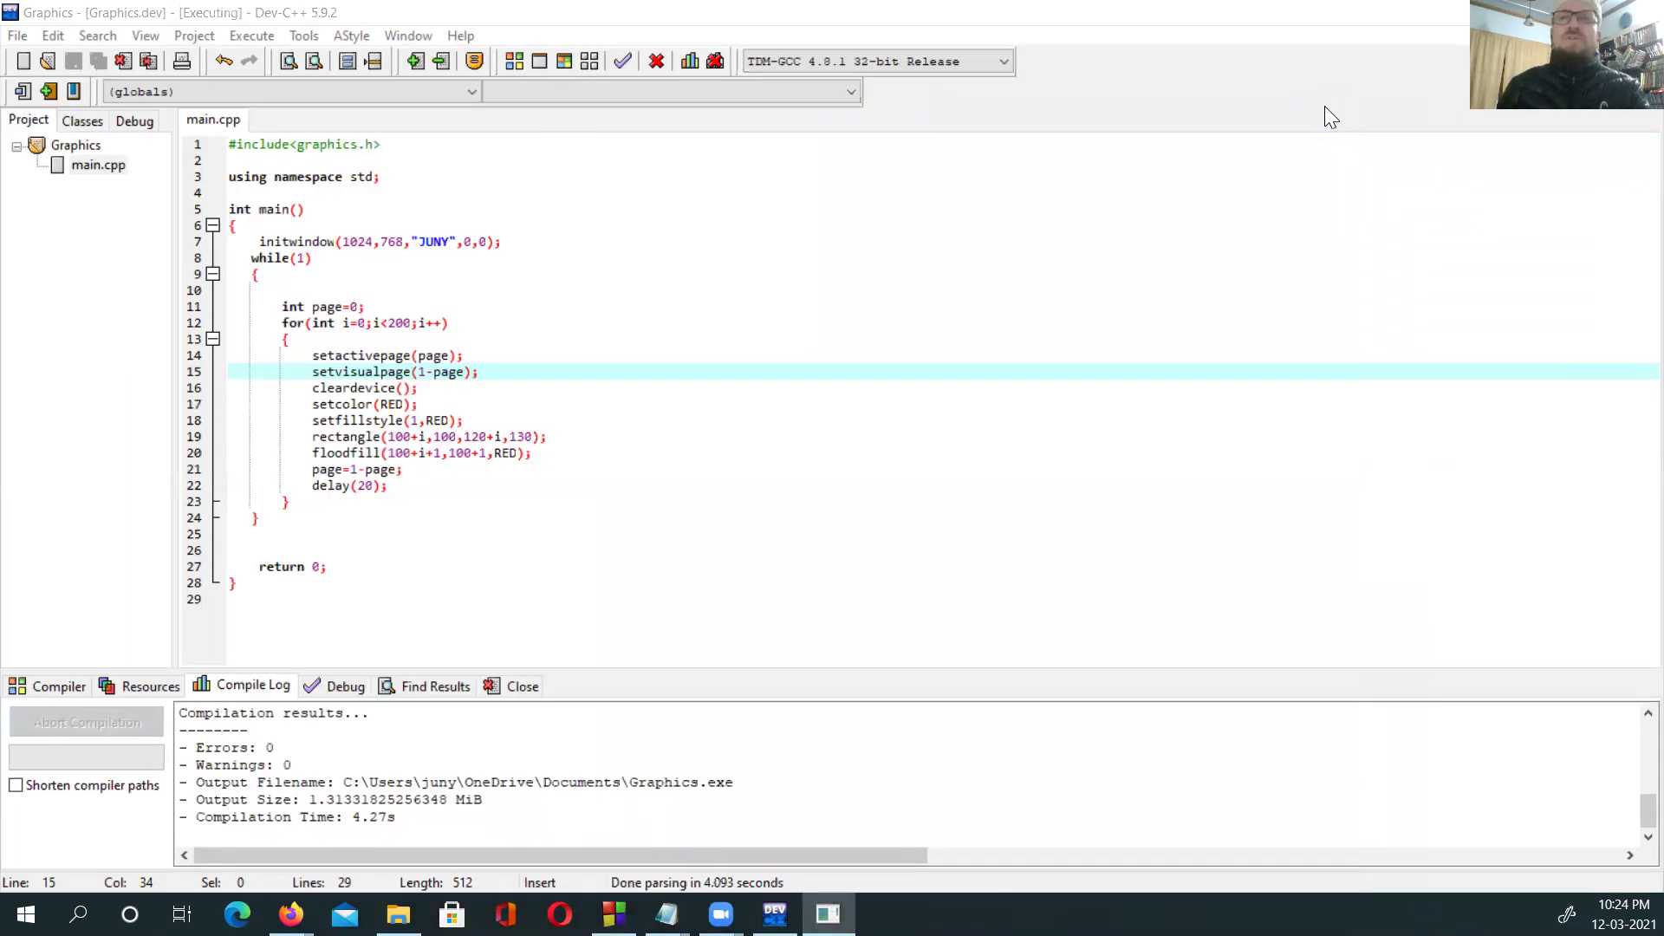